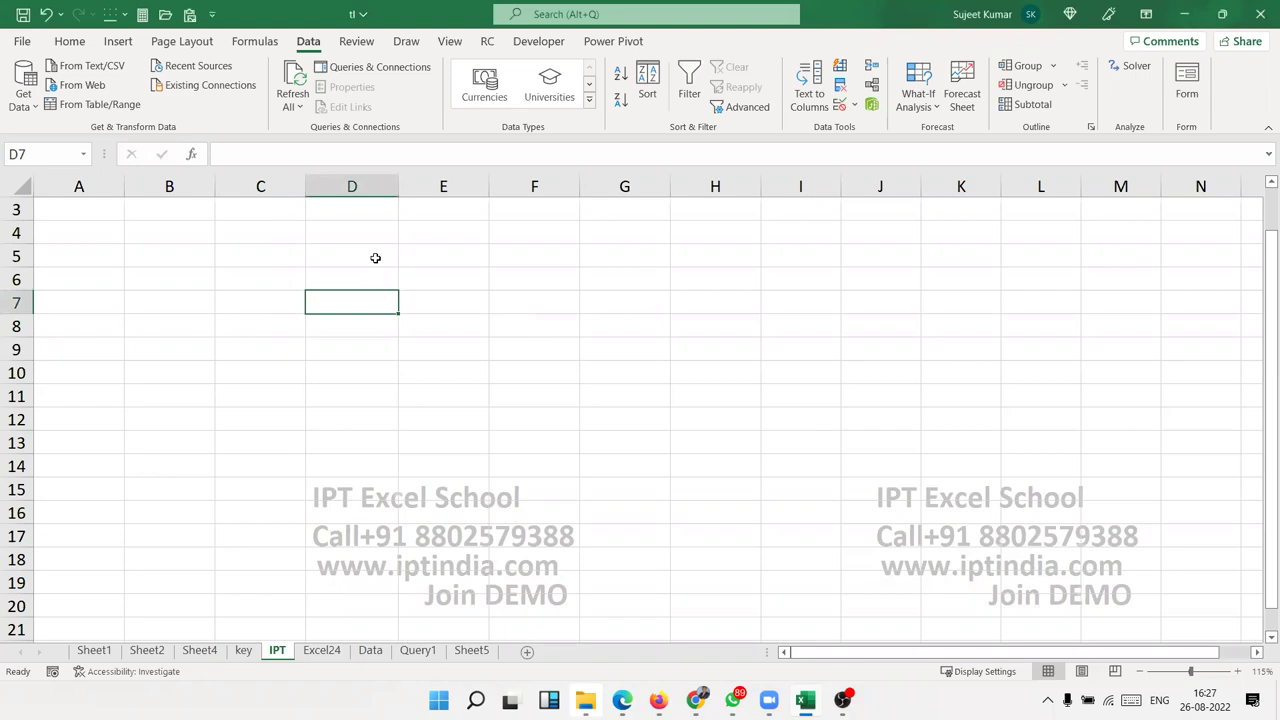
Enter 20 in C5 and 30 in F5
click(69, 41)
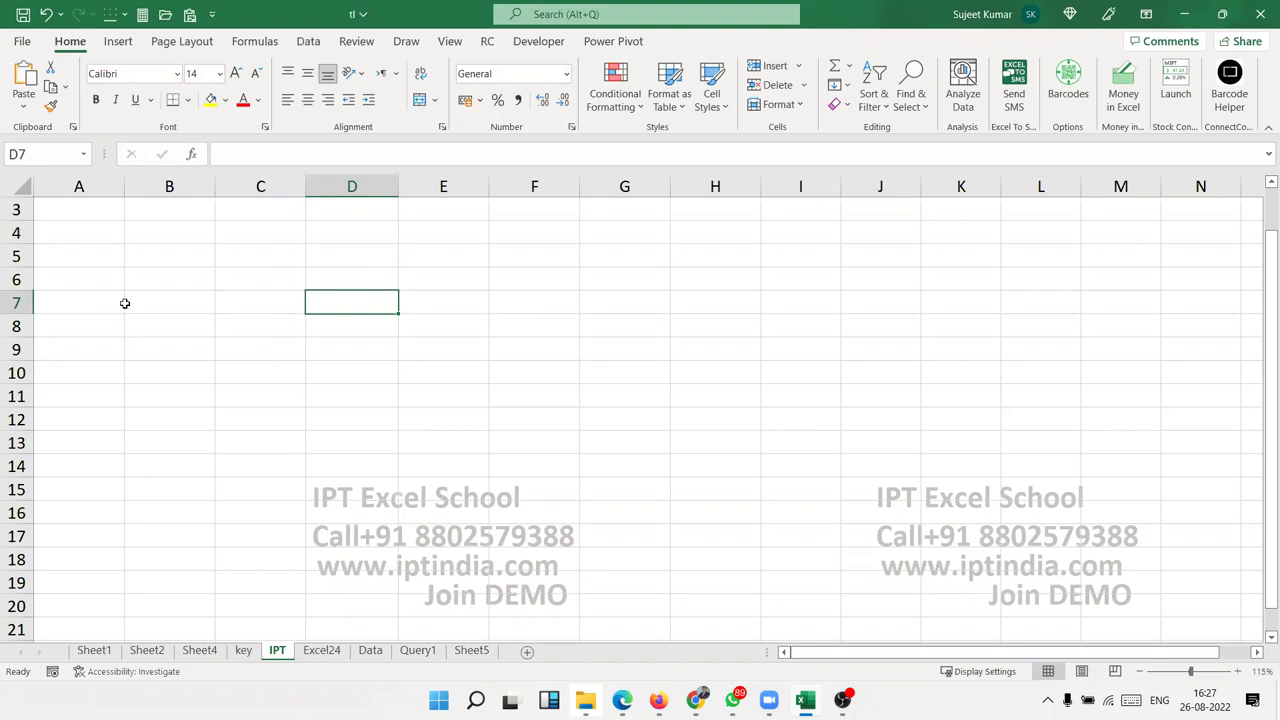
drag(283, 253, 662, 377)
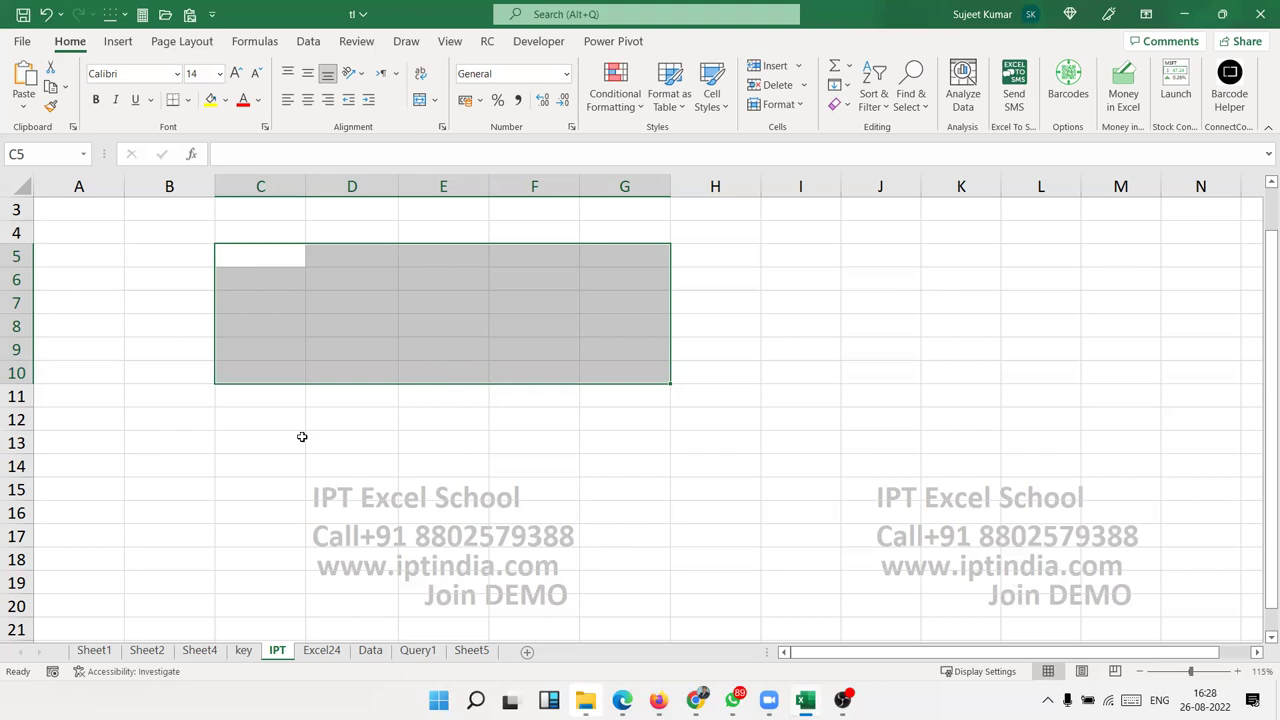
key(shift+BackSpace)
text(2)
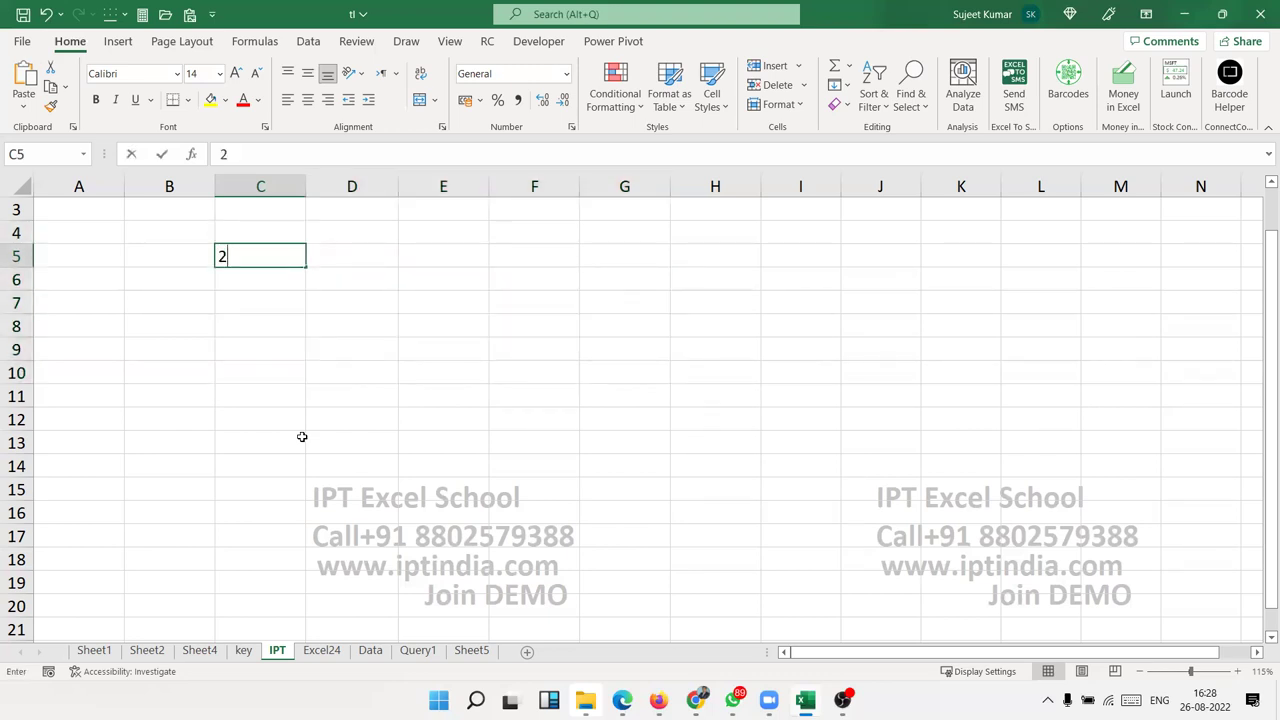
text(0)
key(Tab)
key(Tab)
key(Tab)
text(30)
key(Return)
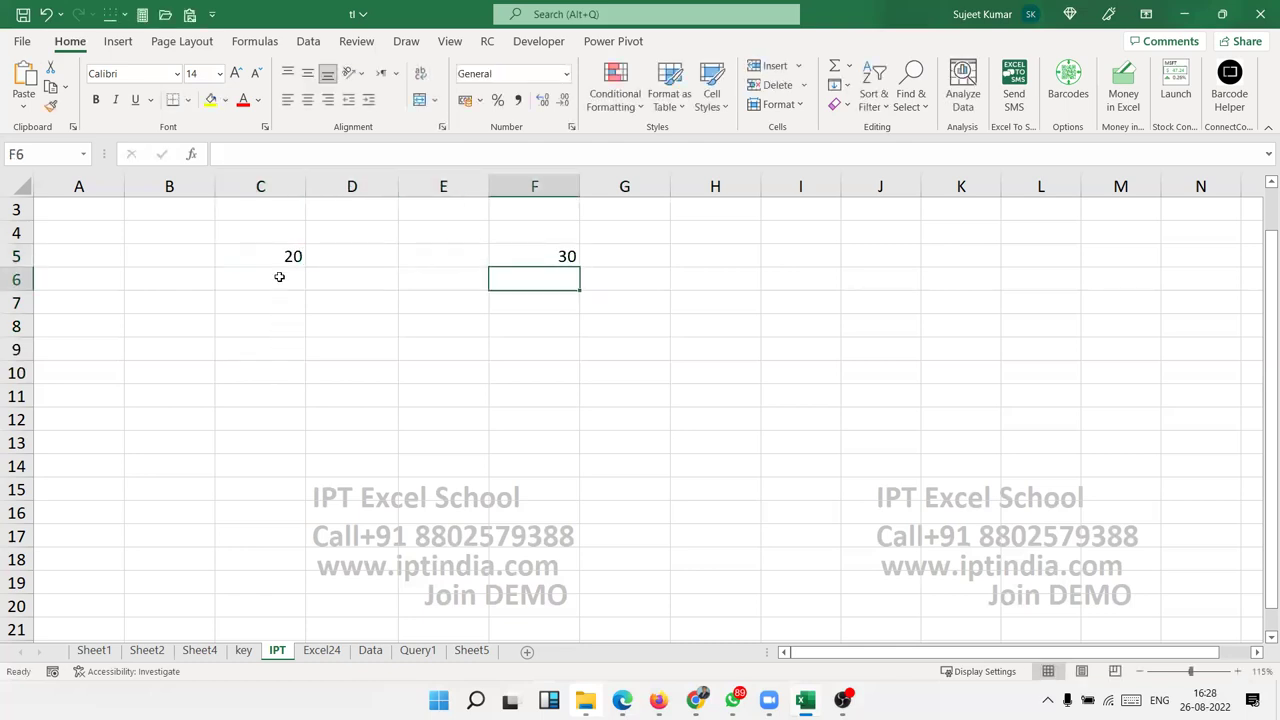
Copy C5, paste into F5 and undo it, then open Paste Special for F5
click(278, 257)
key(ctrl+c)
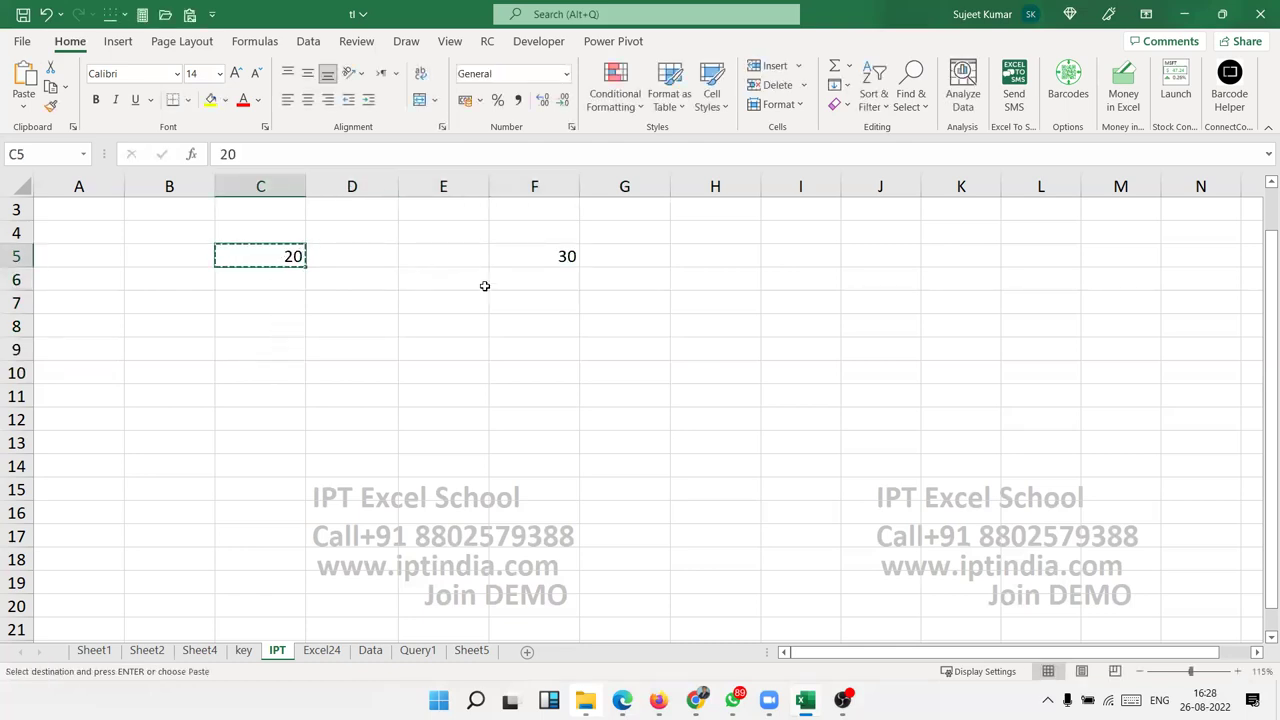
click(543, 258)
key(ctrl+v)
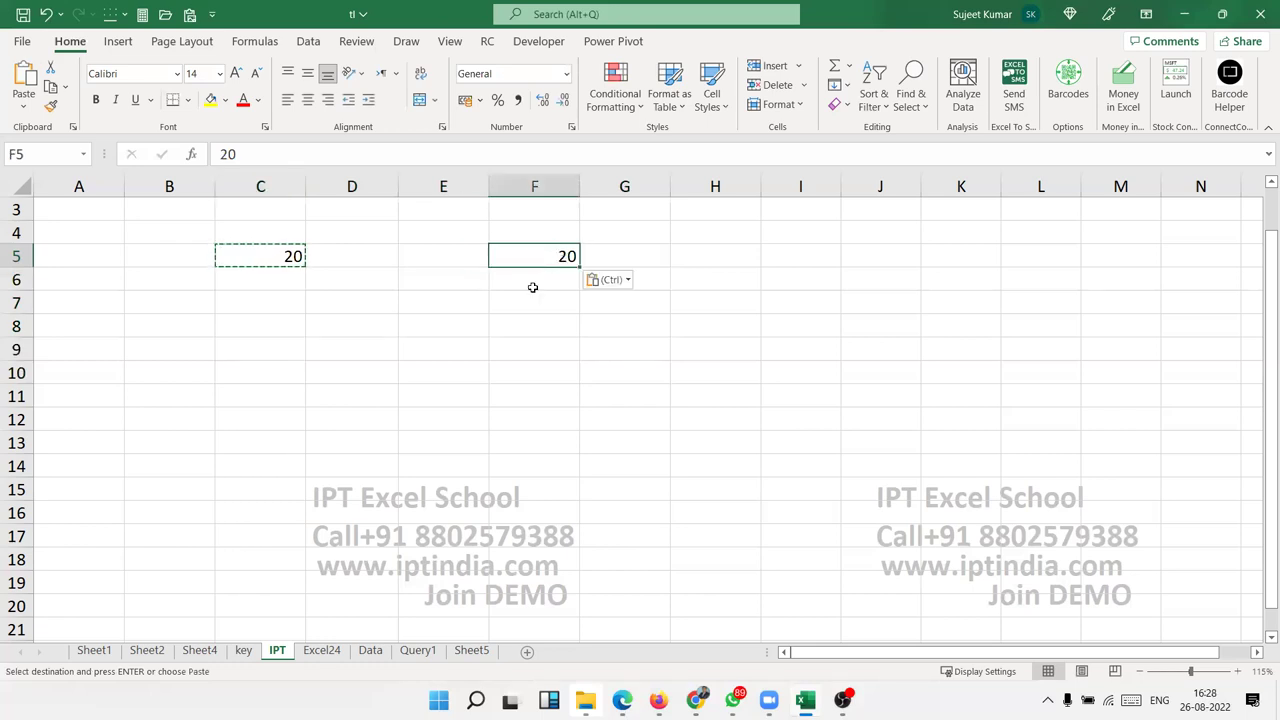
key(ctrl+z)
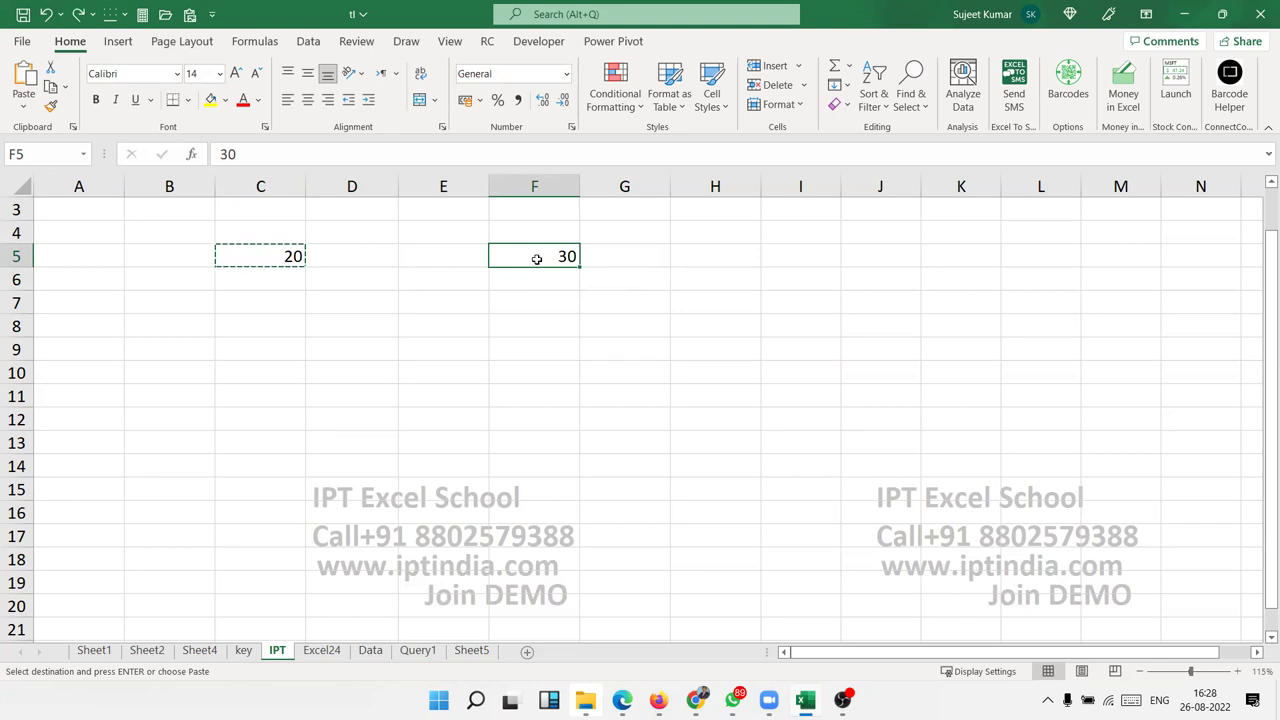
right_click(535, 257)
click(603, 319)
Paste-add the copied 20 into F5 so it shows 50
drag(570, 226, 740, 227)
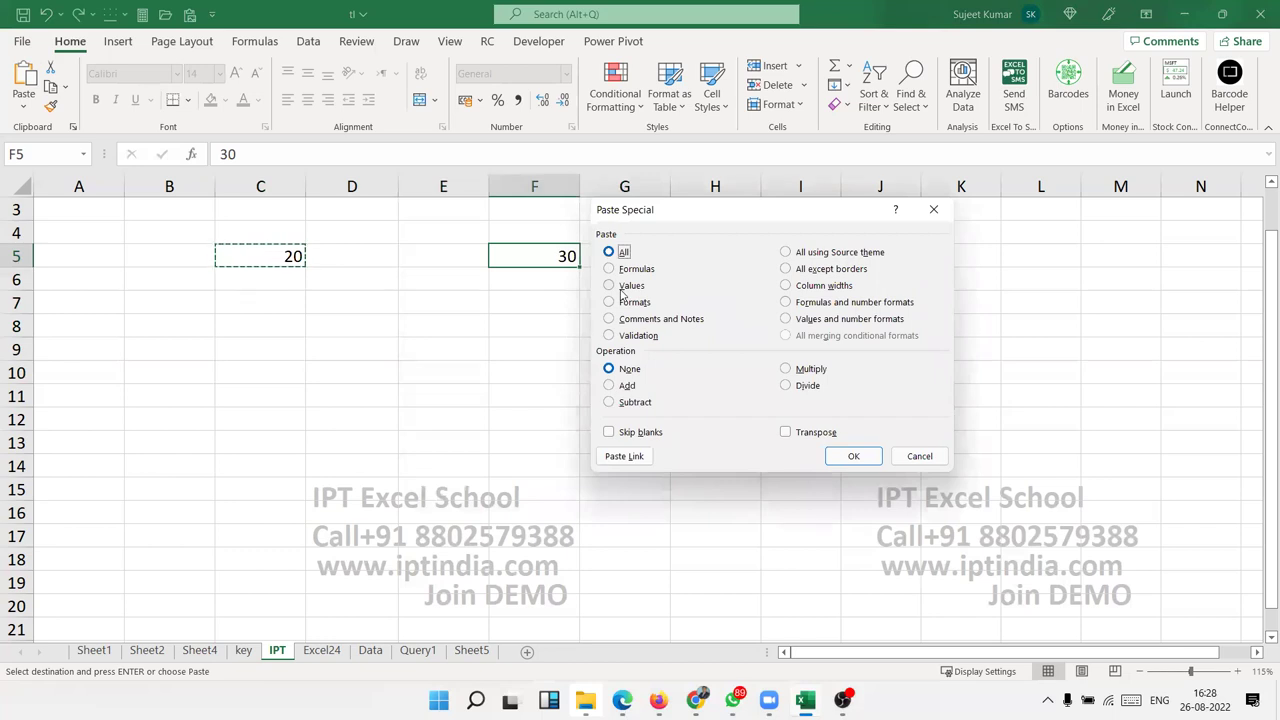
click(623, 390)
click(853, 456)
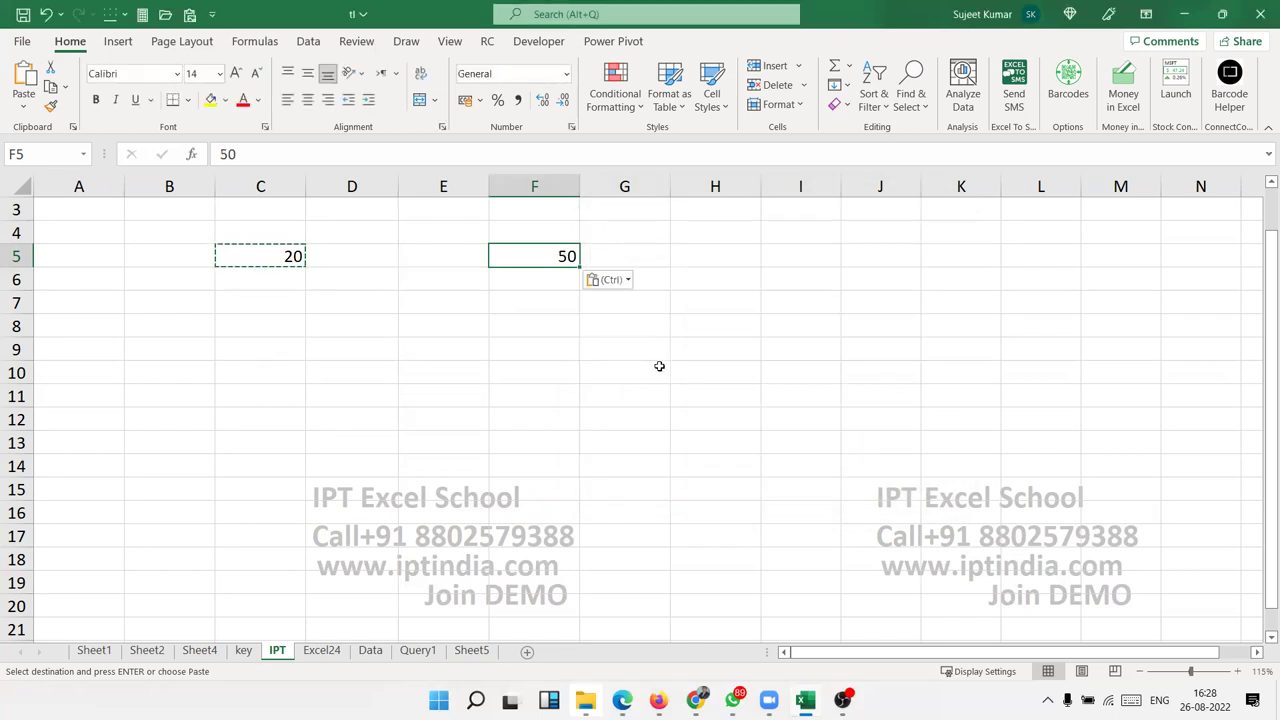
Paste Special with Multiply on F5, turning 50 into 1000
right_click(562, 260)
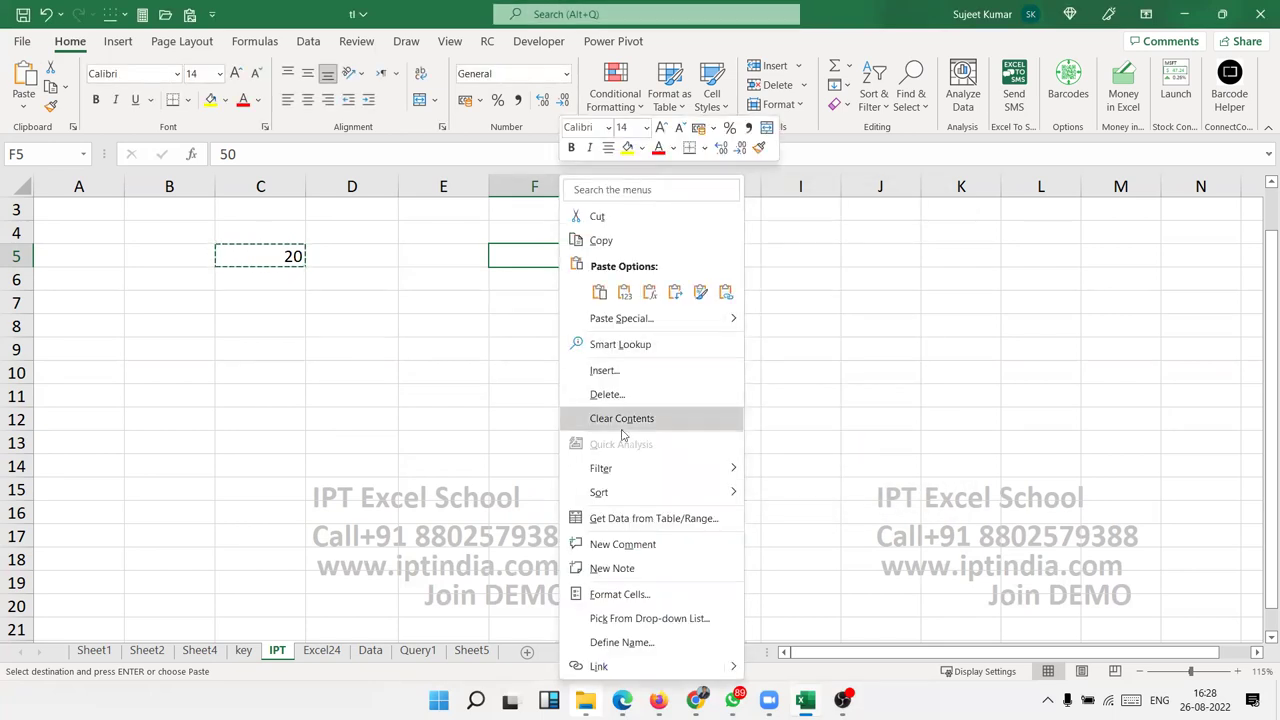
click(634, 318)
click(662, 377)
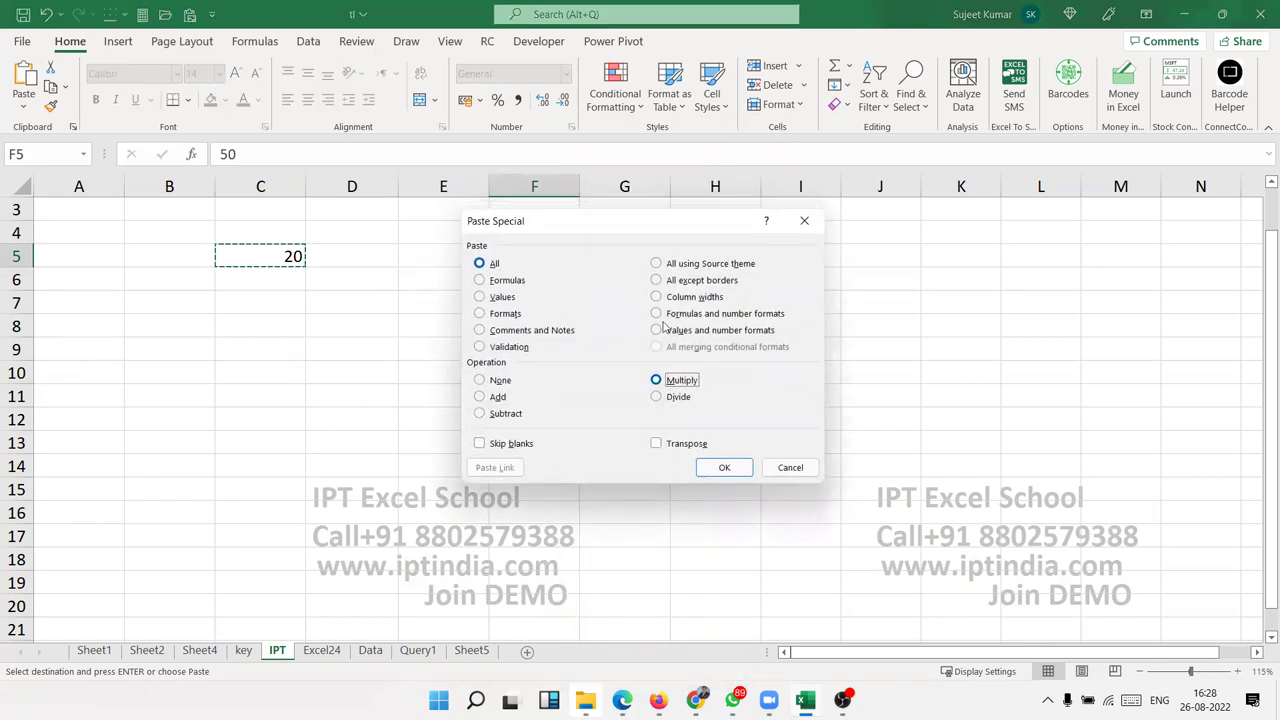
drag(600, 220, 664, 300)
click(782, 542)
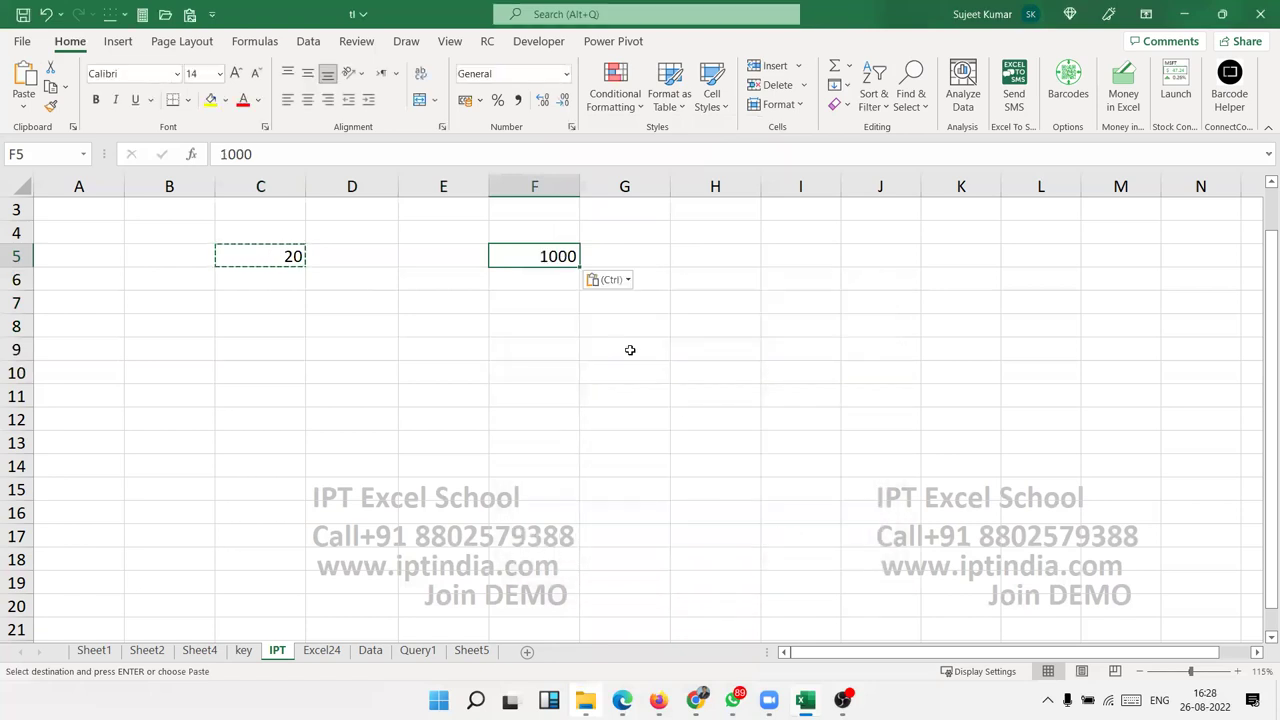
Bring up Paste Special again for F8
right_click(576, 326)
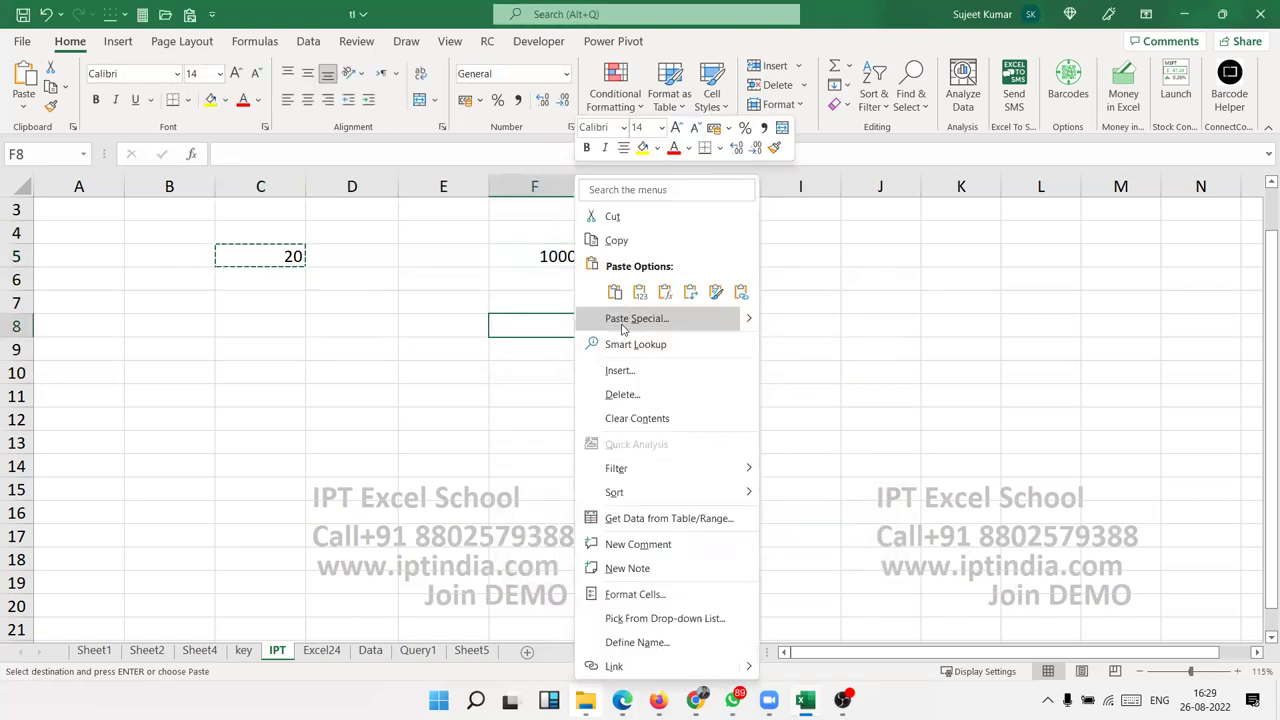
click(622, 318)
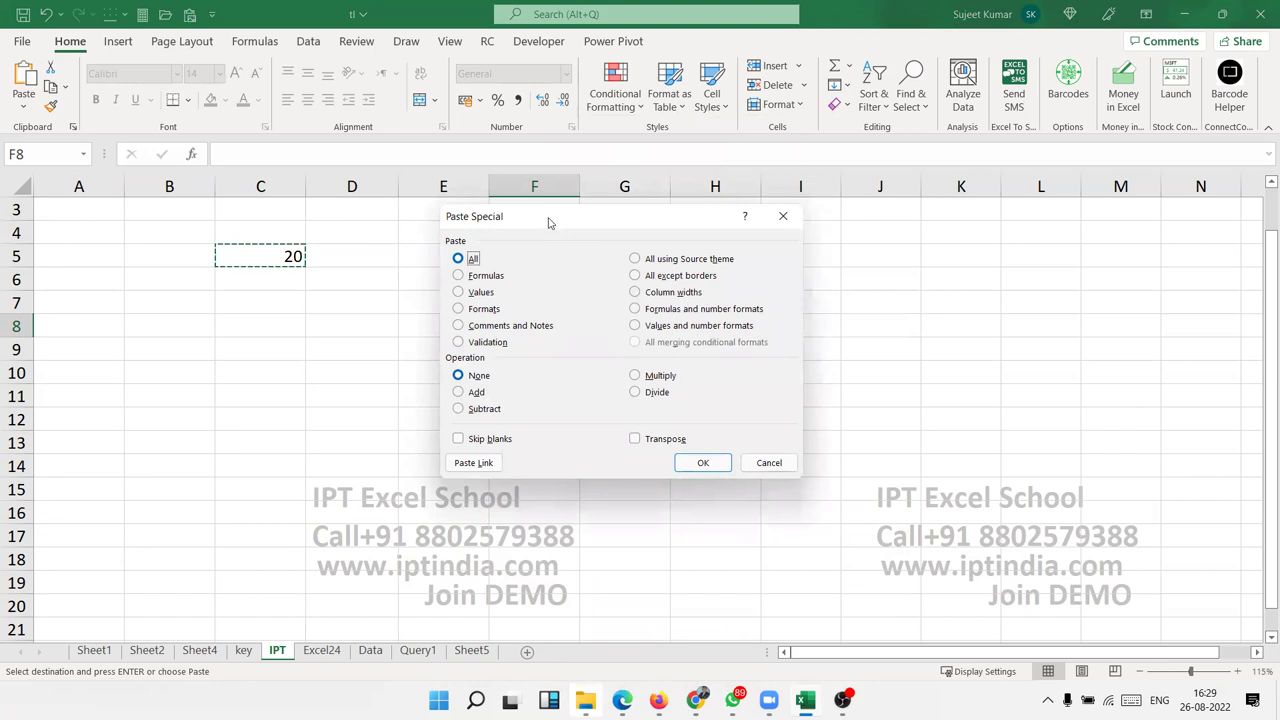
drag(560, 232, 752, 219)
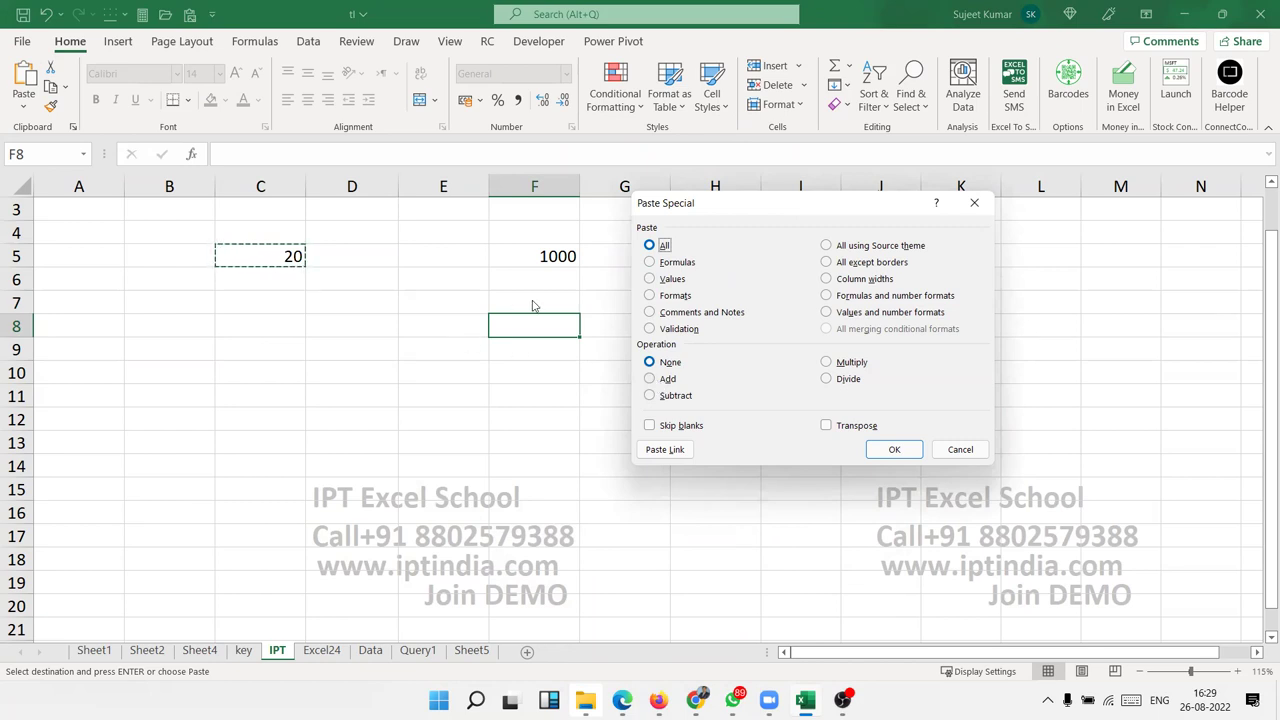
Cancel Paste Special and delete the contents of B4:F8, removing the 20 and 1000
click(960, 450)
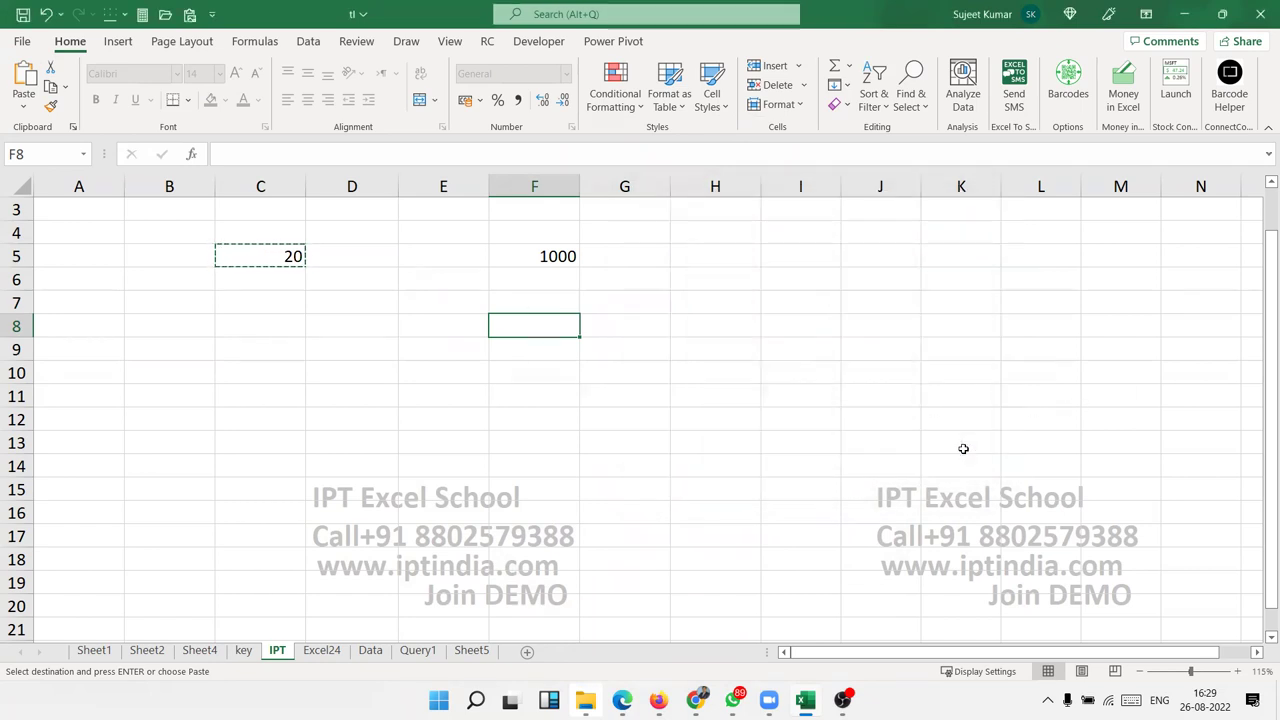
drag(190, 225, 593, 323)
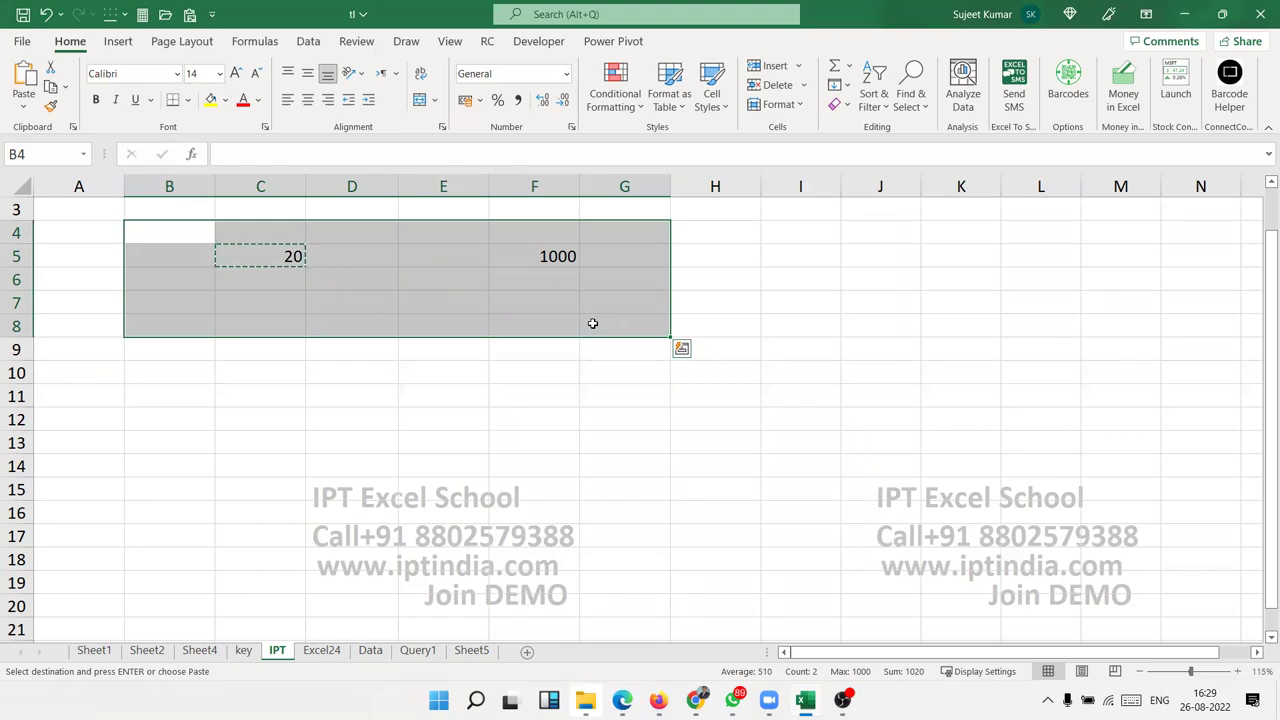
key(Delete)
click(227, 236)
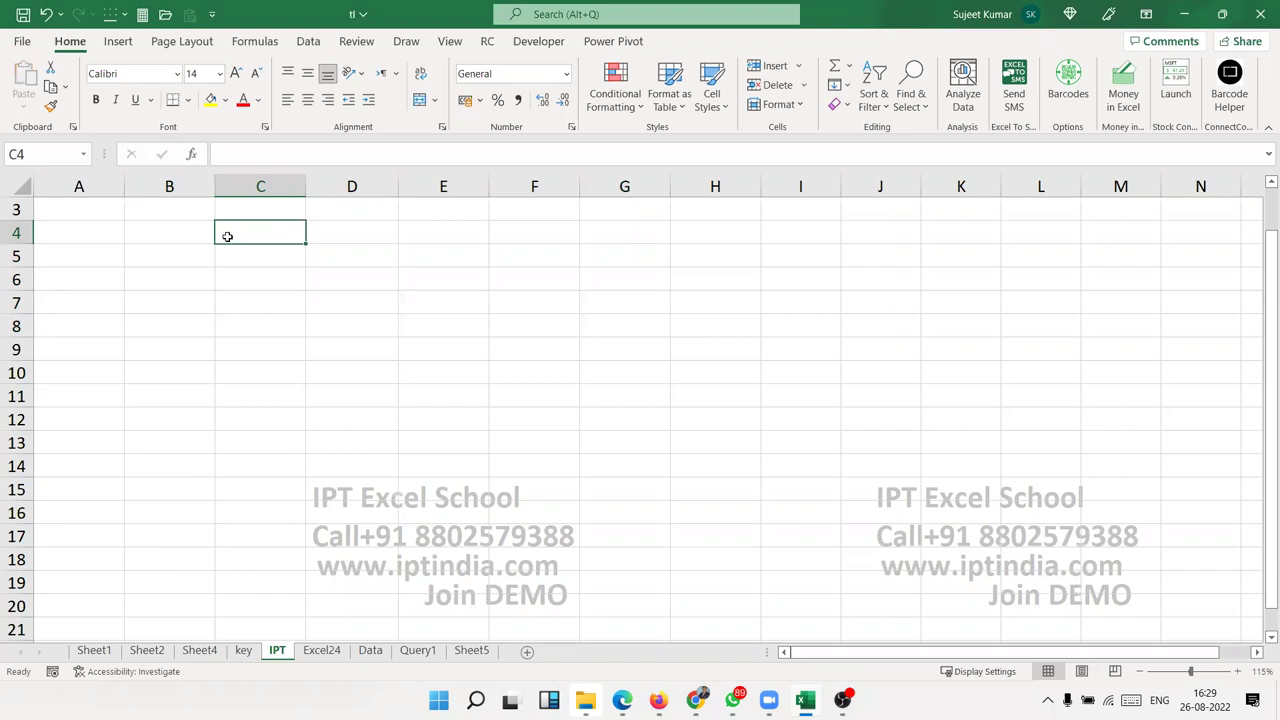
Enter 20% in B4
click(175, 247)
click(165, 234)
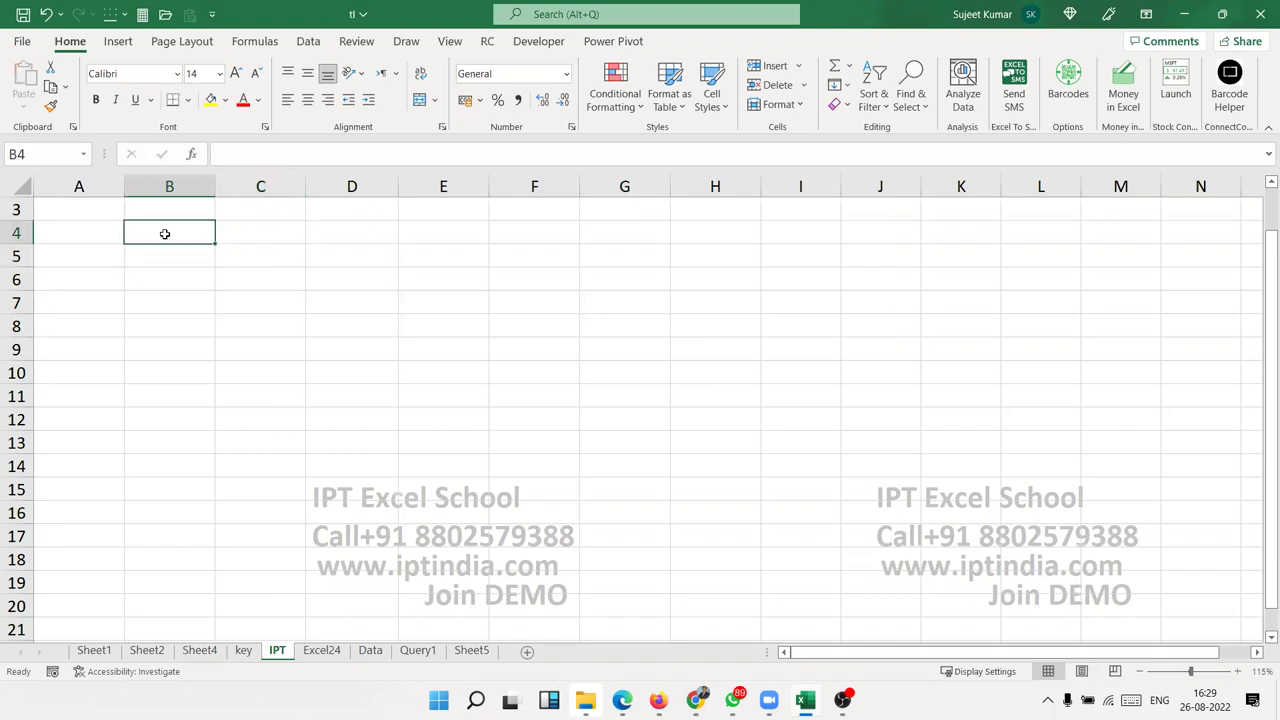
text(20)
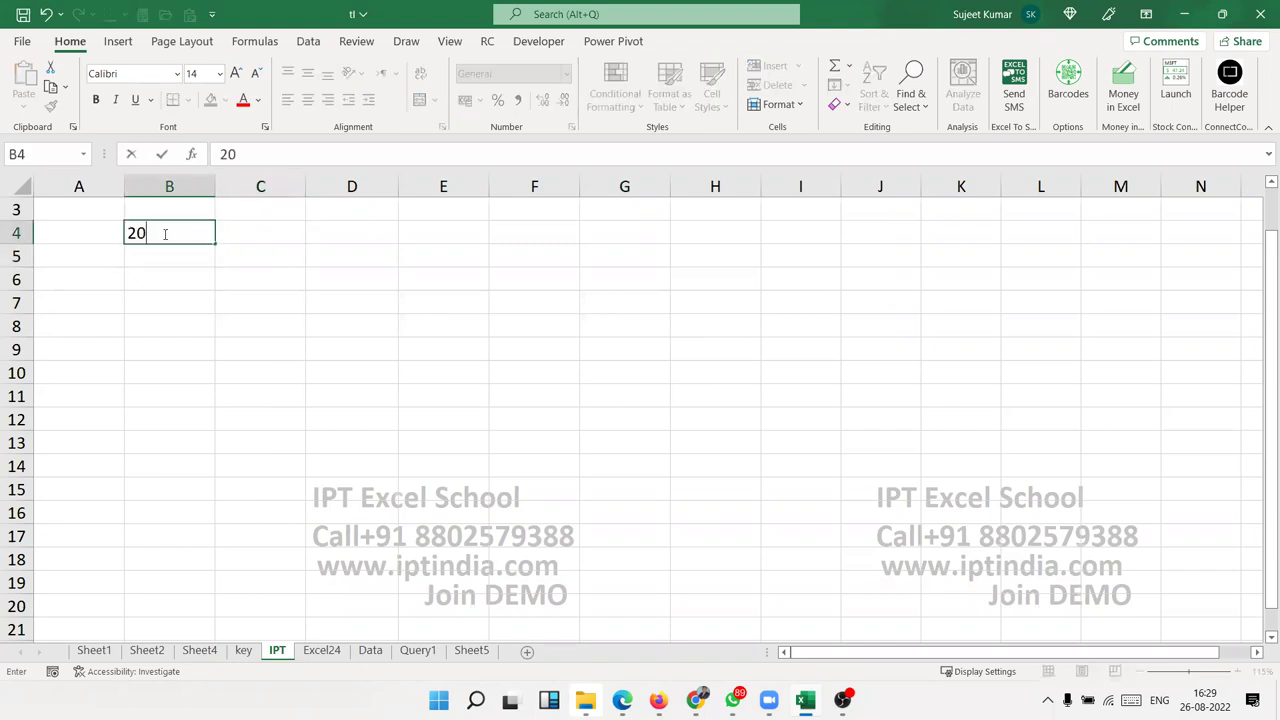
text(%)
key(Return)
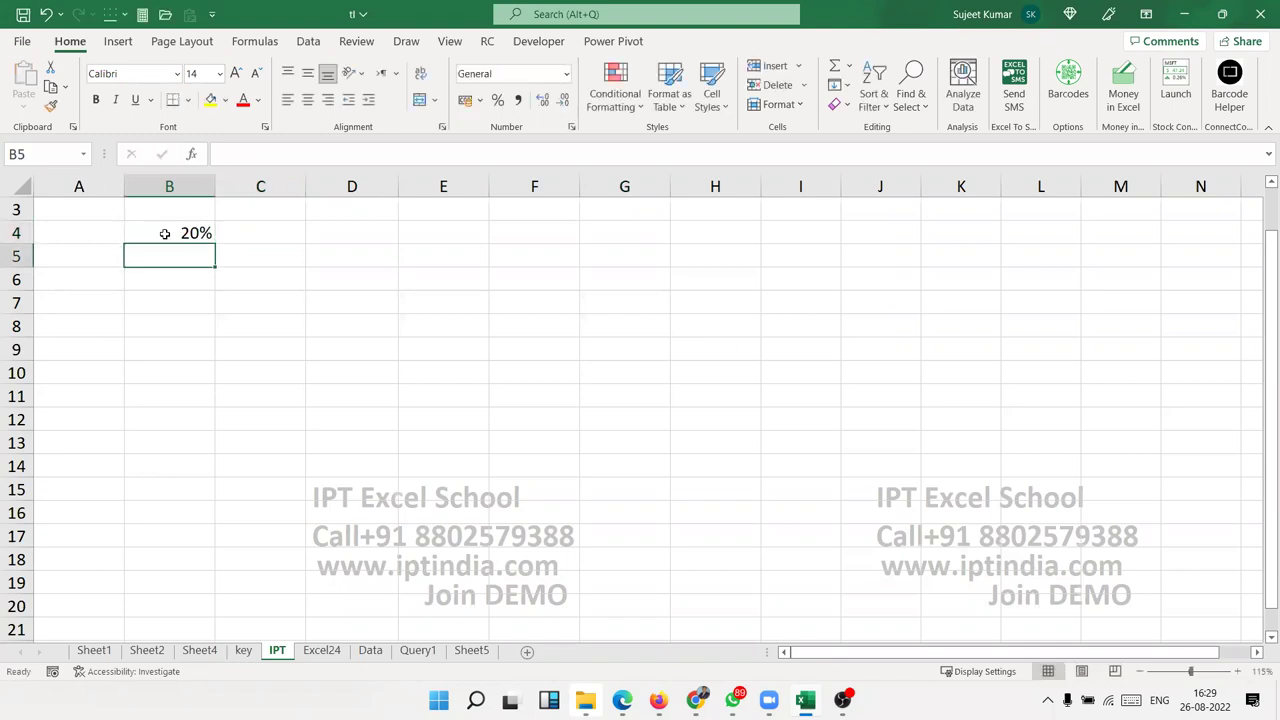
Enter 20 in C4 and apply Percent Style so it shows 2000%
key(Up)
key(Right)
text(20)
key(ctrl+Return)
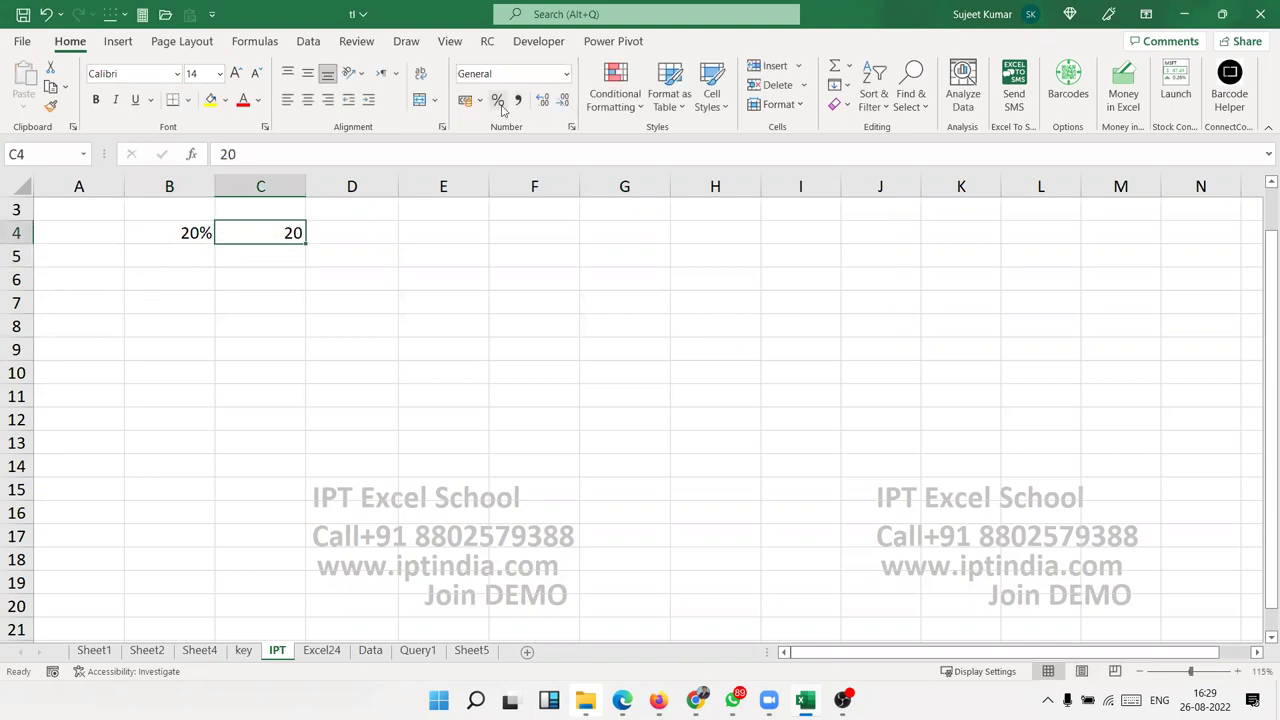
click(498, 101)
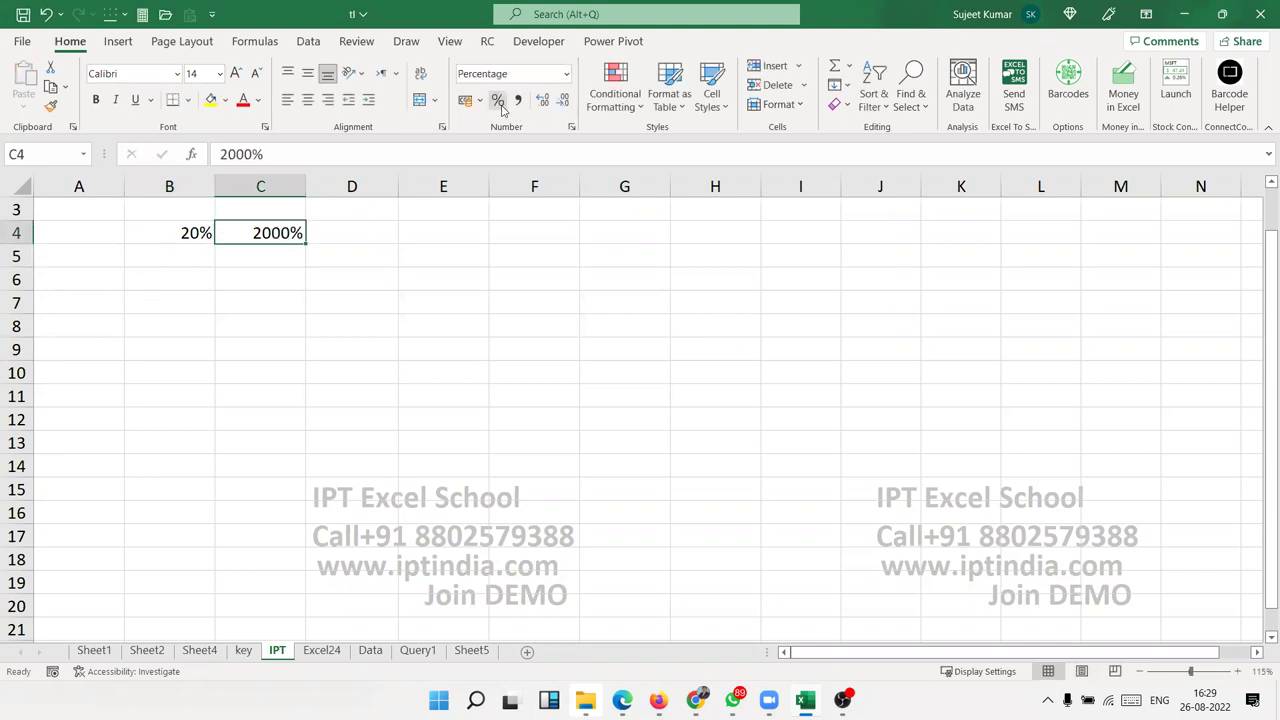
Type the note 1=100% in C5
key(Down)
text(1=100%)
key(Return)
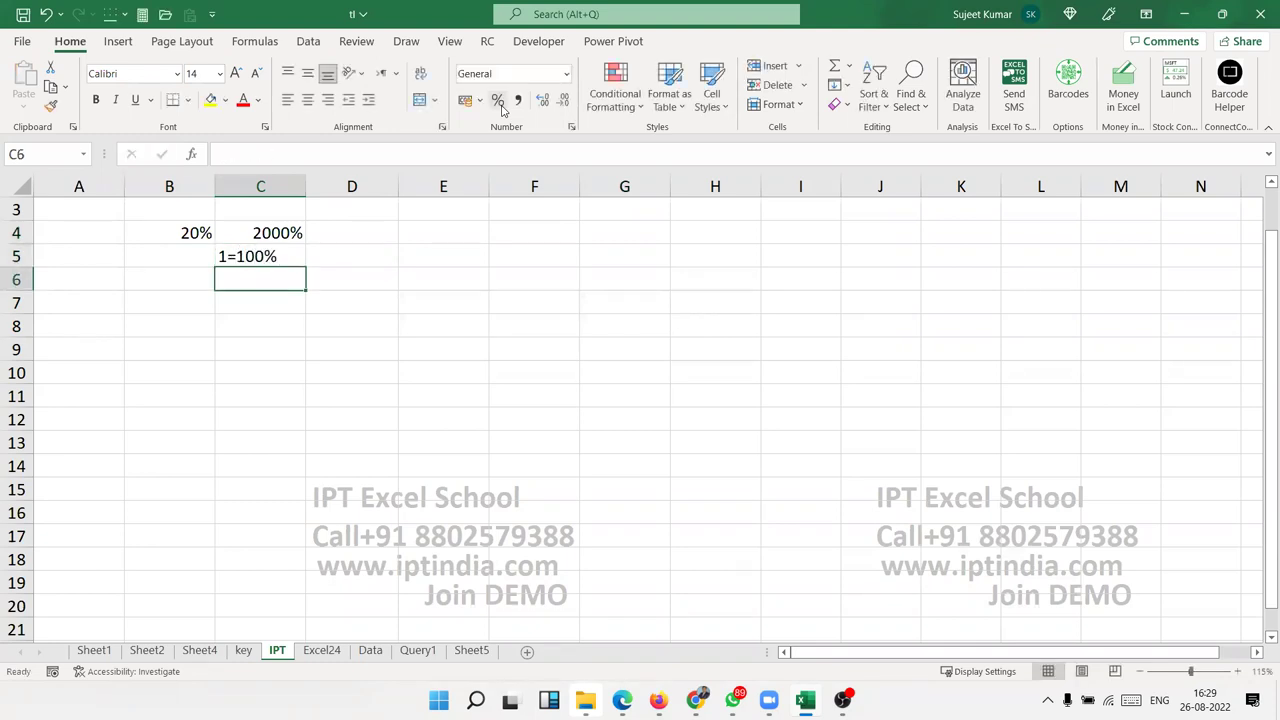
Enter 0.20 in D4 and format it as a percentage, showing 20%
key(Right)
key(Up)
key(Up)
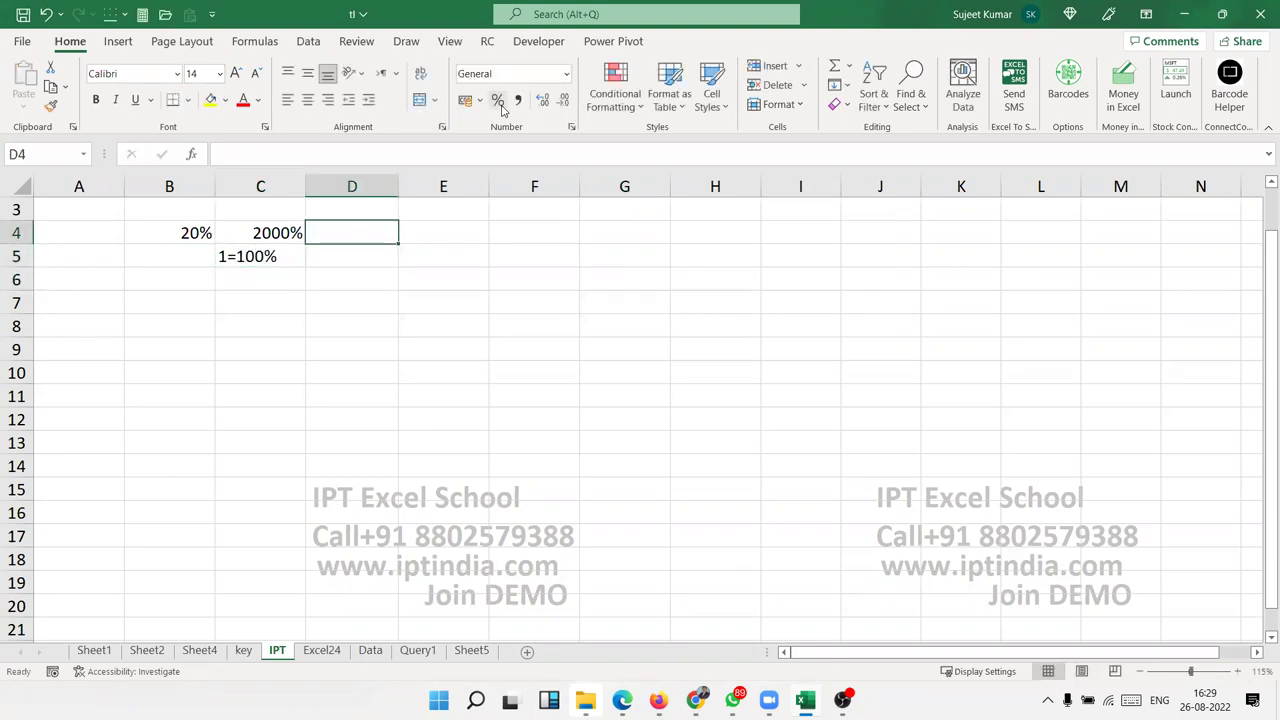
text(0.20)
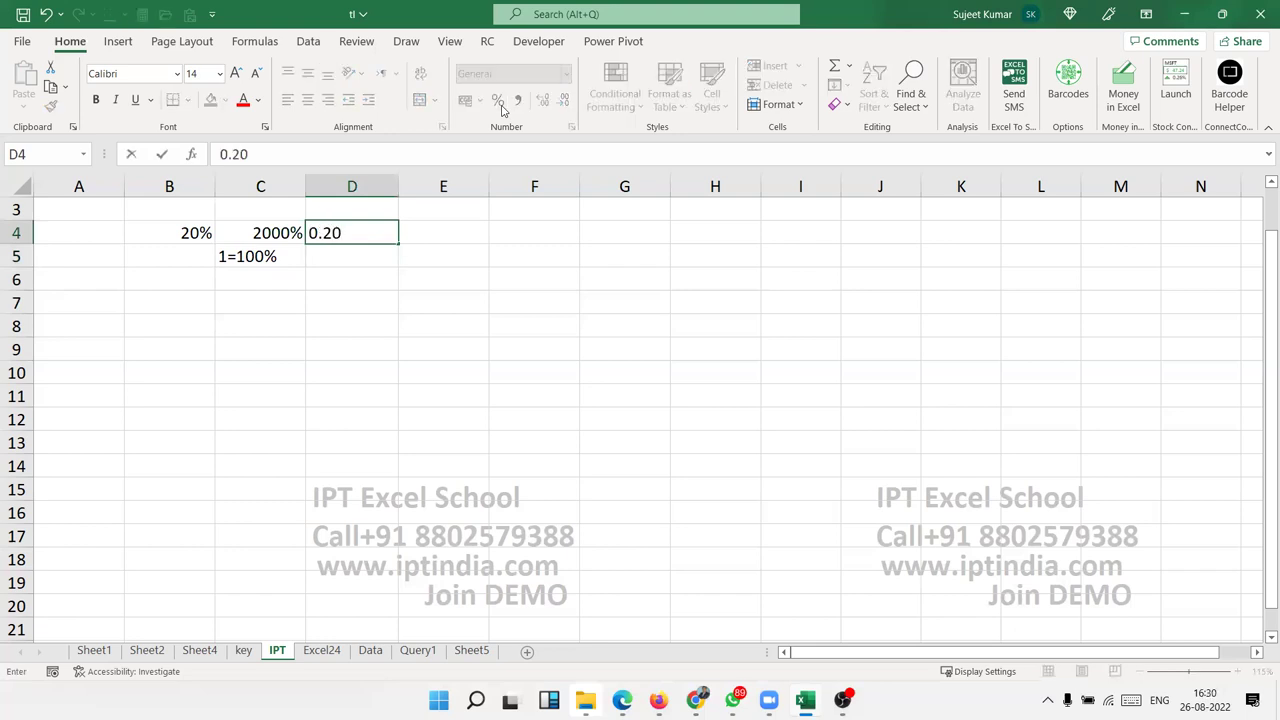
key(Return)
key(Up)
click(497, 101)
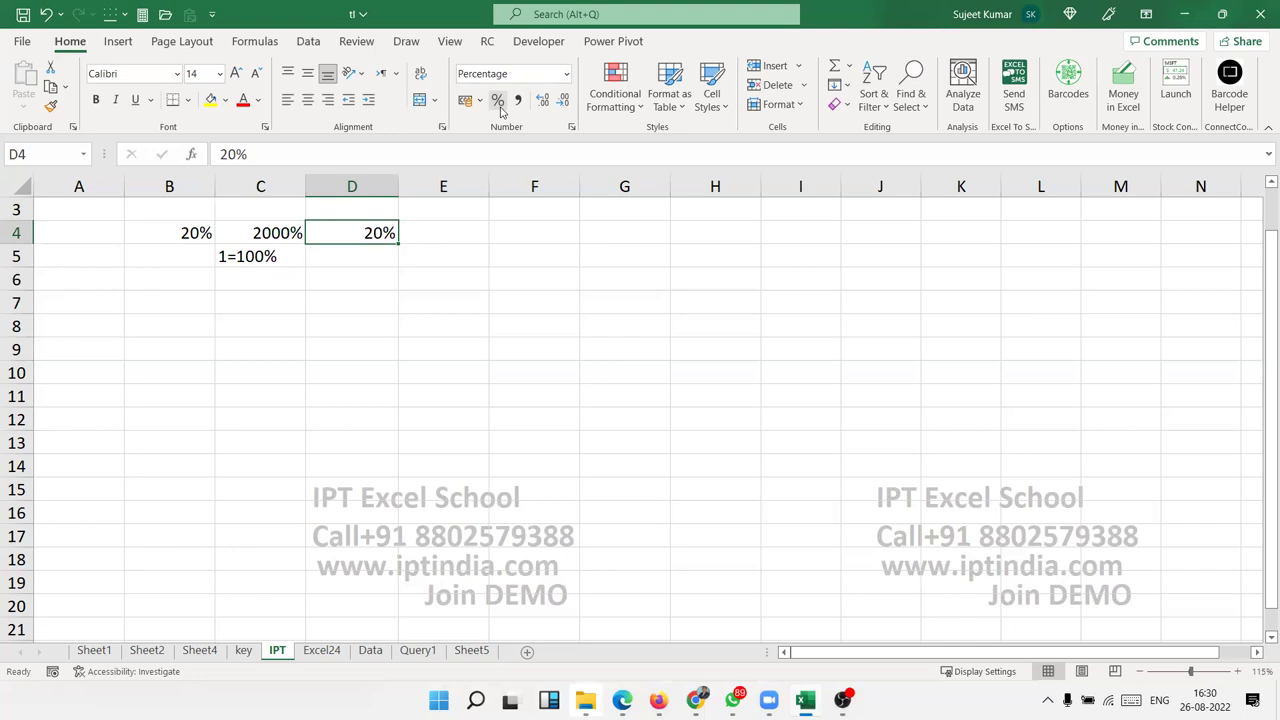
Type a % sign in A7
key(Down)
key(Down)
key(Down)
key(Down)
key(Left)
key(Left)
key(Left)
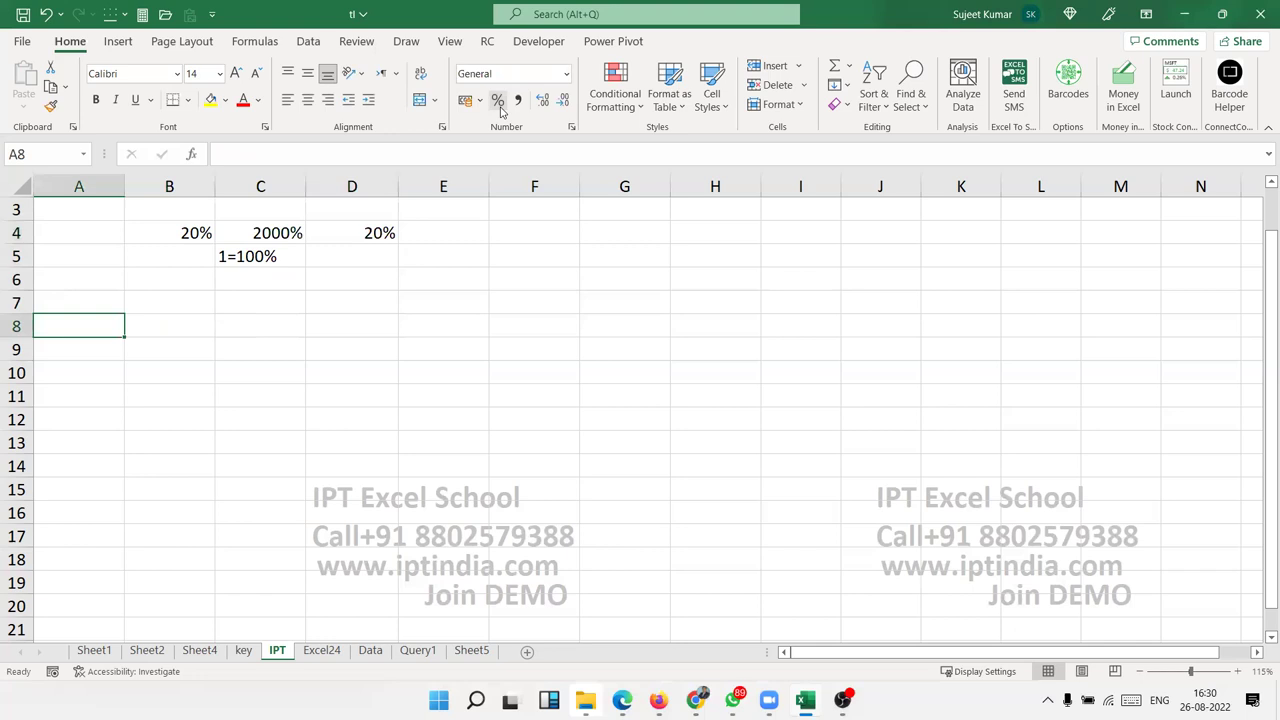
key(Up)
text(%)
key(Return)
Fill A8:G13 with a RANDBETWEEN random whole-number formula
shift+click(638, 444)
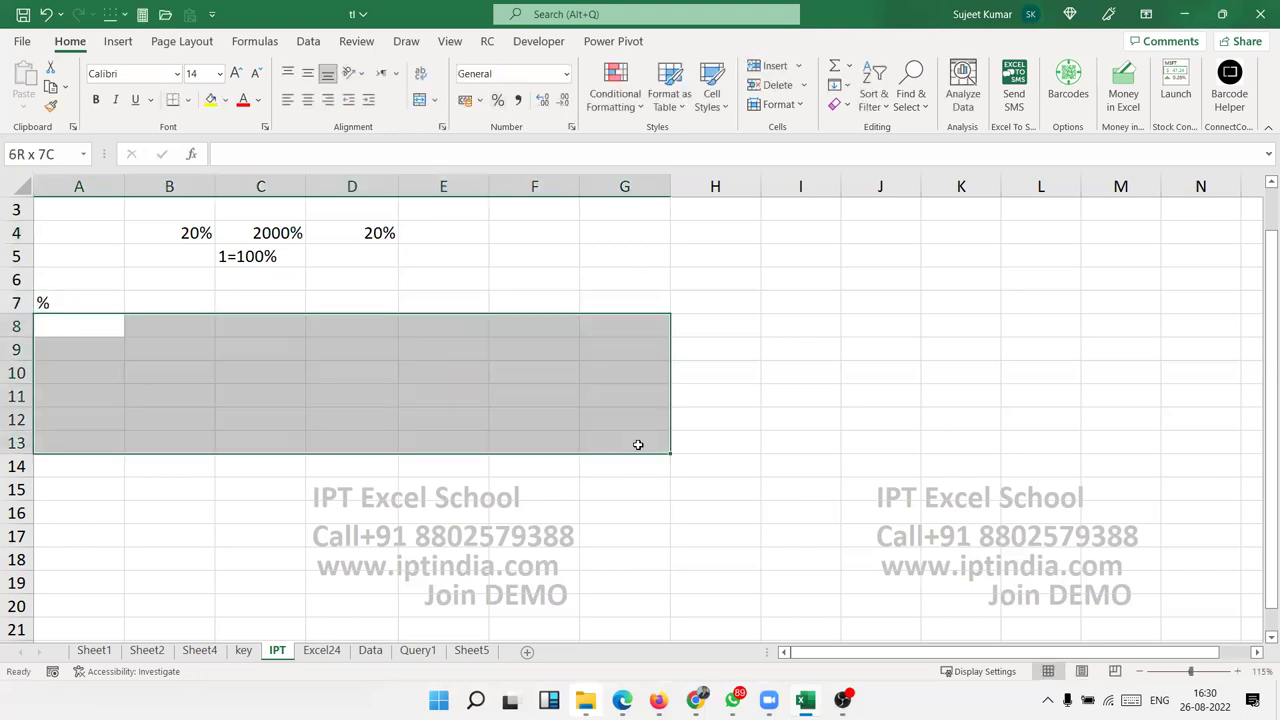
text(=ra)
key(Down)
key(Down)
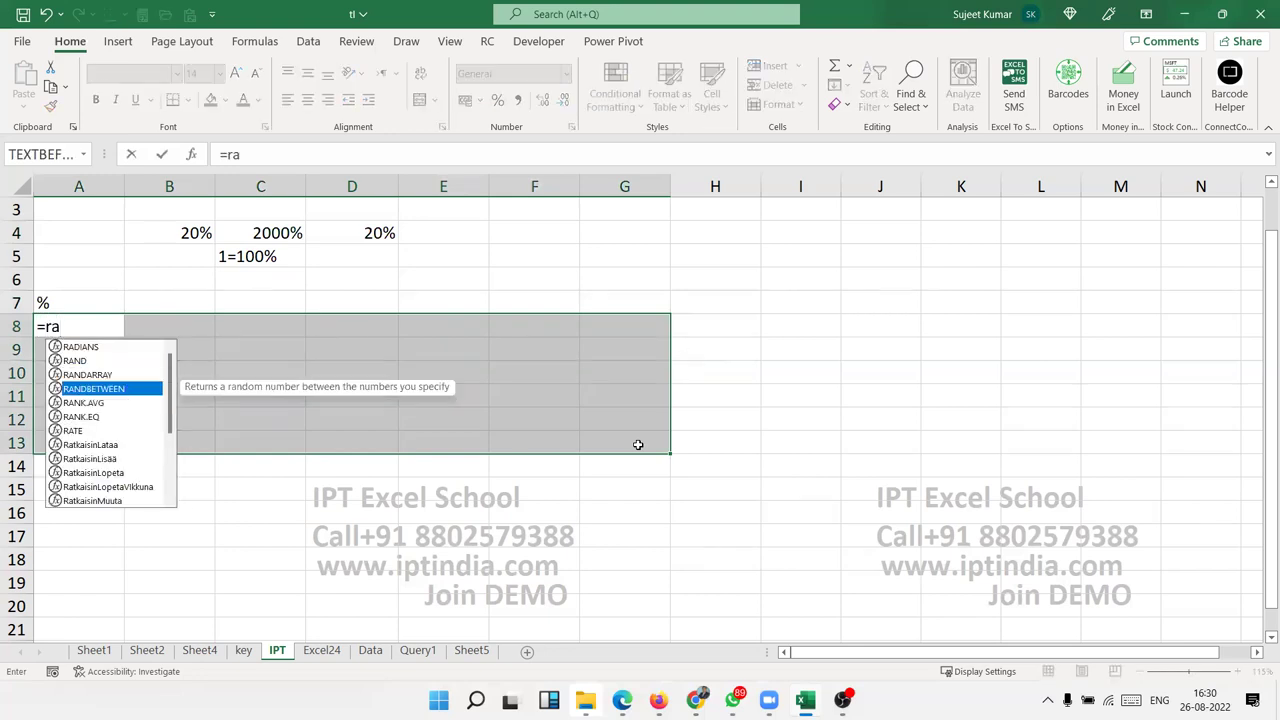
key(Tab)
text(10,9)
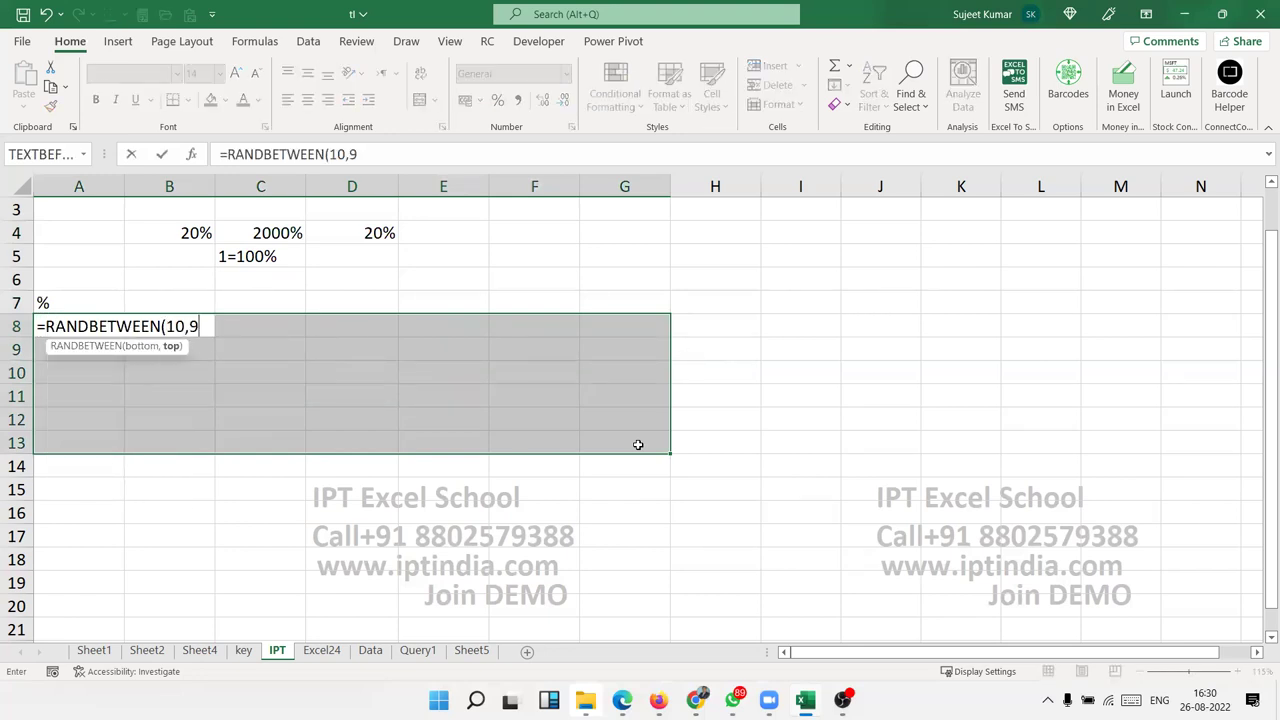
text(9)
key(Return)
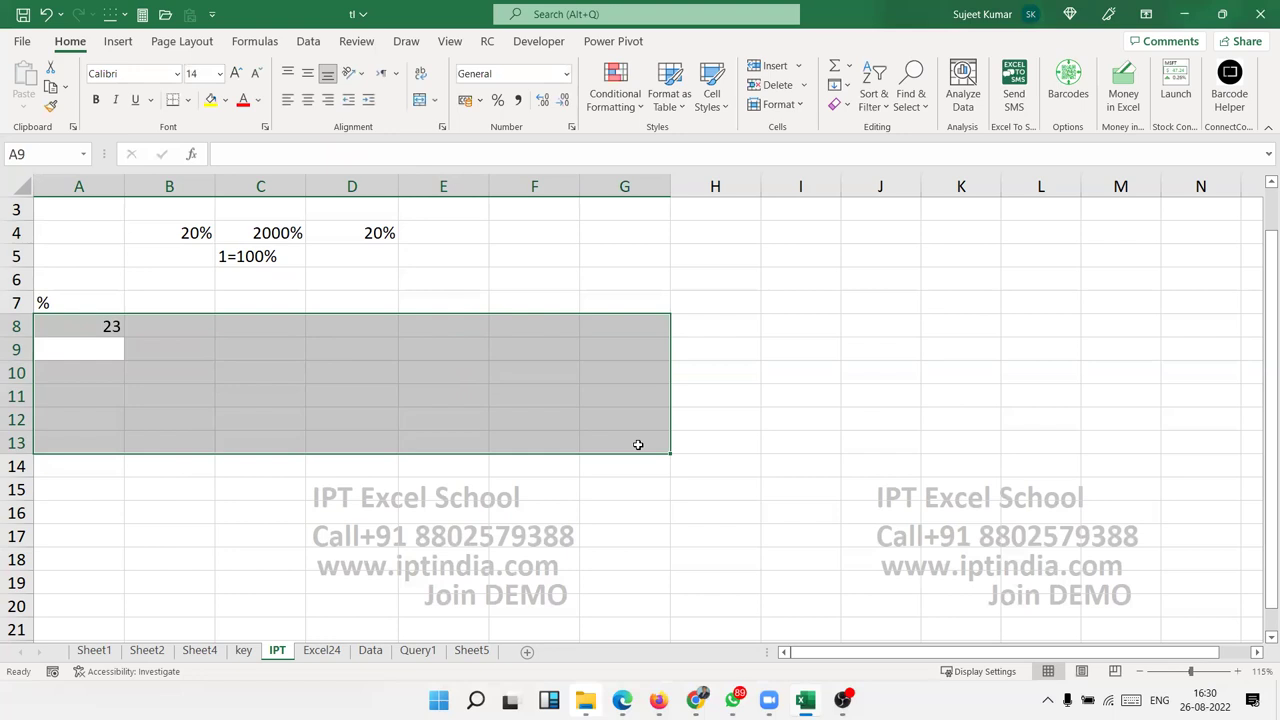
key(shift+Tab)
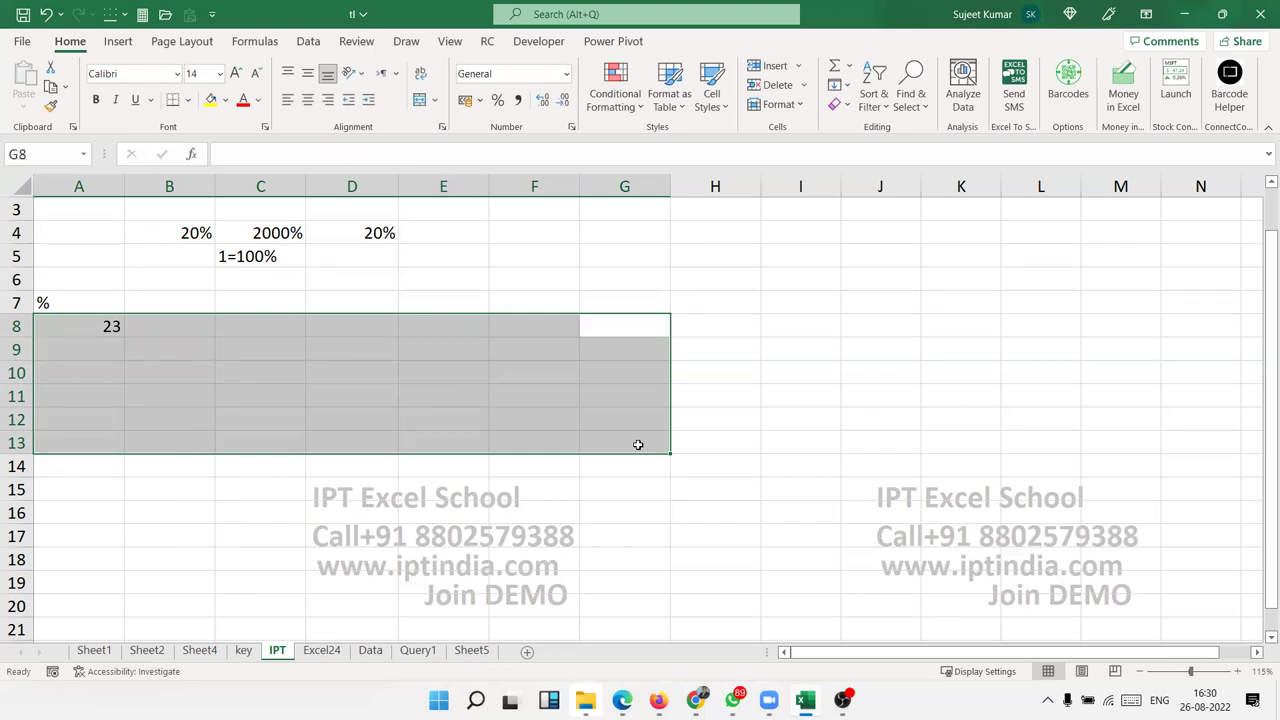
key(shift+Tab)
key(shift+Tab)
key(shift+Tab)
key(shift+Tab)
key(shift+Tab)
key(shift+Tab)
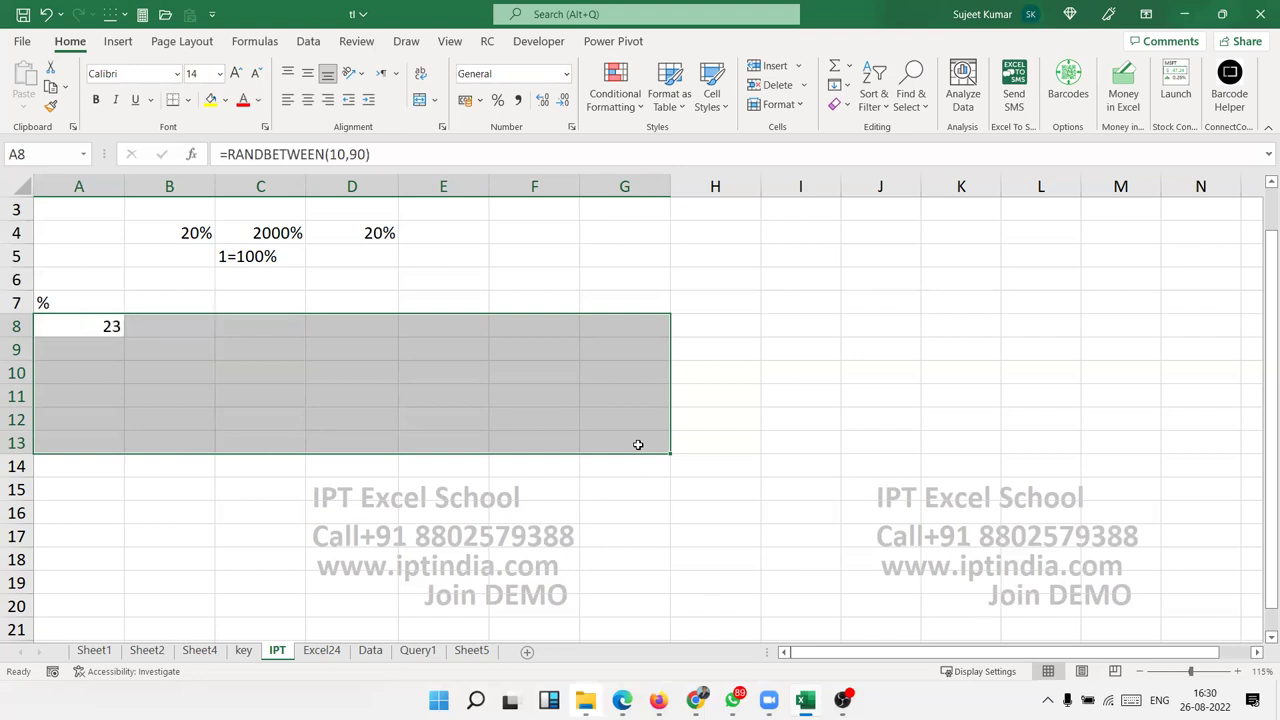
key(F1)
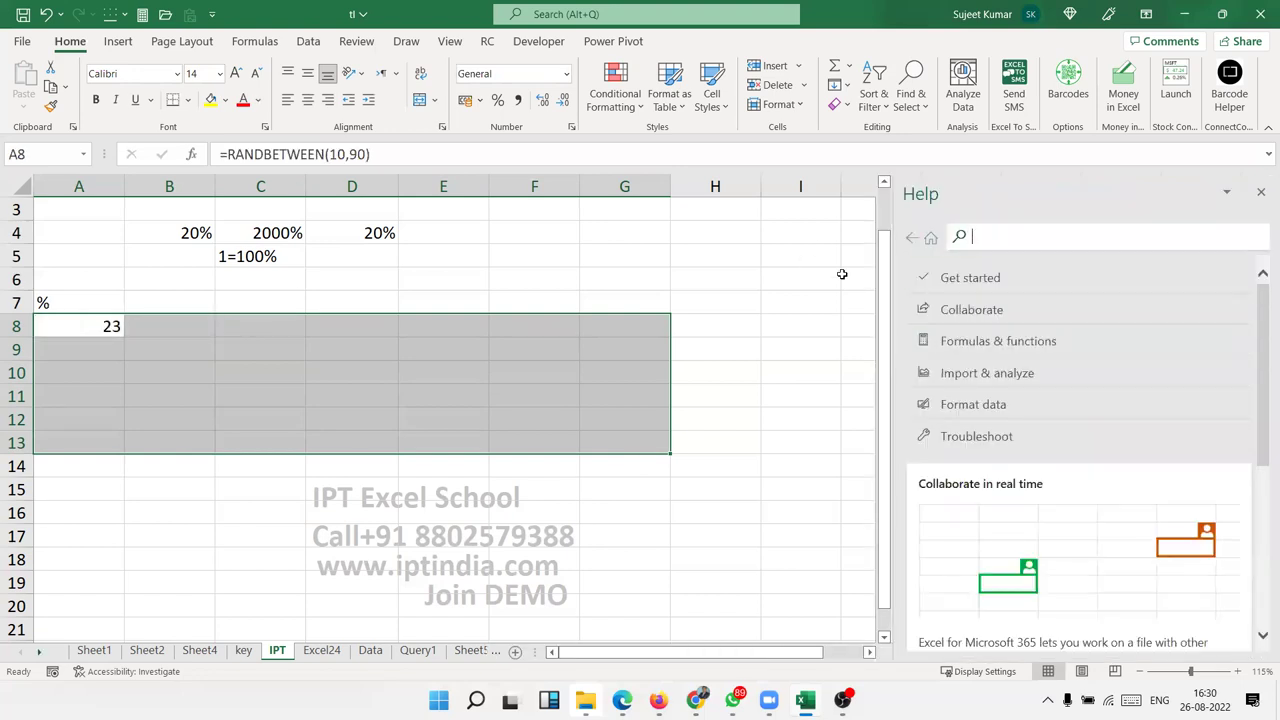
click(1261, 194)
key(ctrl+Return)
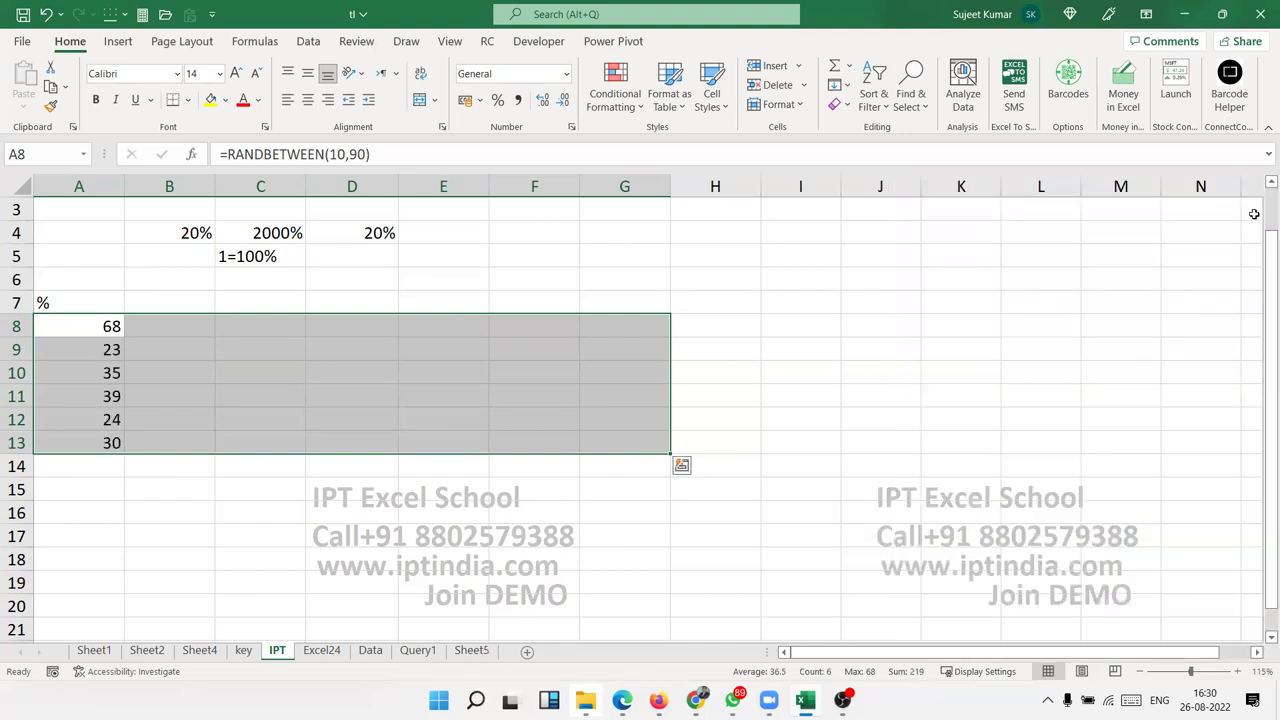
key(ctrl+r)
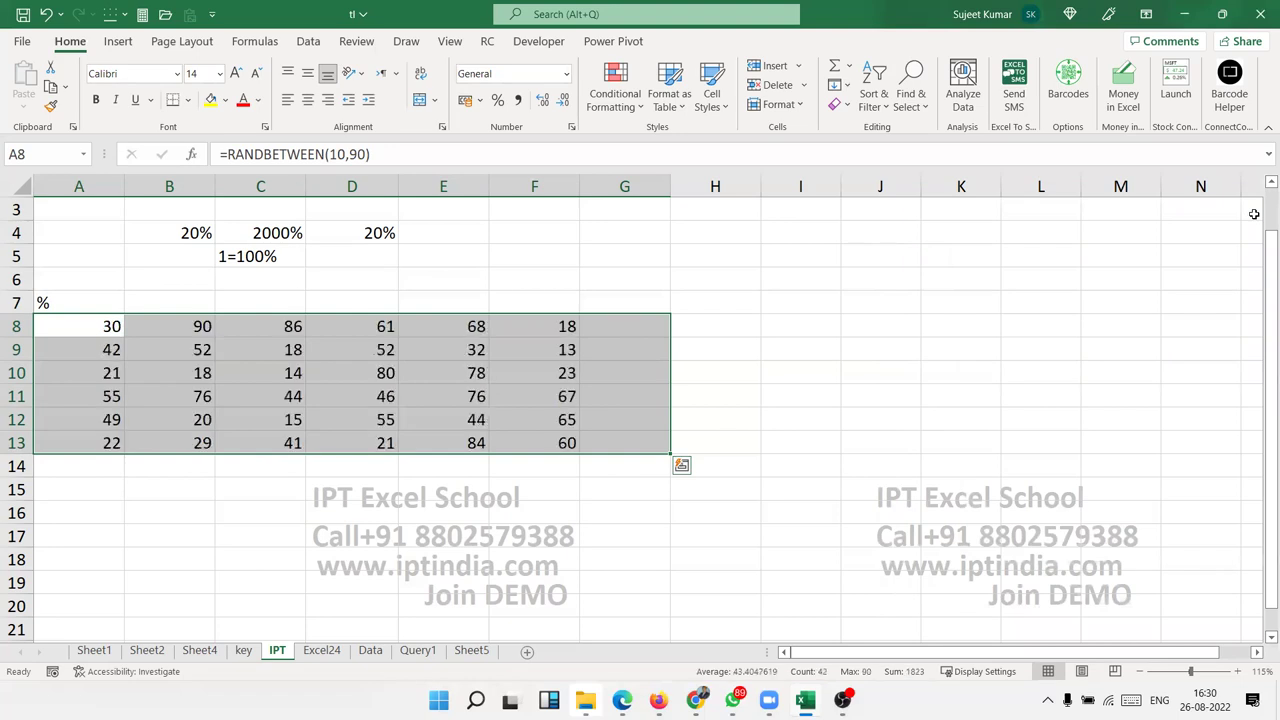
Copy the A8:G13 block and paste it back as plain values
key(ctrl+c)
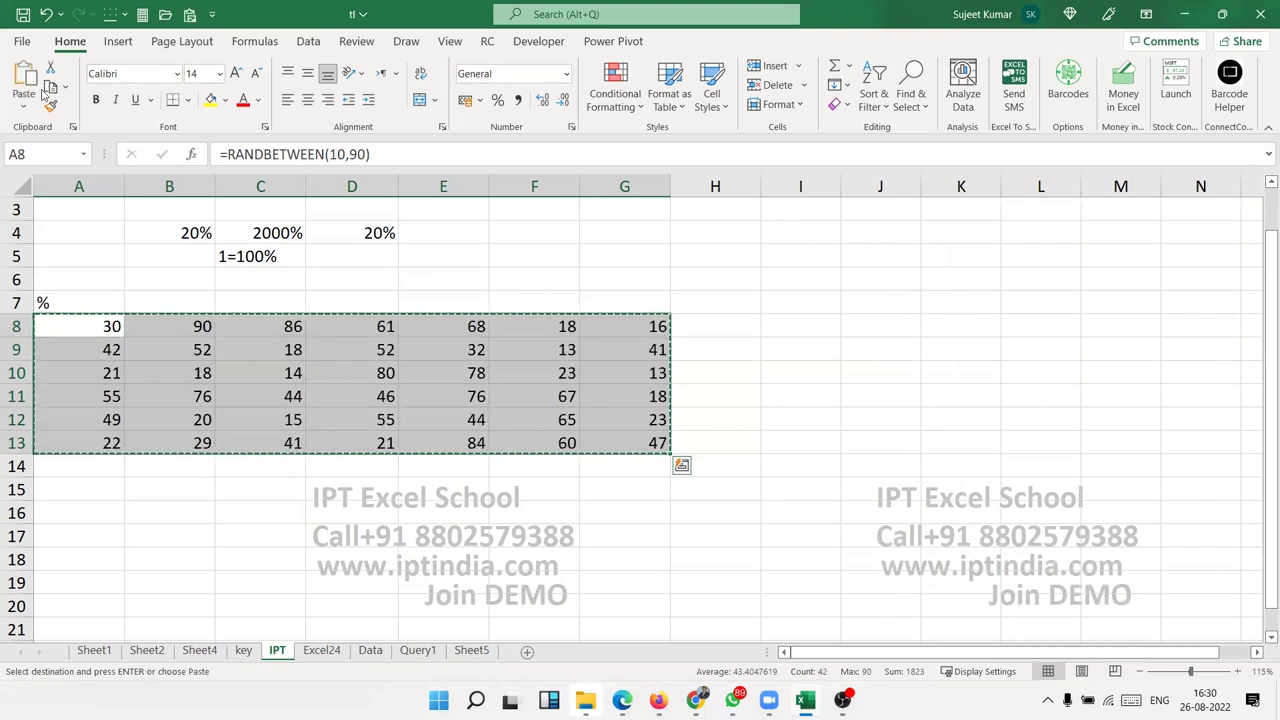
click(23, 100)
click(21, 236)
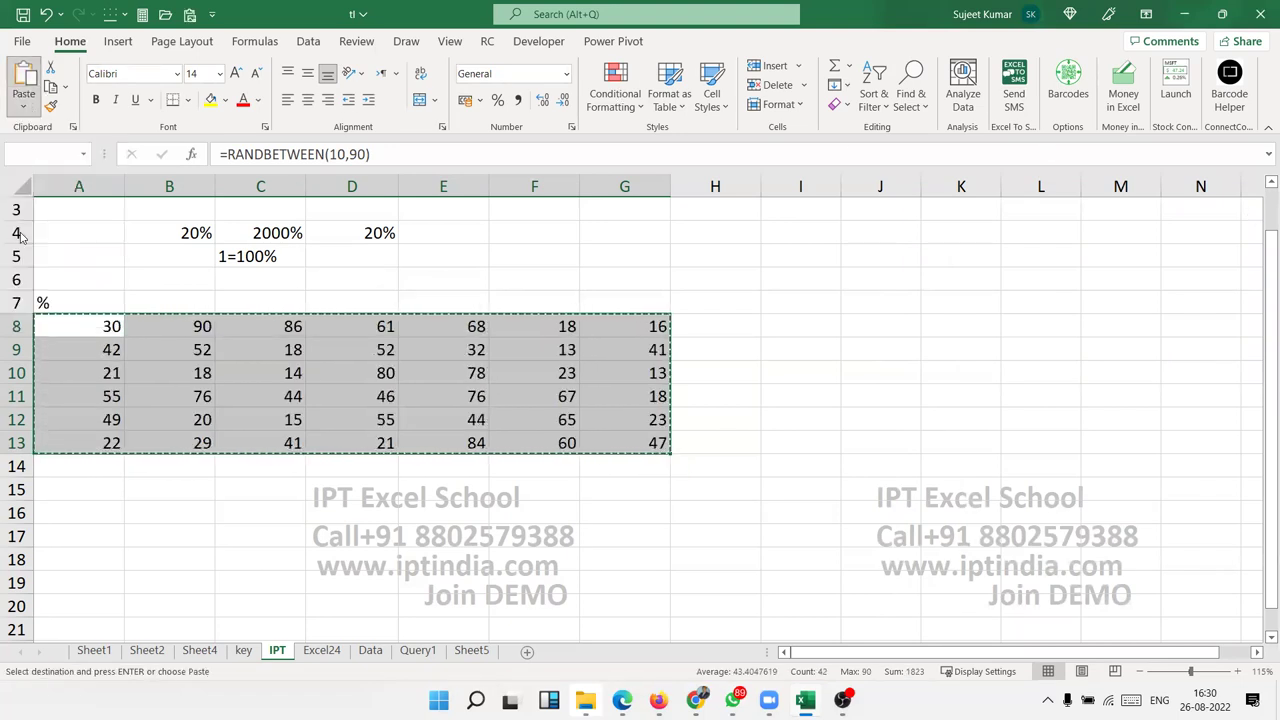
click(166, 366)
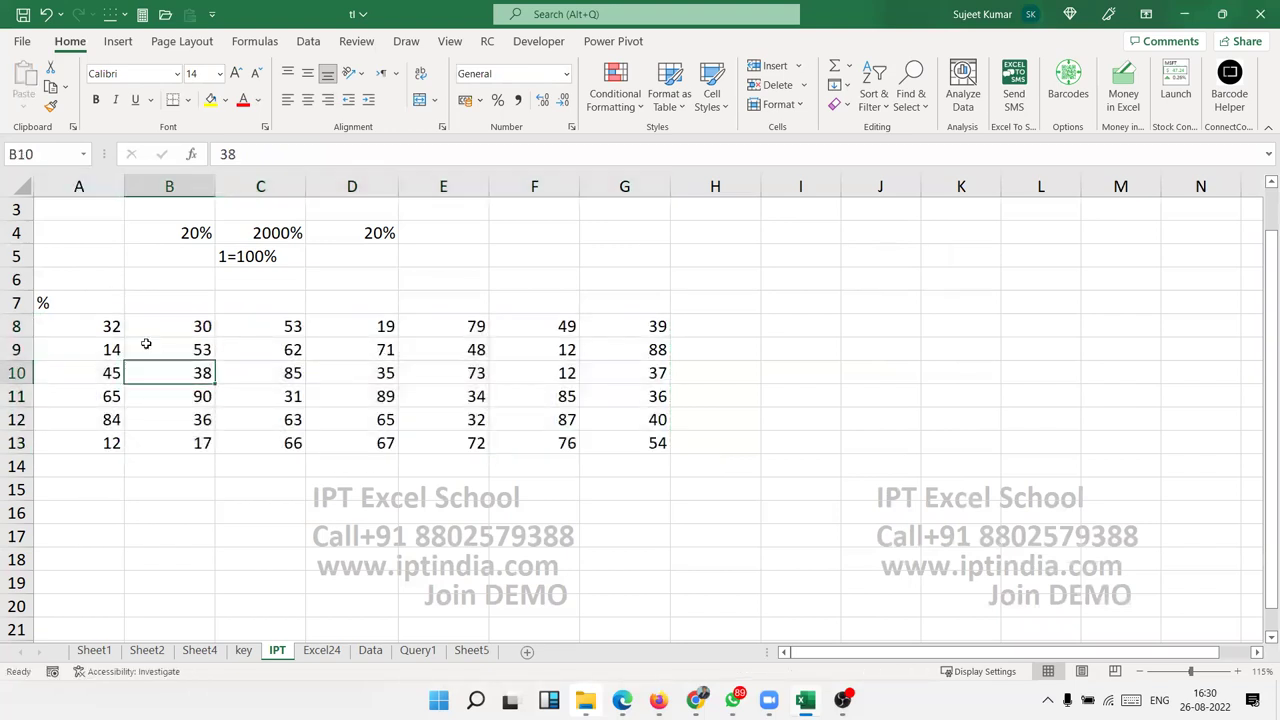
Enter 500 in E6 and 32% in F6
click(95, 326)
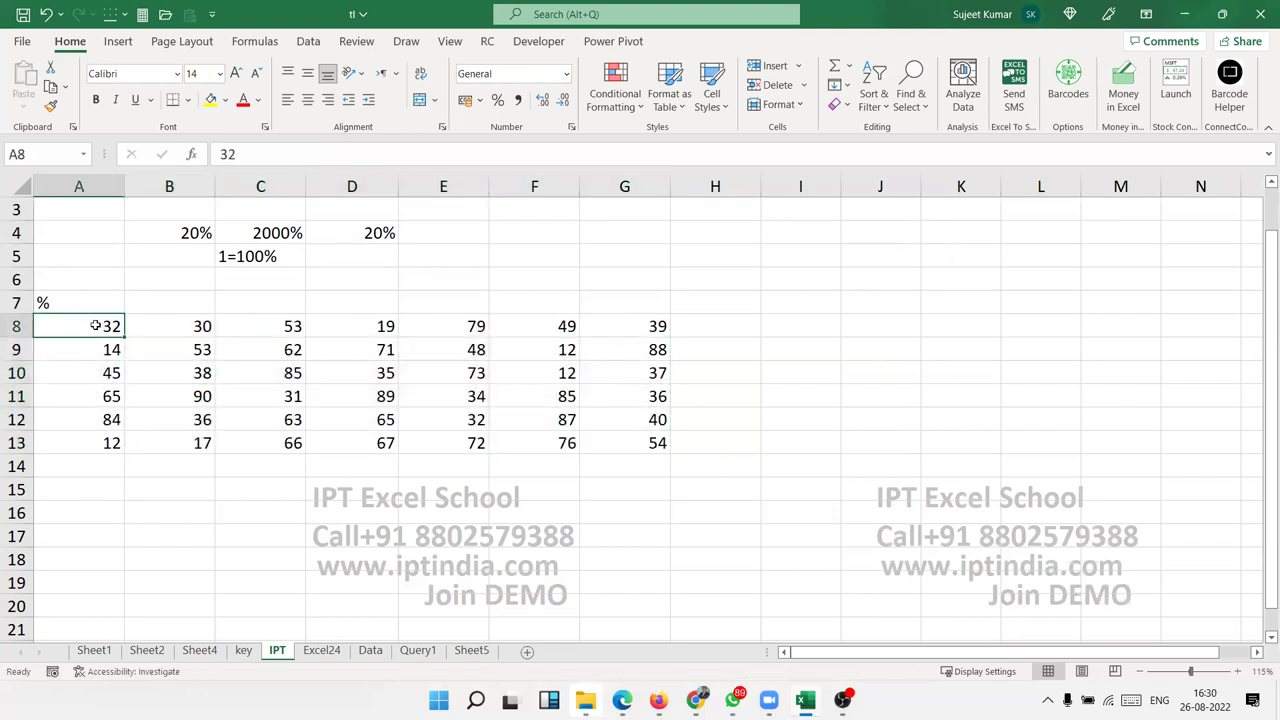
click(185, 331)
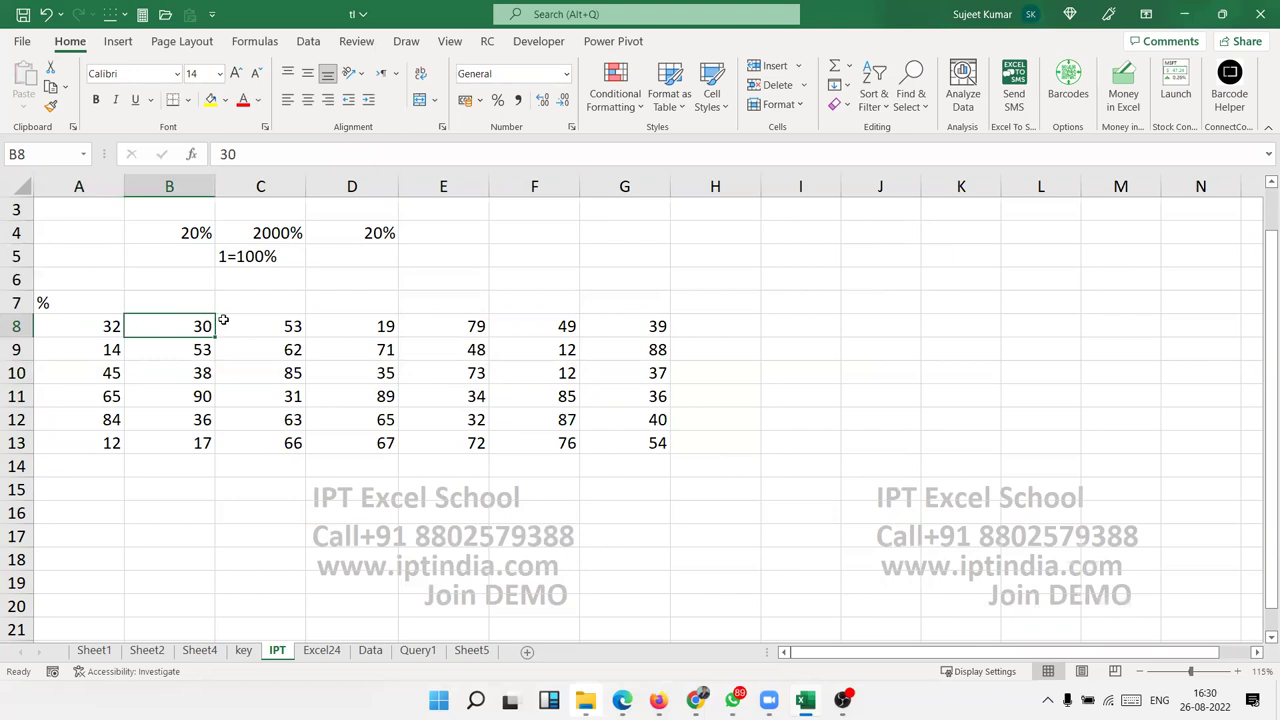
click(255, 337)
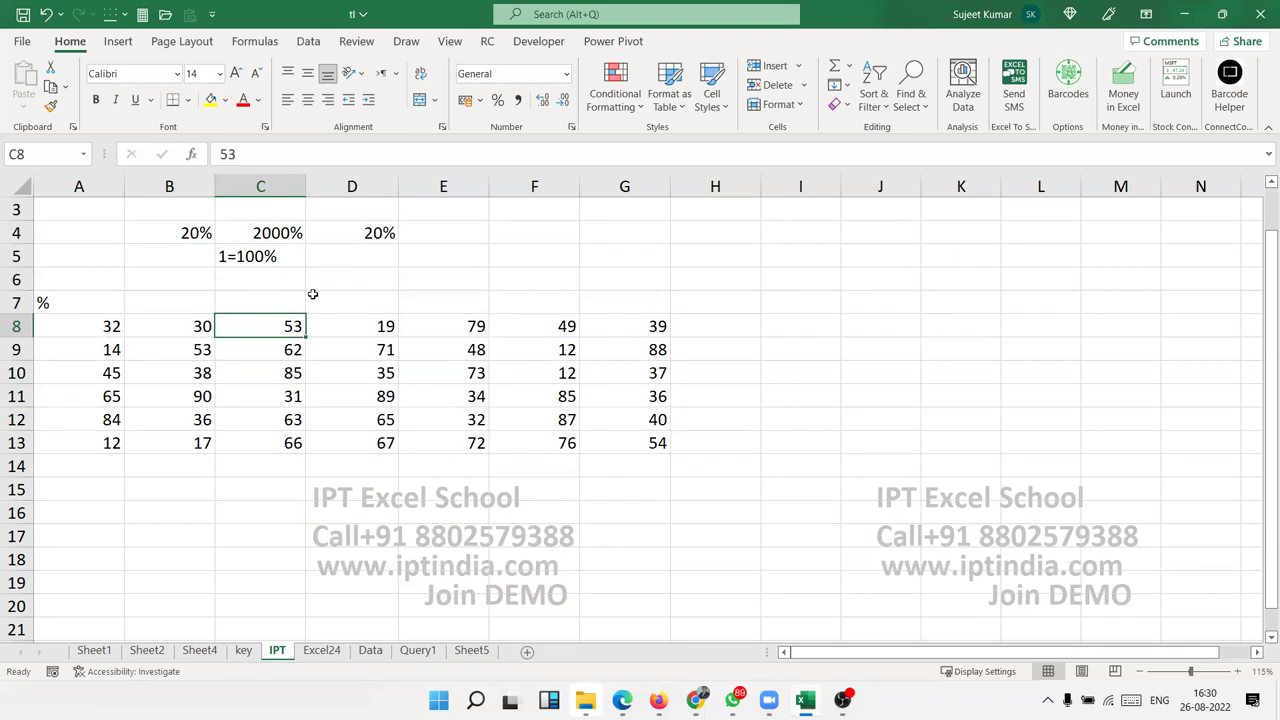
click(432, 271)
text(500)
key(Tab)
text(32)
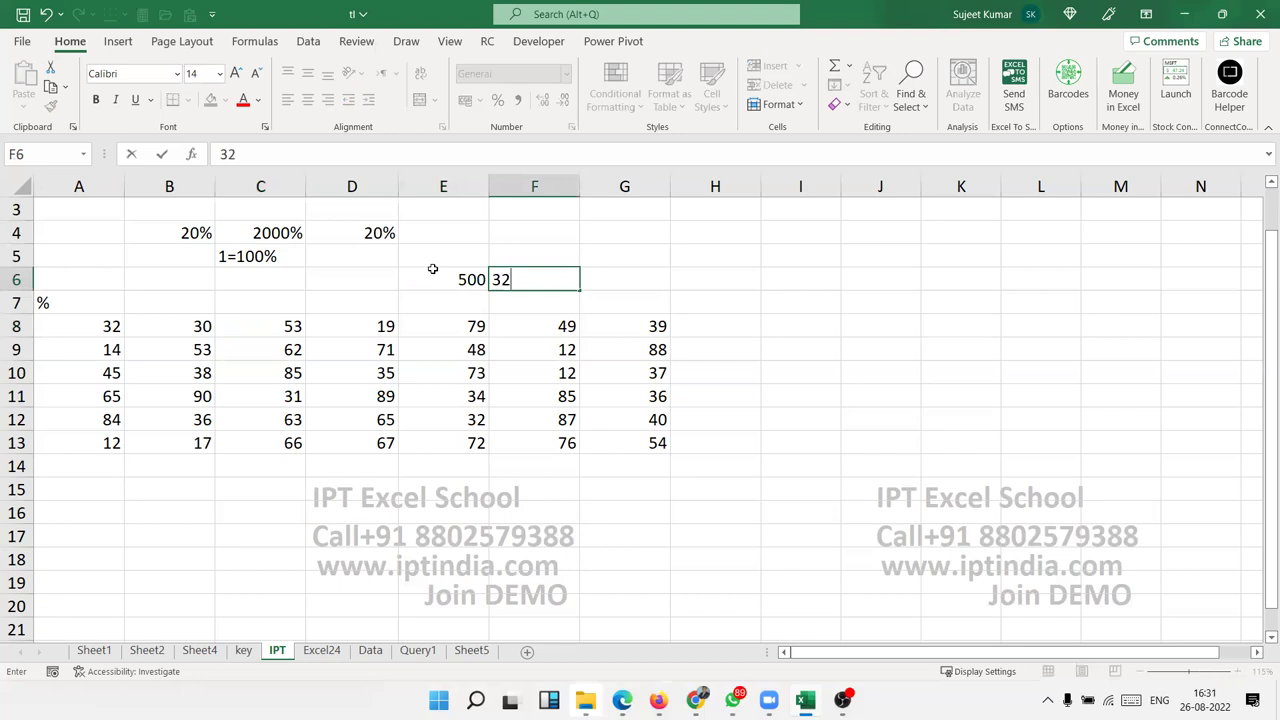
text(%)
key(Return)
Enter =E6*F6 in G6, giving 160
key(Up)
key(Right)
text(=)
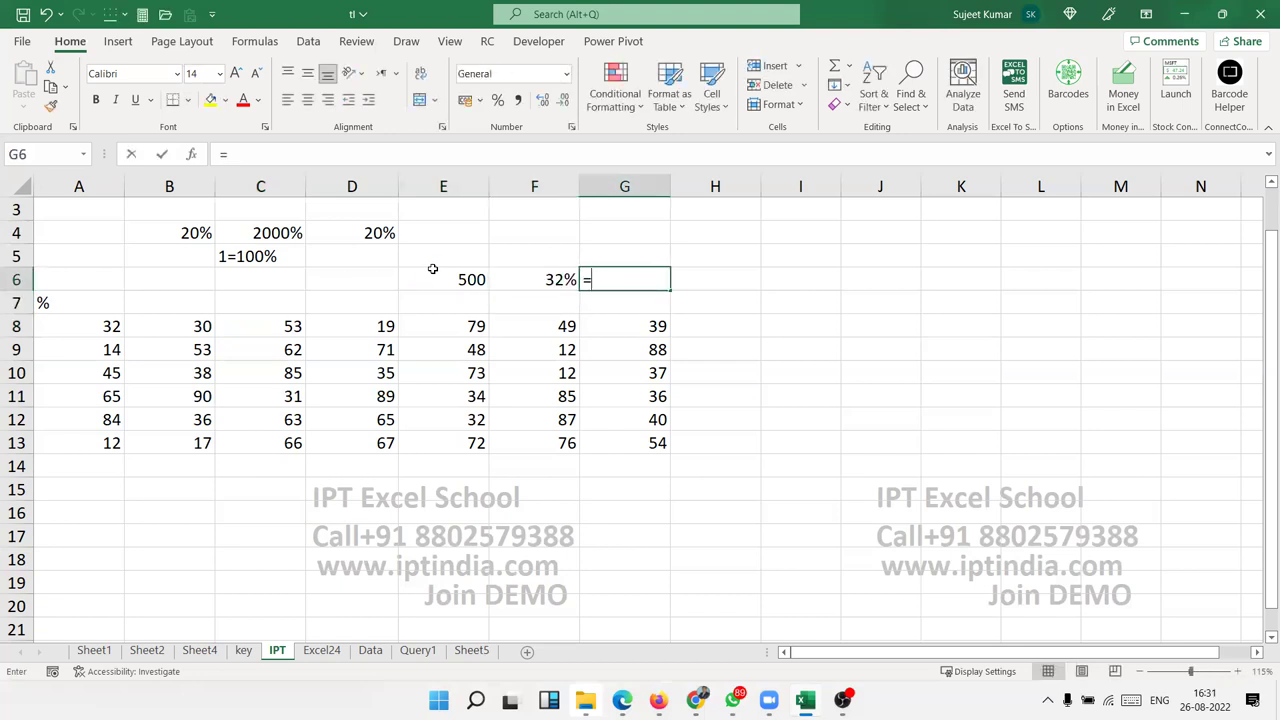
key(Left)
key(Left)
text(*)
key(Left)
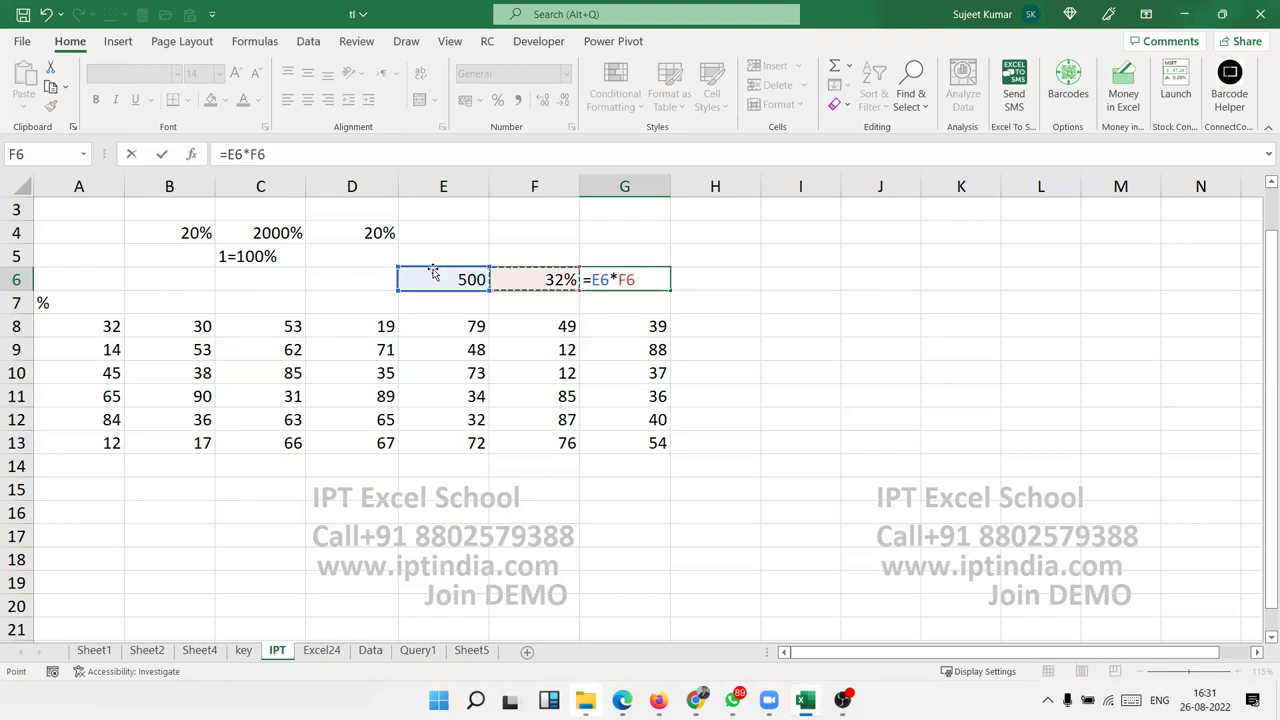
key(Return)
key(Left)
Enter 32 in F7 and a formula multiplying E6 by F7 in G7
text(32)
key(Return)
key(Up)
key(Right)
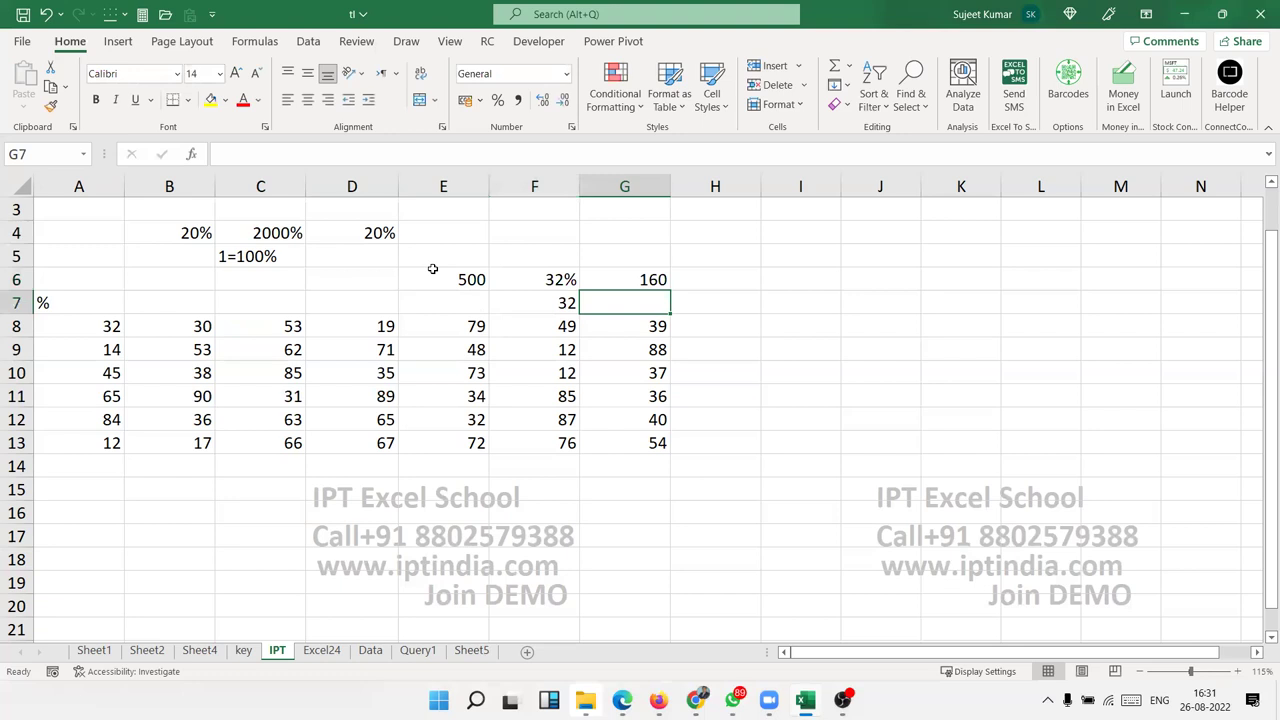
text(=)
key(Left)
key(Left)
key(Up)
text(*)
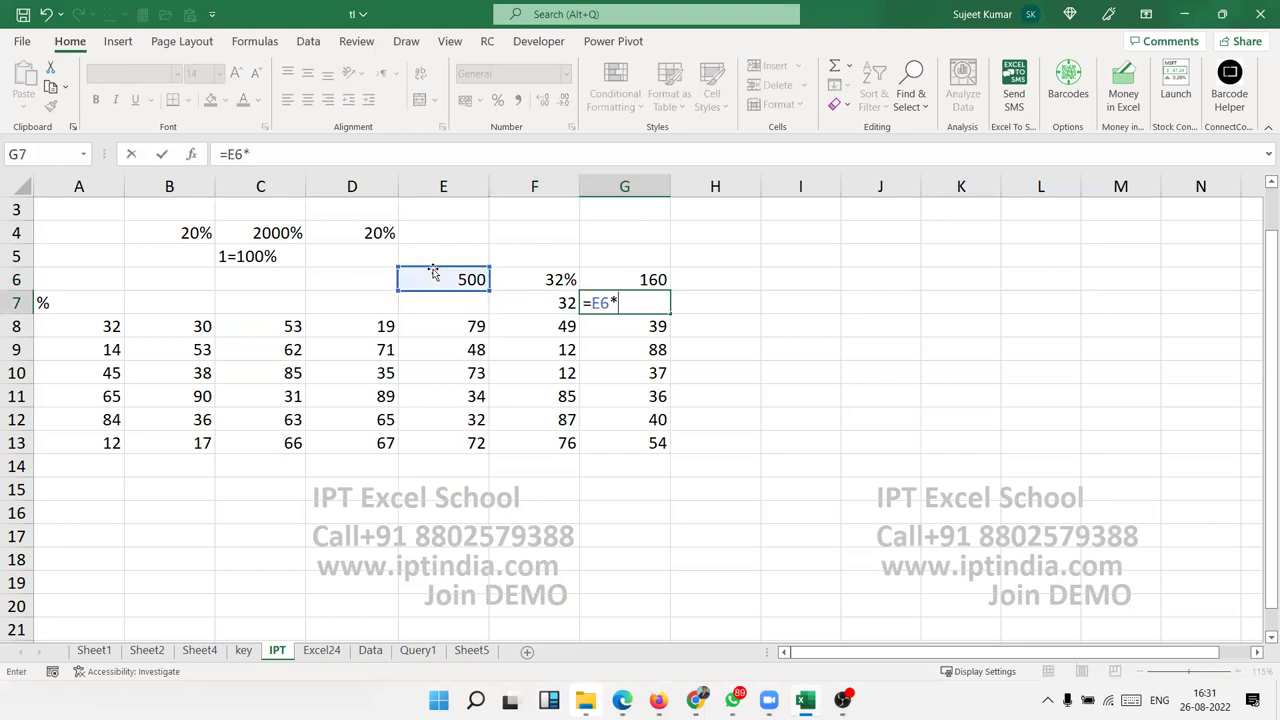
key(Left)
key(Return)
Add /100 to G7's formula so =E6*F7/100 also returns 160
key(Up)
key(F2)
text(/100)
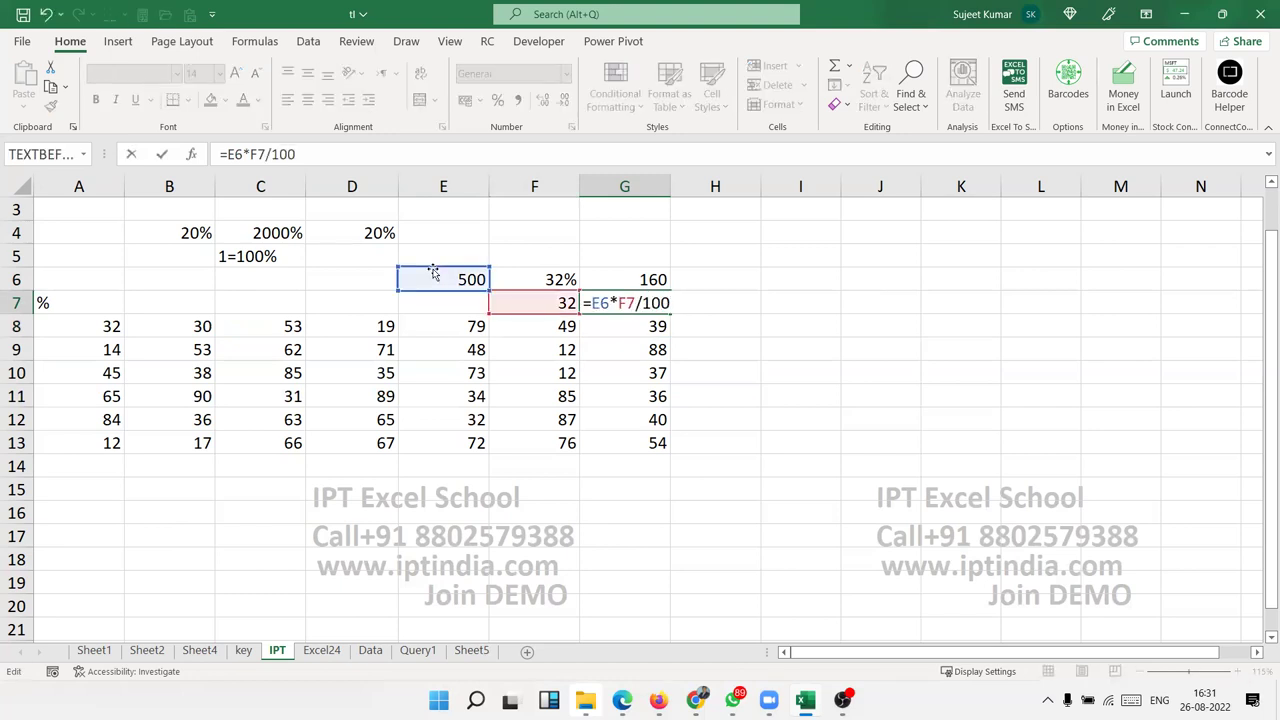
key(Return)
key(Up)
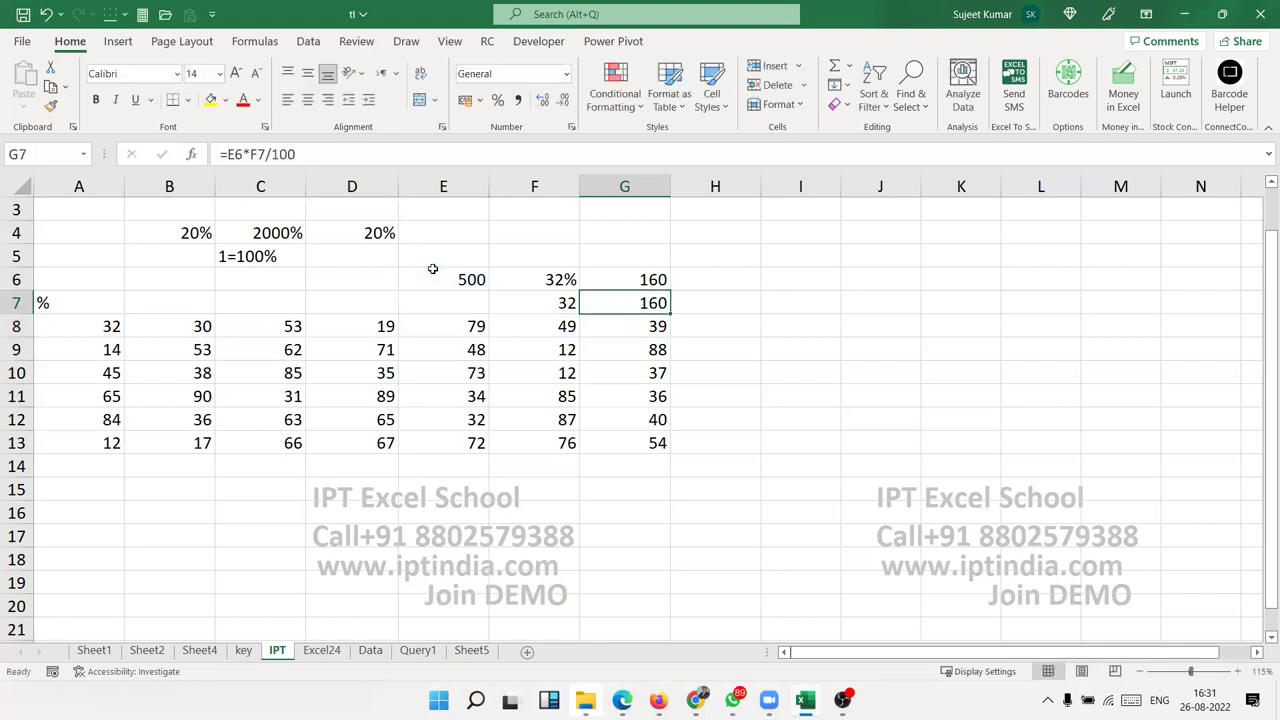
mouse_move(100, 330)
mouse_down()
mouse_move(690, 415)
mouse_move(650, 440)
mouse_up()
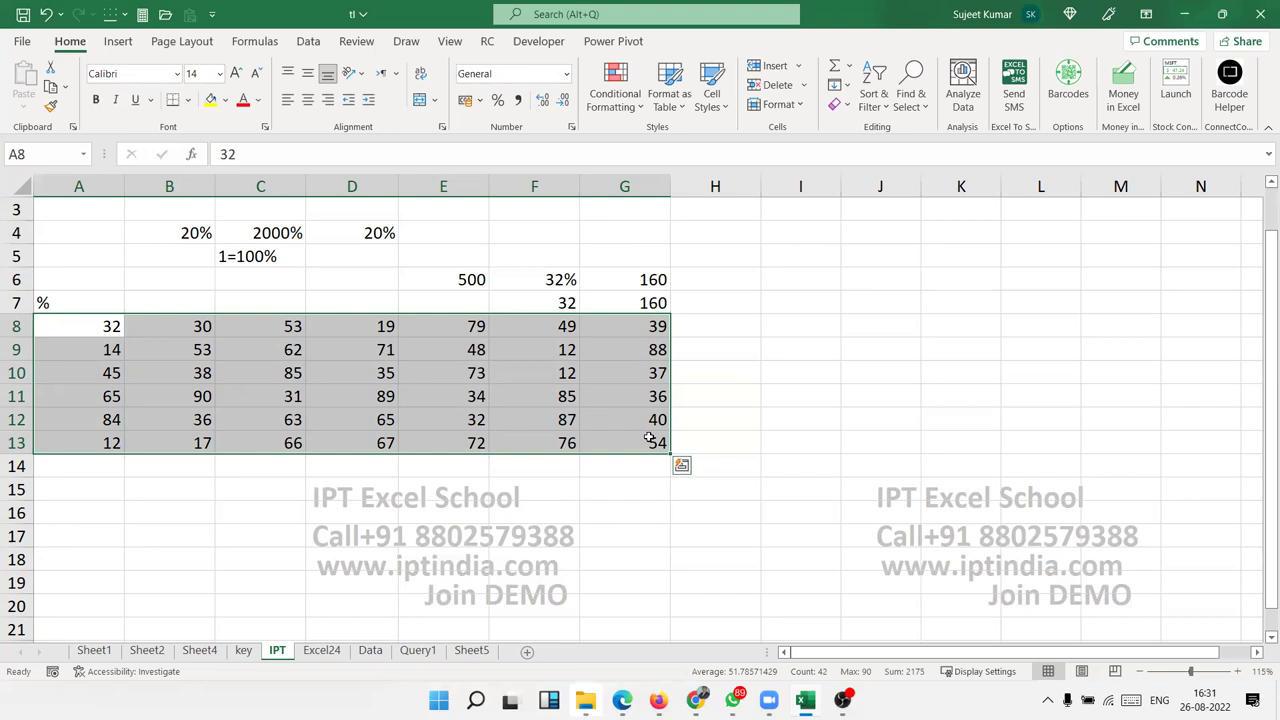
key(Return)
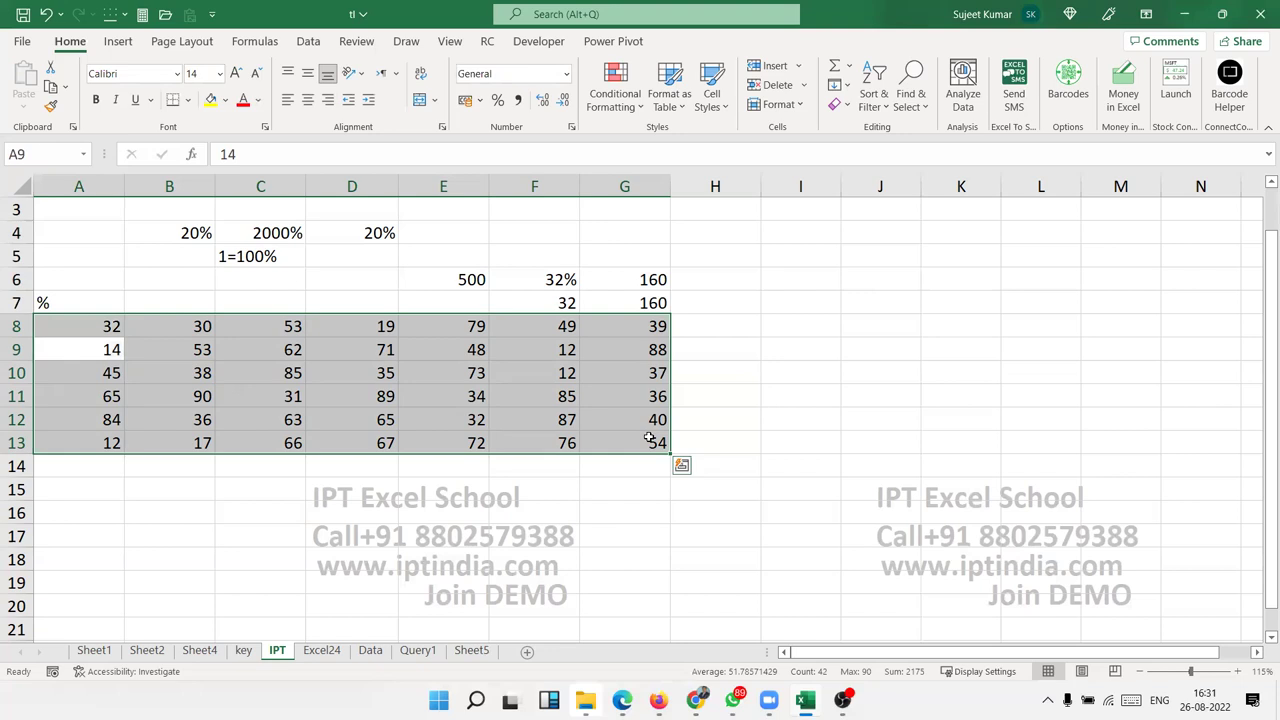
key(Up)
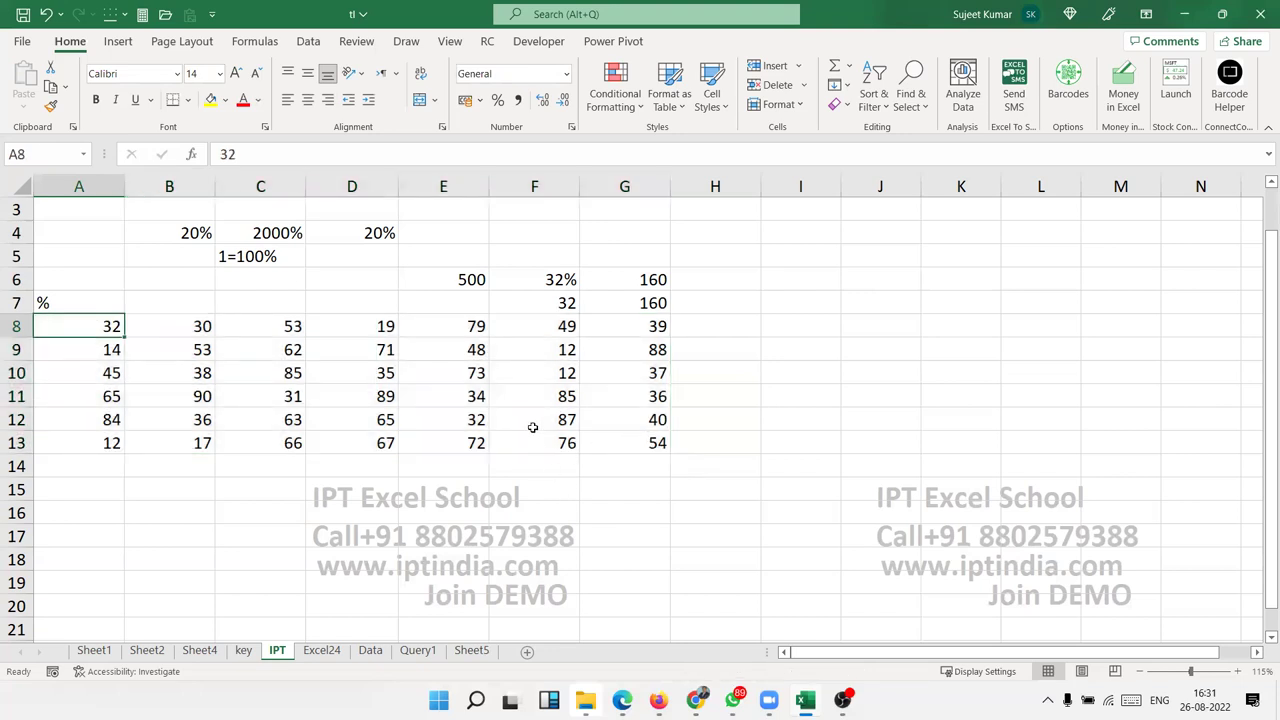
click(298, 157)
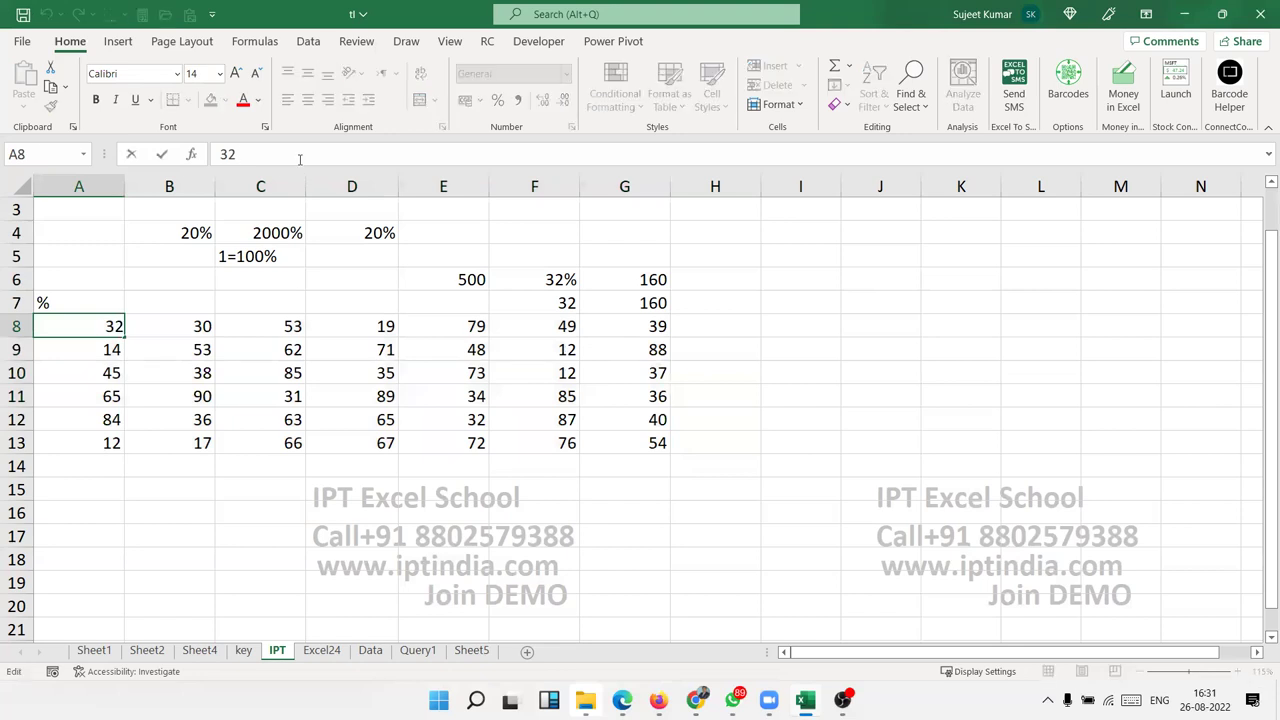
text(%)
key(Return)
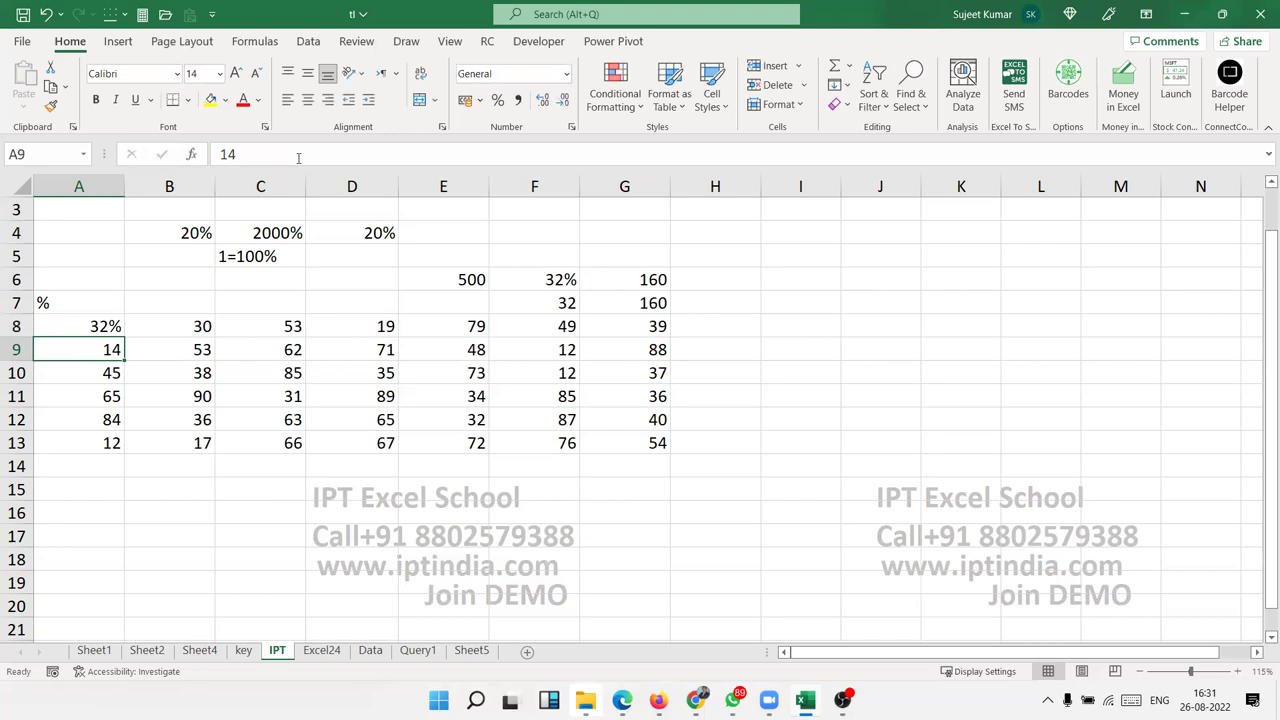
key(ctrl+z)
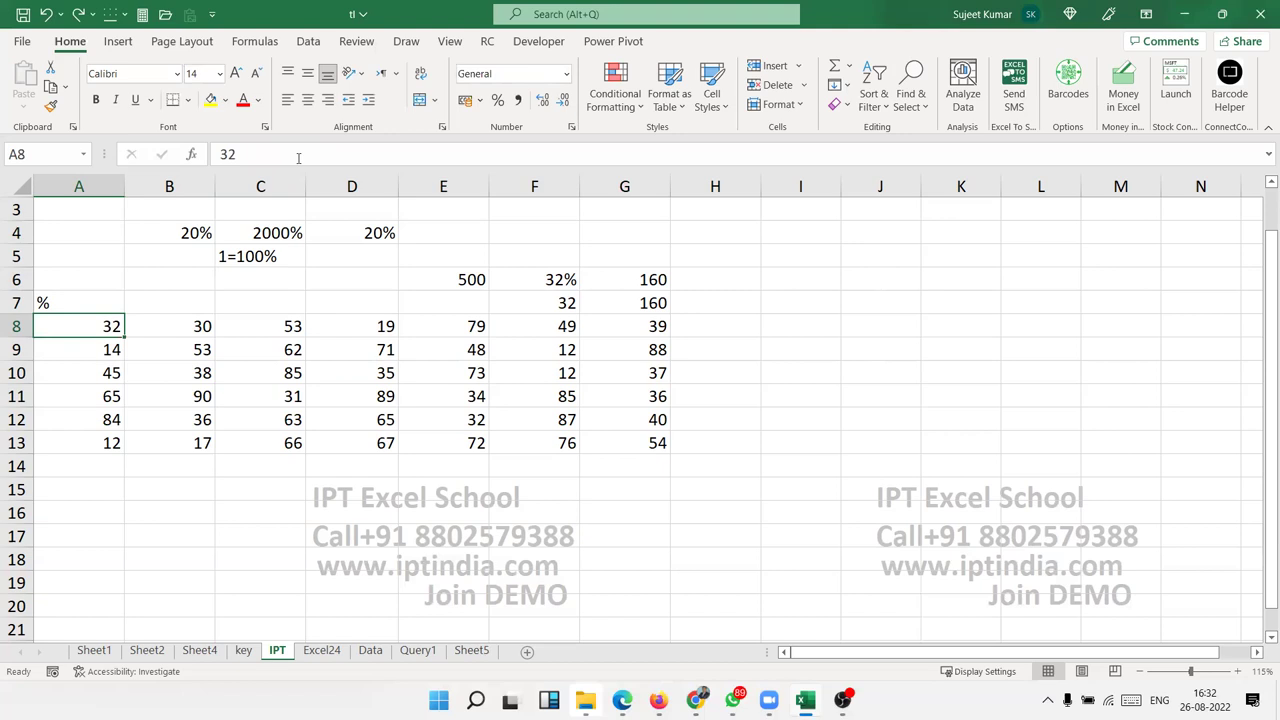
text(0.32)
key(Return)
key(Up)
click(497, 100)
key(ctrl+z)
key(ctrl+z)
Enter 30 in L4
click(800, 327)
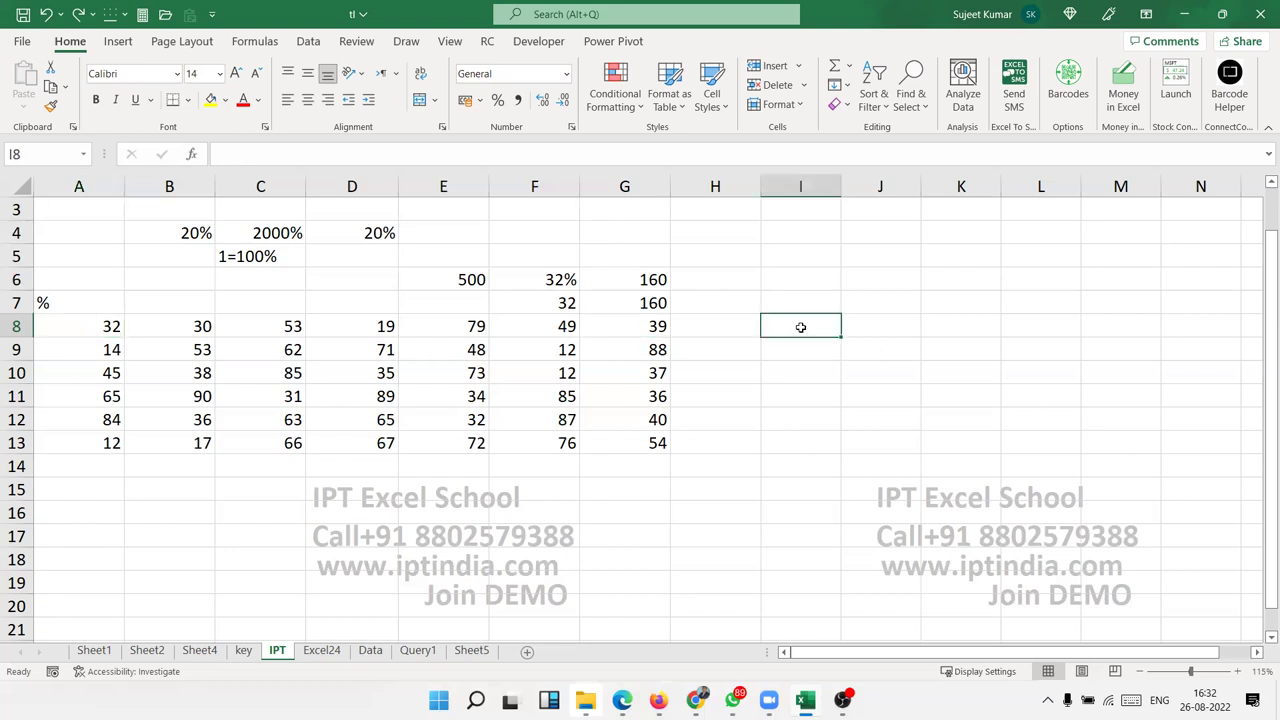
click(792, 235)
text(30)
key(Right)
key(Right)
key(Left)
key(Left)
key(Right)
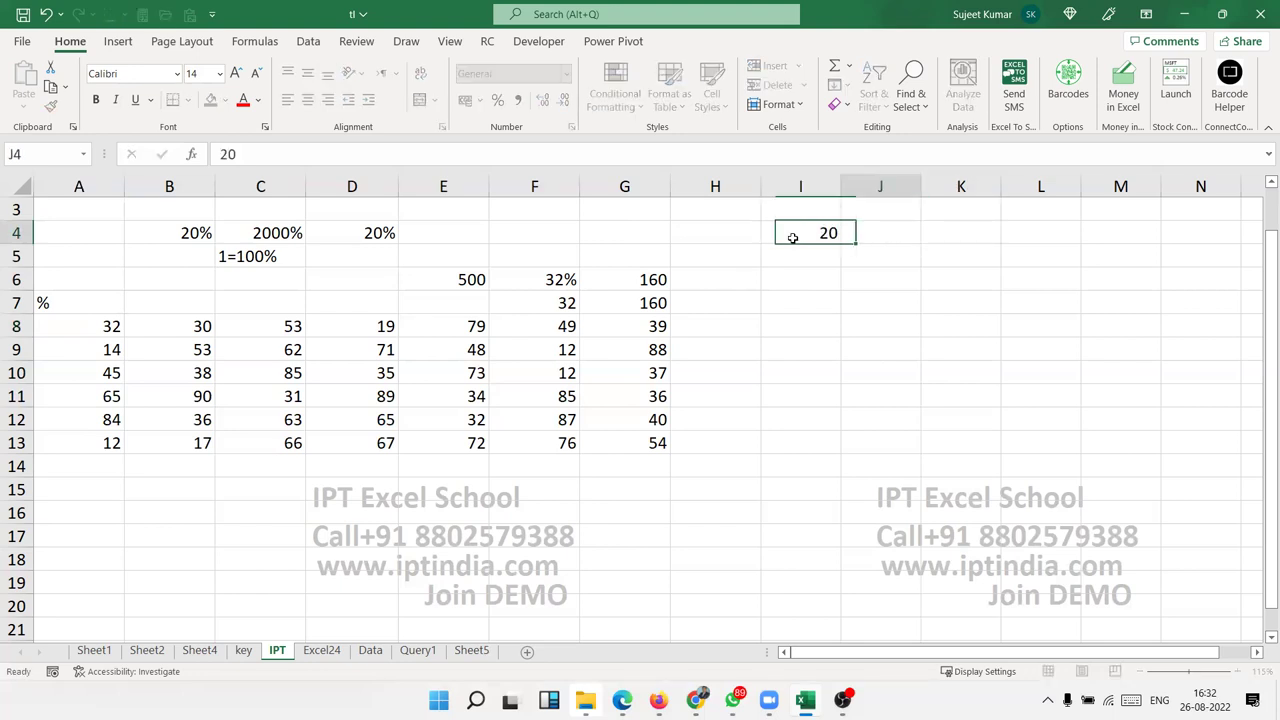
key(Right)
key(Right)
text(30)
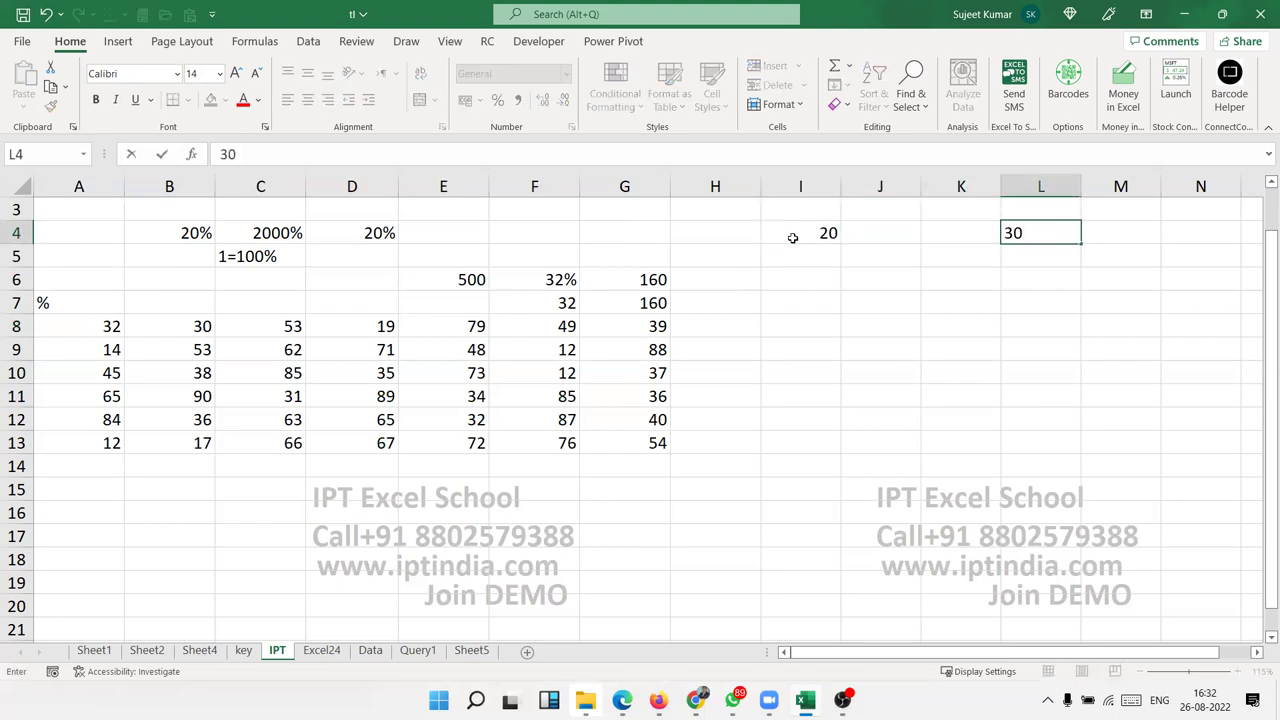
key(Return)
Copy the 20 in I4 and Paste Special Multiply into L4, making 600
click(793, 237)
key(ctrl+c)
right_click(1035, 231)
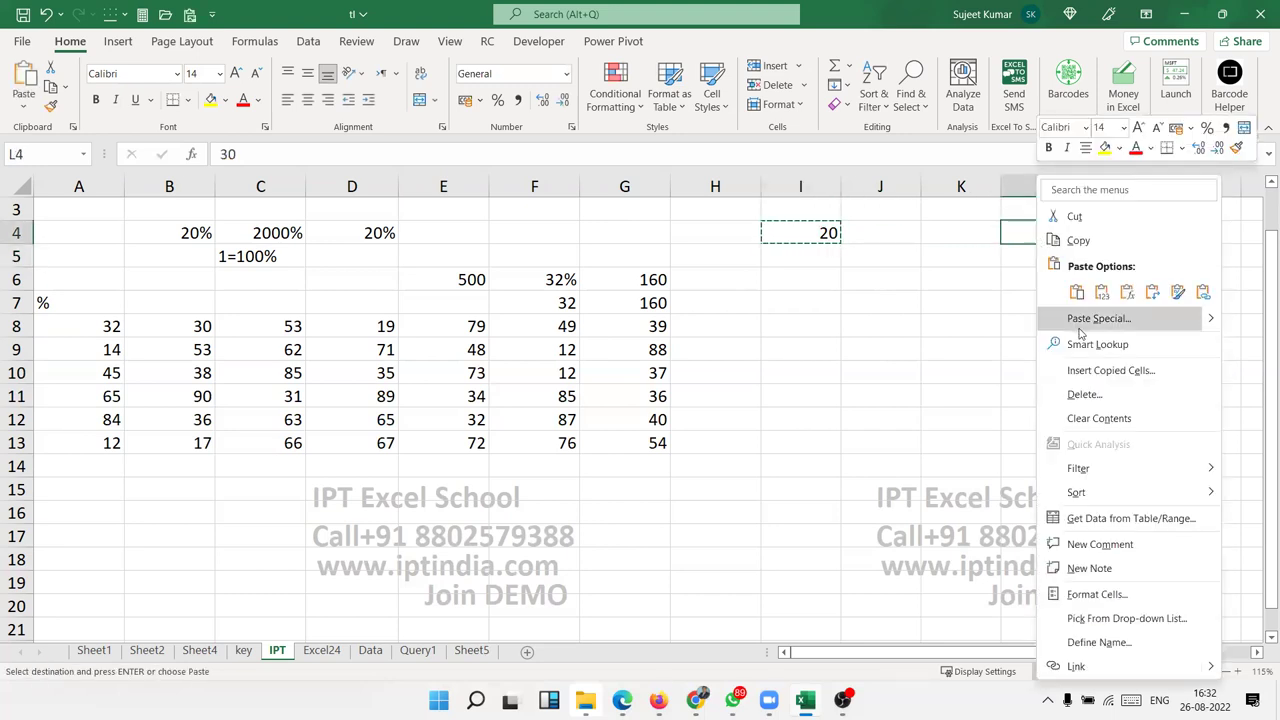
click(1080, 318)
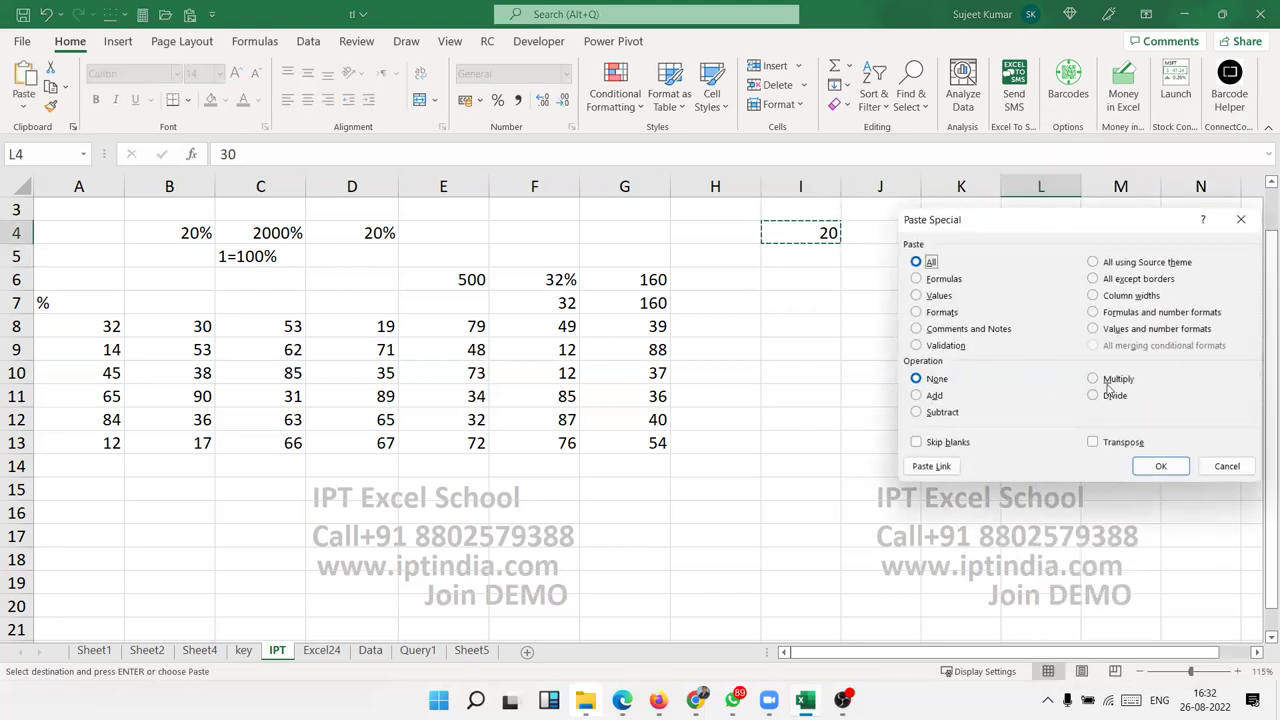
click(1112, 379)
click(1160, 465)
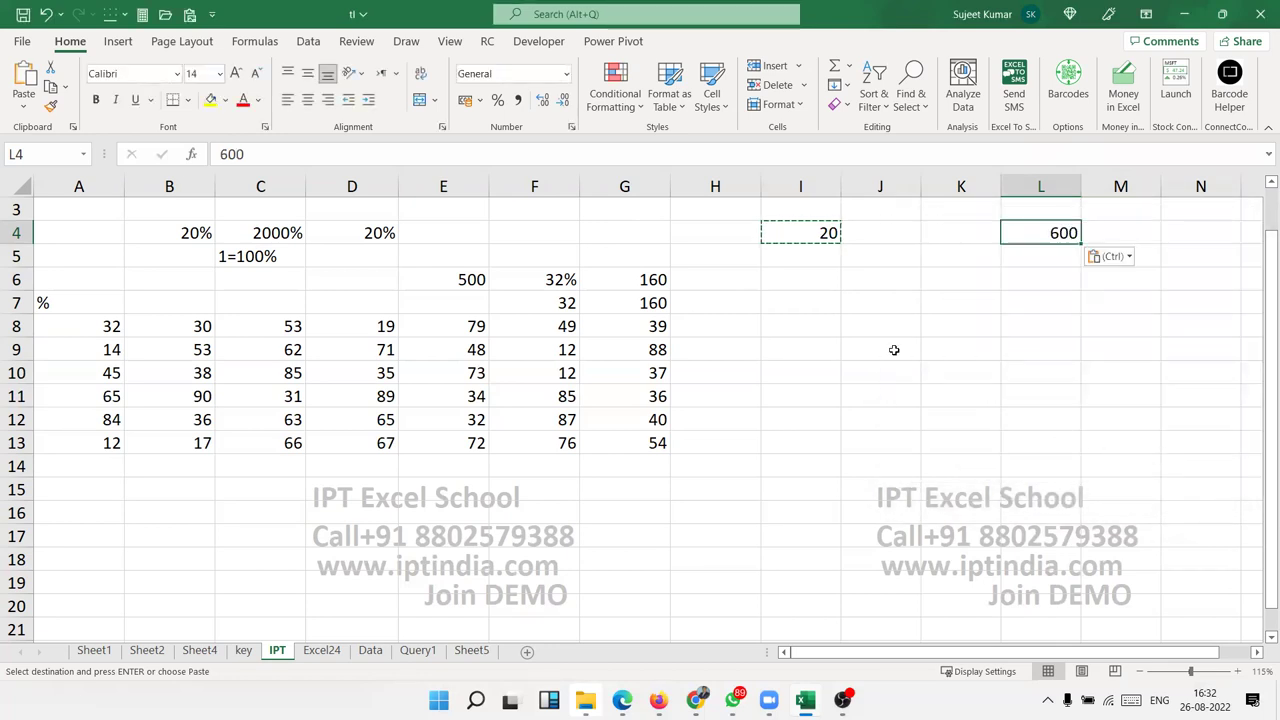
Enter 100 in J9 and copy it
click(893, 350)
key(Escape)
text(100)
key(ctrl+Return)
key(ctrl+c)
Paste Special Divide A8:G13 by the copied 100 and apply Percent Style, e.g. 32%
mouse_move(103, 326)
mouse_down()
mouse_move(580, 405)
mouse_move(628, 440)
mouse_up()
right_click(609, 413)
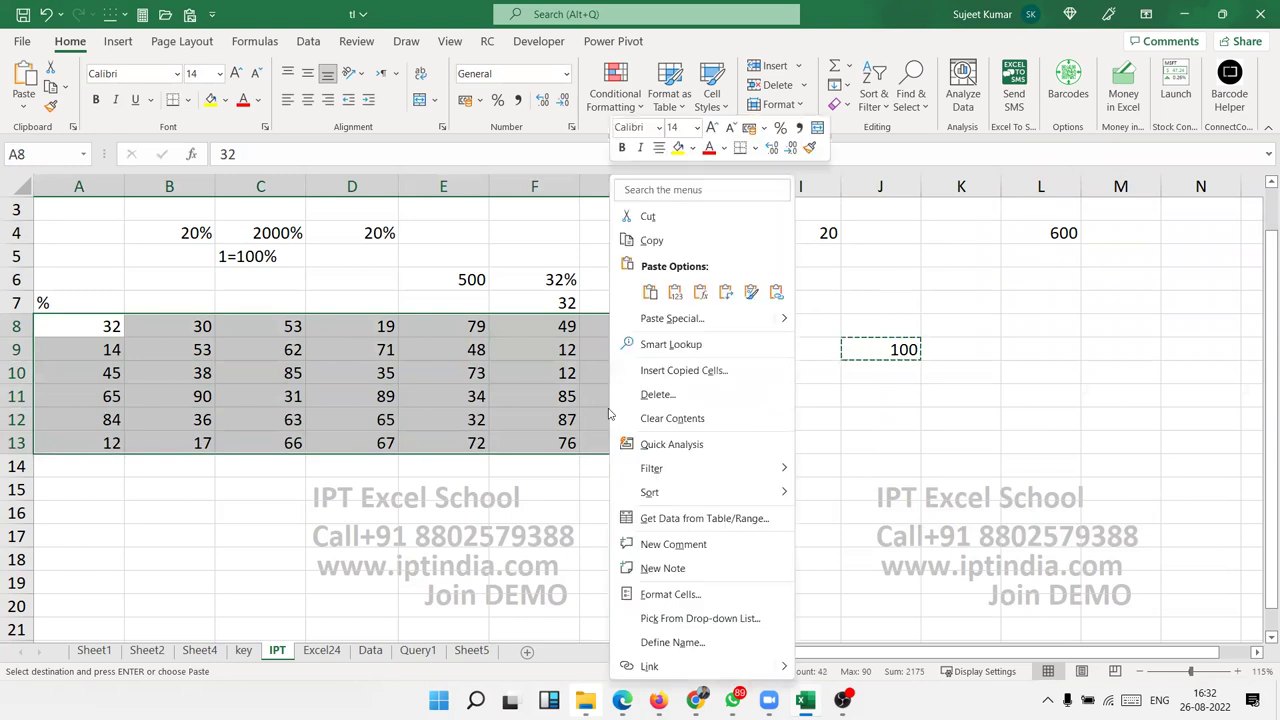
click(695, 318)
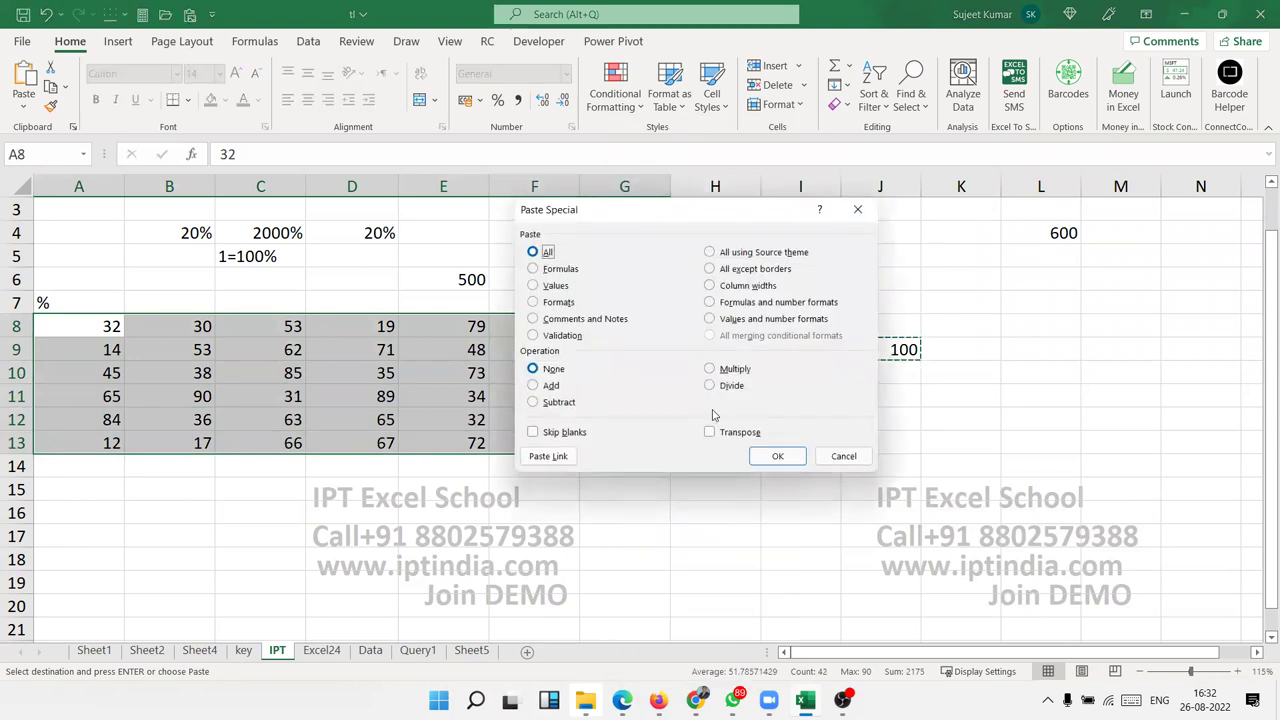
click(726, 388)
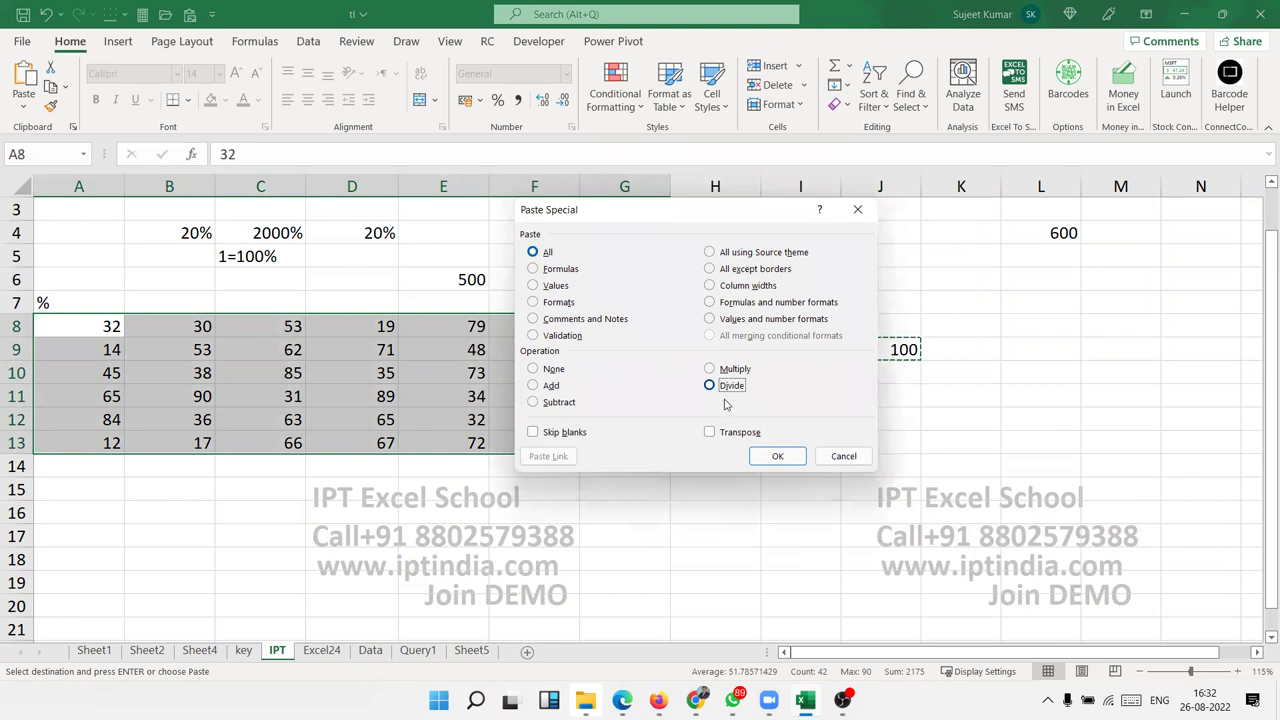
click(780, 452)
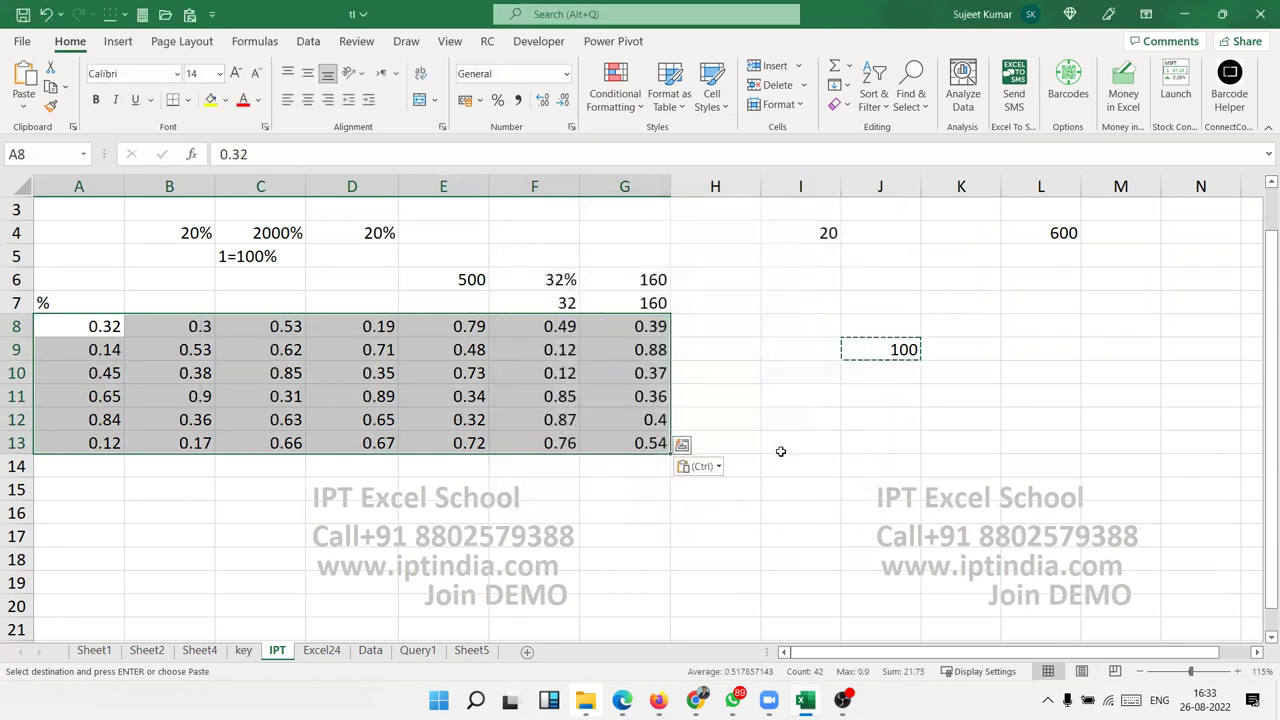
click(498, 100)
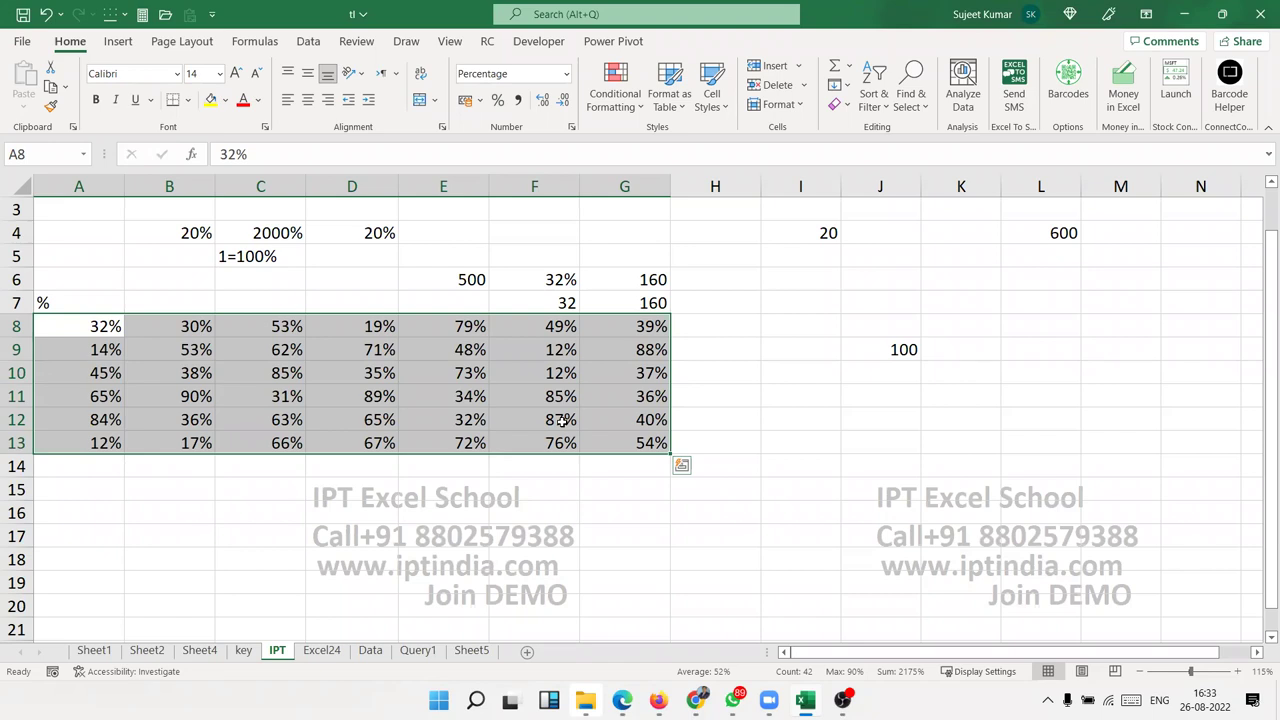
drag(789, 211, 1074, 226)
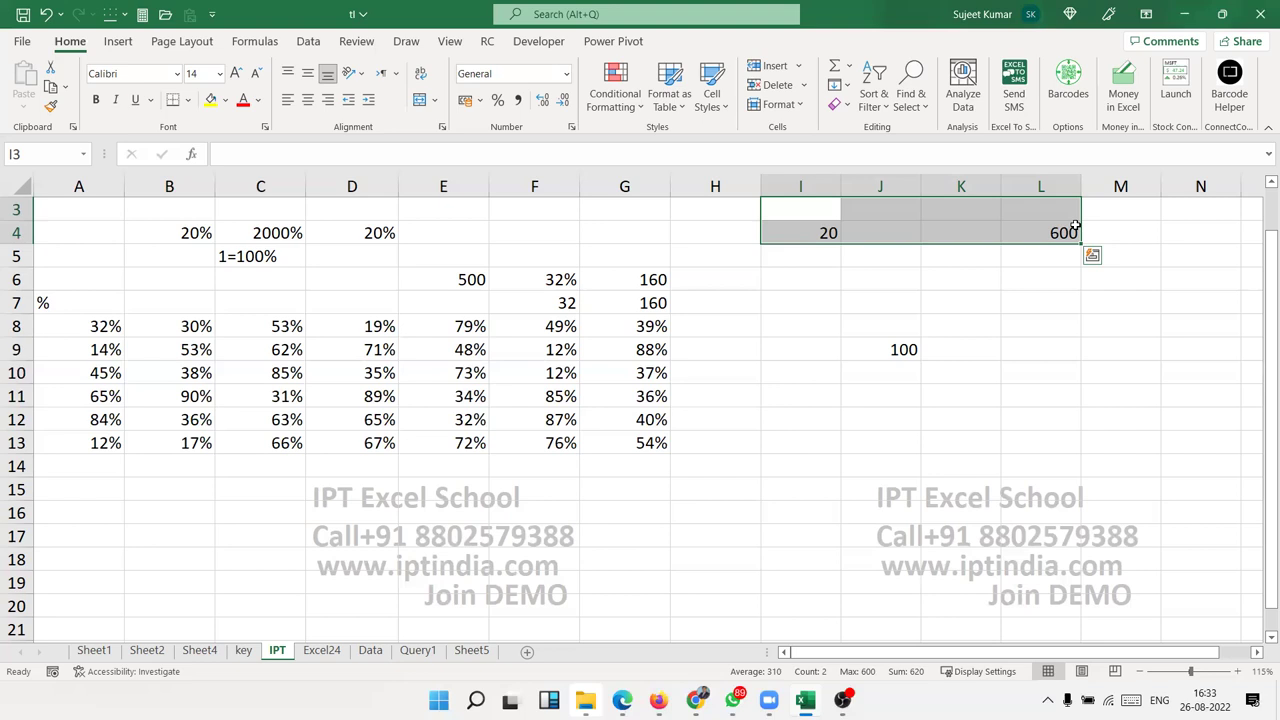
Select the range A4:G13, then cells H9 to J9
click(172, 237)
drag(82, 232, 624, 436)
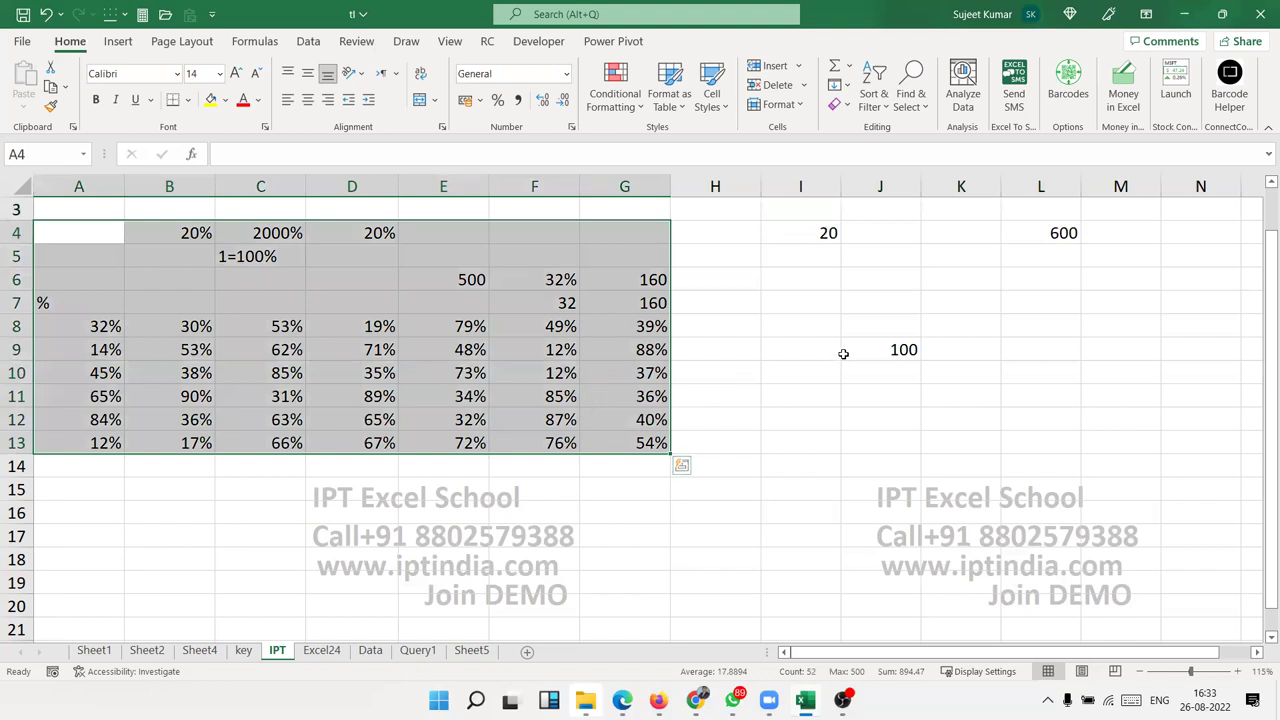
drag(843, 354, 683, 341)
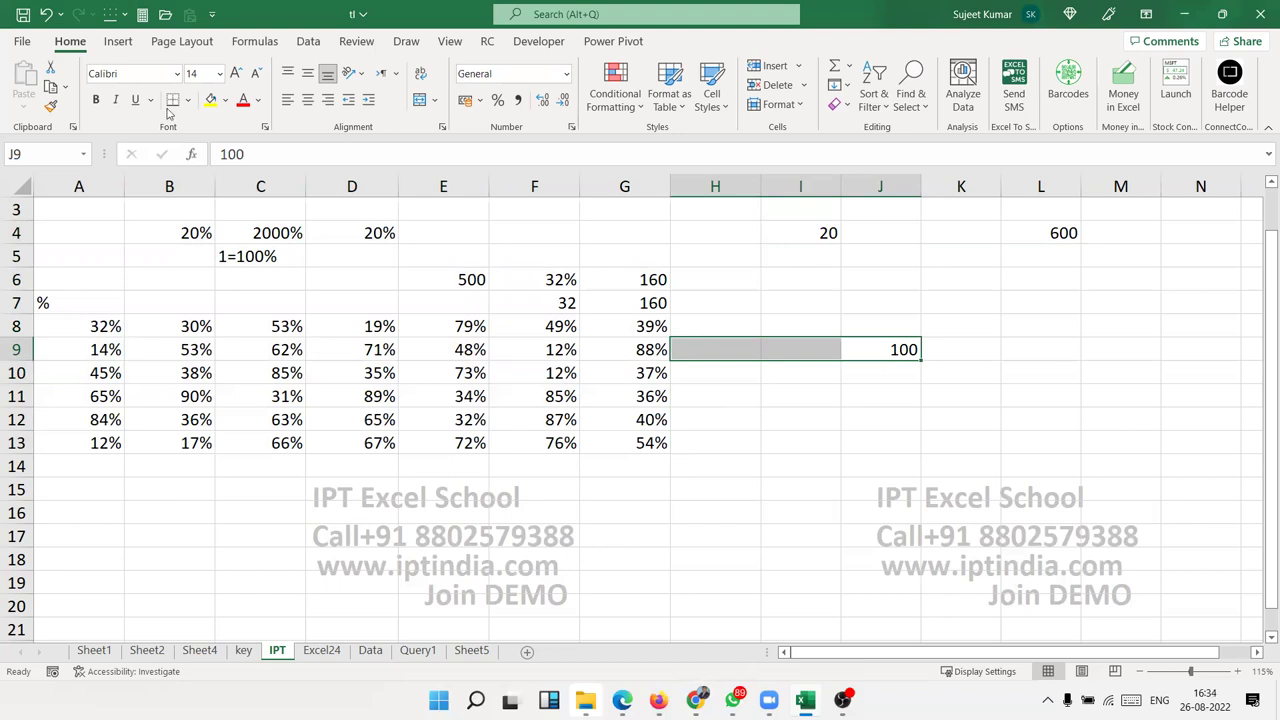
Step through Insert, Page Layout, Formulas and Data to the Review tab, selecting D11
click(118, 41)
click(182, 43)
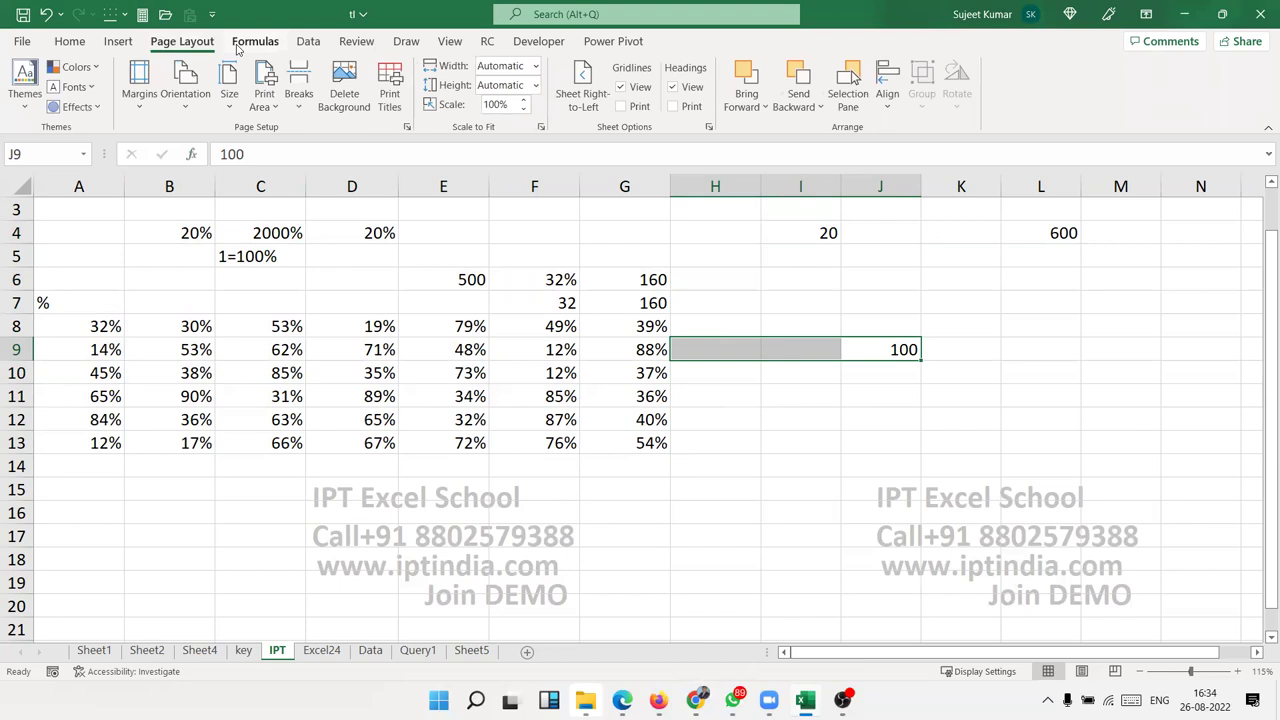
click(255, 41)
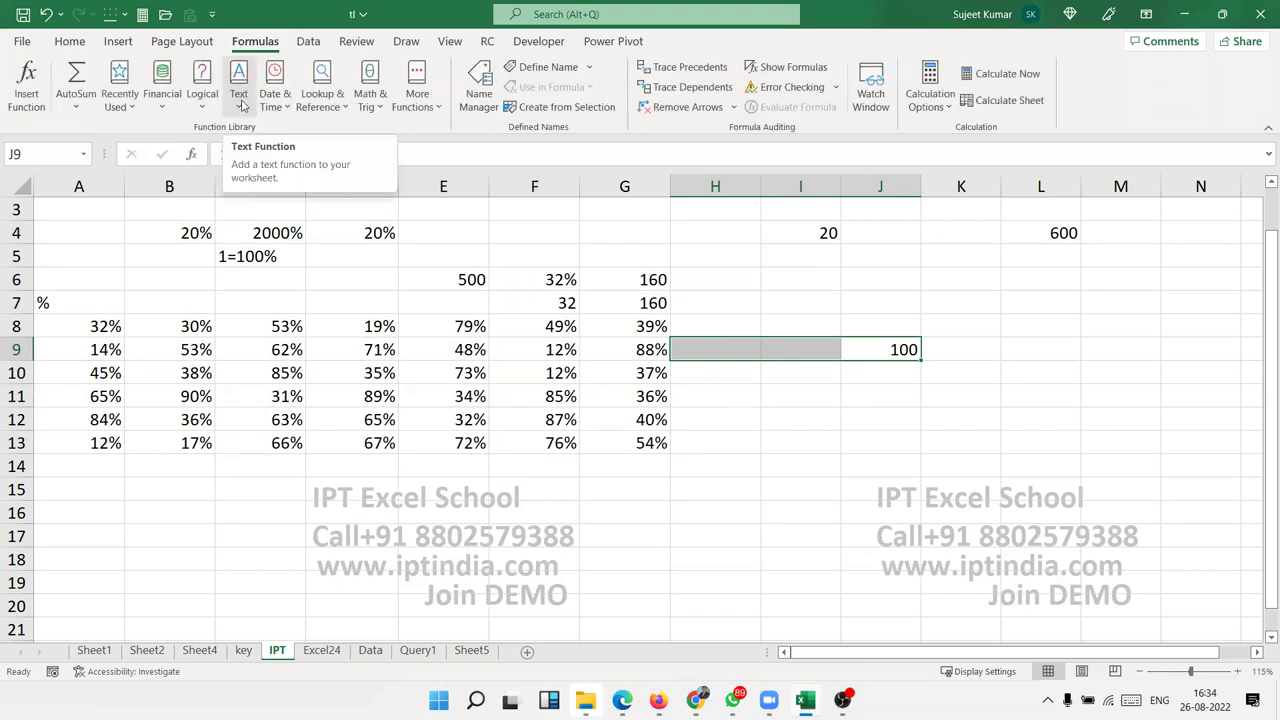
click(314, 44)
click(354, 43)
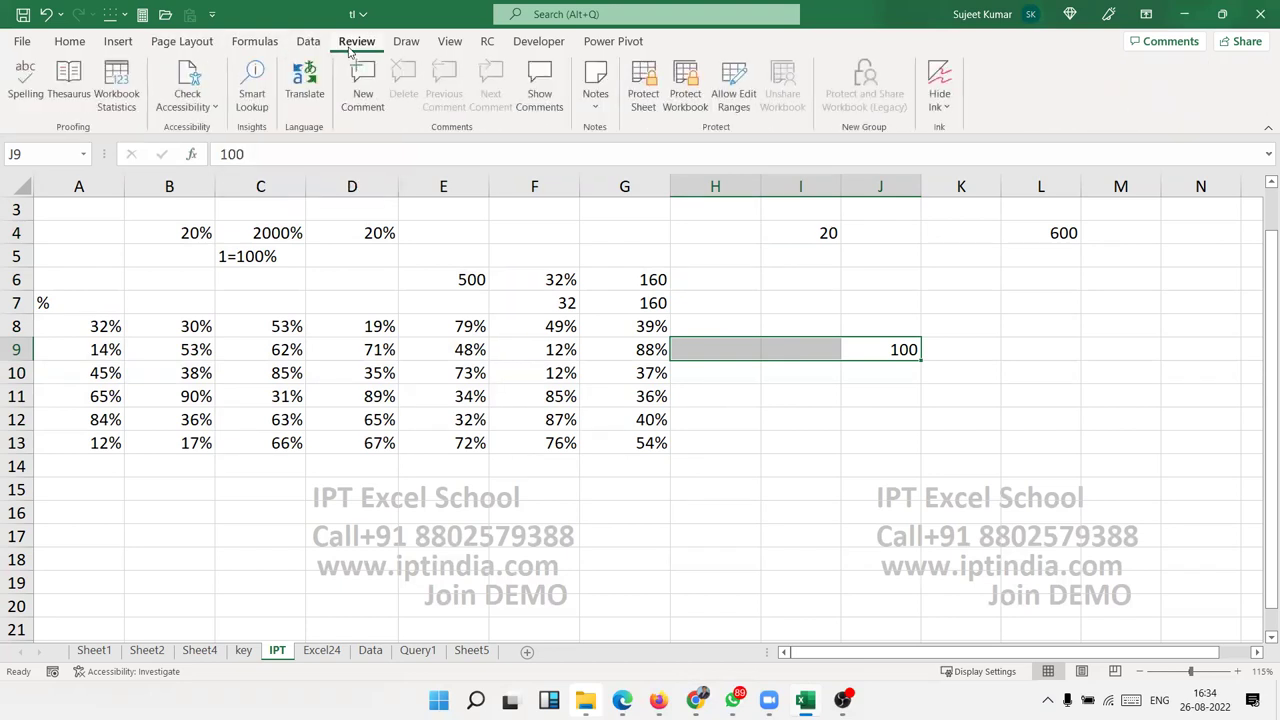
click(340, 397)
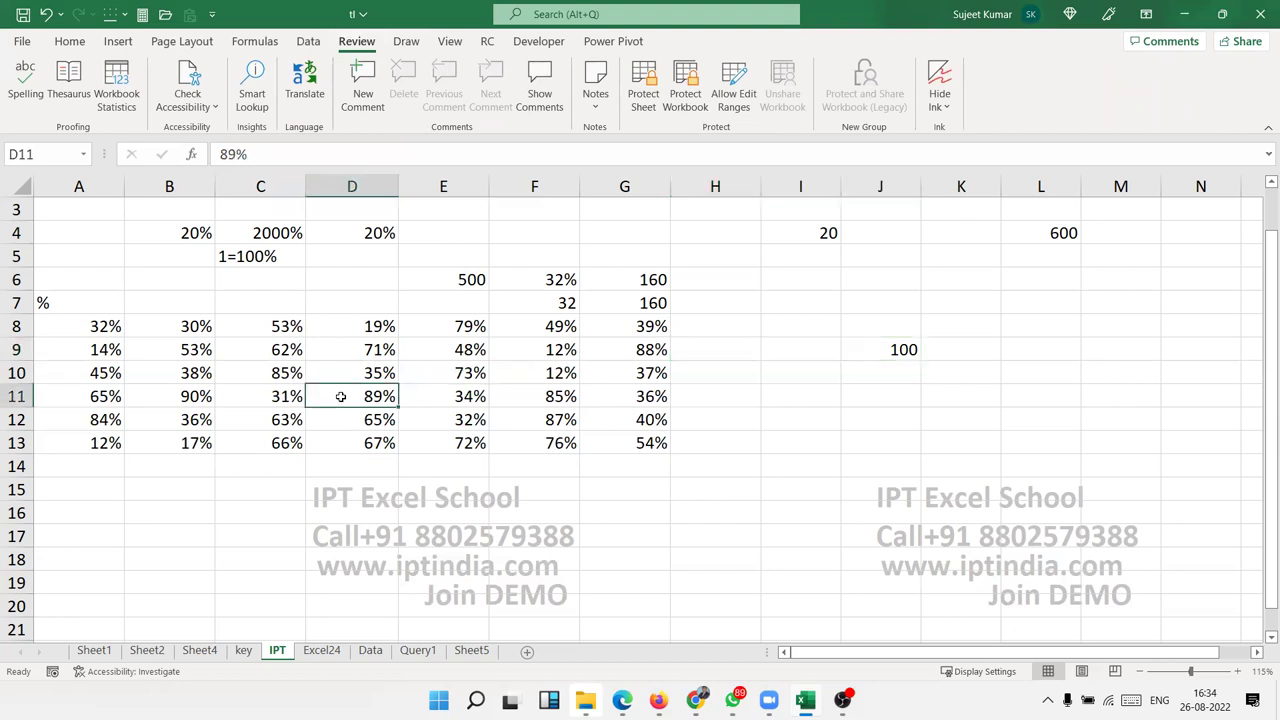
Enter 2003% in I12, revert it to General format, then clear the cell
click(766, 414)
text(2003%)
key(Tab)
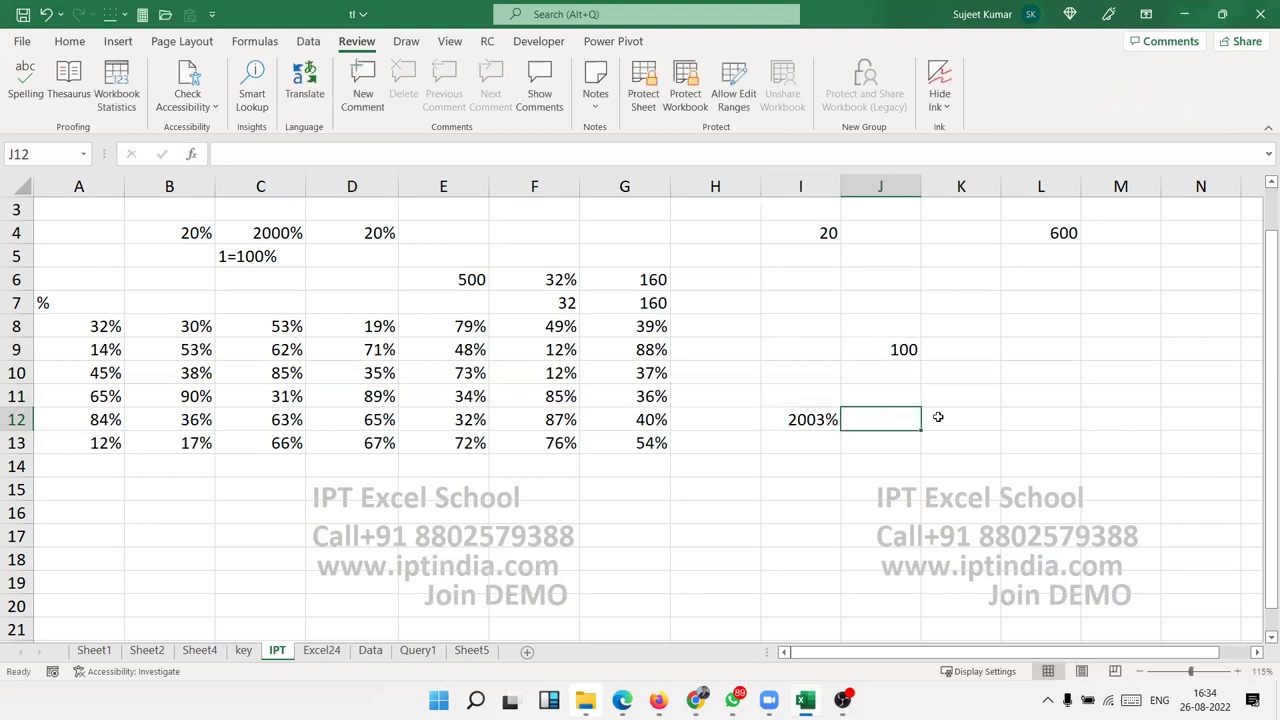
key(Left)
key(ctrl+shift+grave)
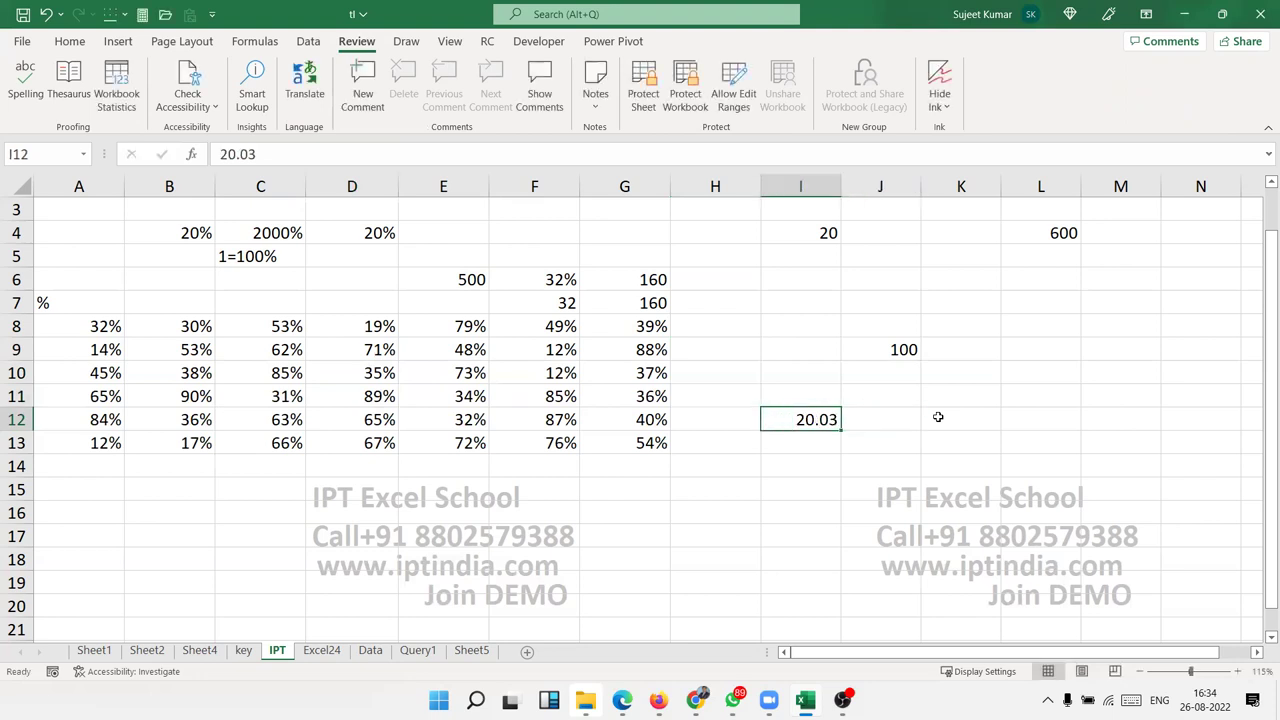
key(Delete)
Select I9:I18, enter 2003 in I10 (shown as 2,003.00), and start typing >1 in I11
key(Down)
key(Down)
key(Up)
key(Up)
key(Up)
key(Up)
key(Up)
key(shift+Down)
key(shift+Down)
key(shift+Down)
key(shift+Down)
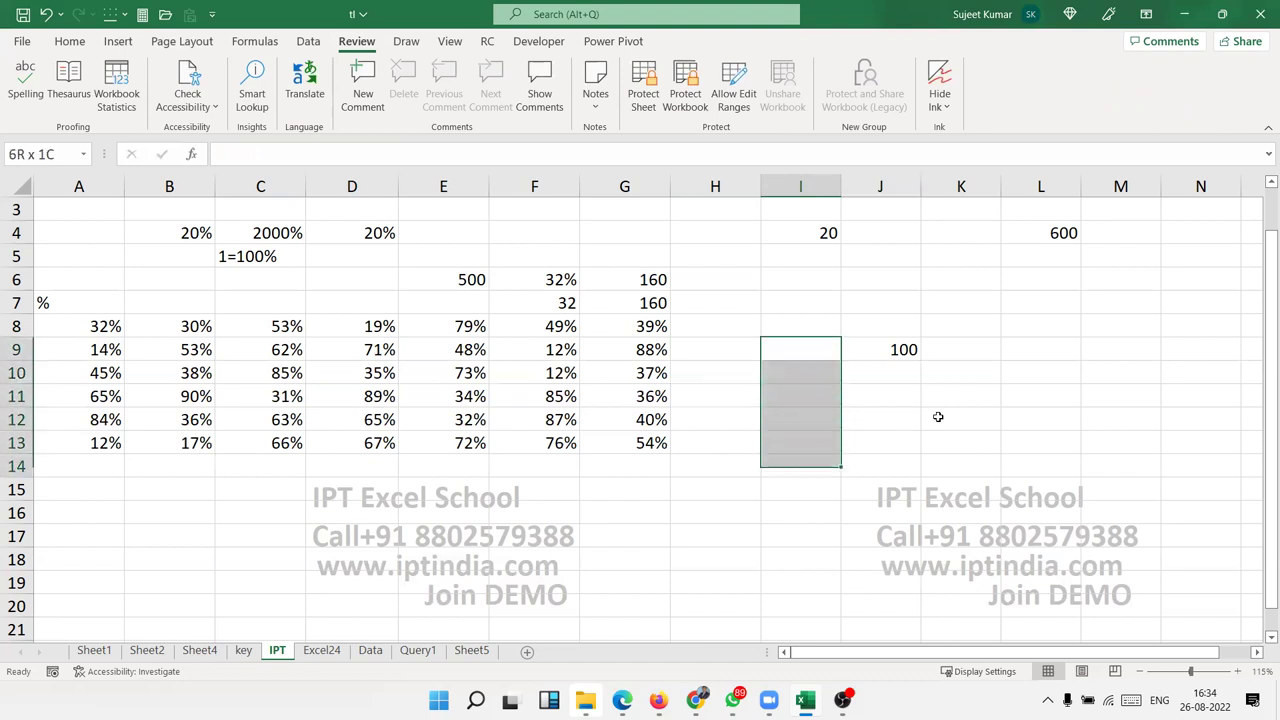
key(shift+Down)
key(shift+Down)
key(shift+Down)
key(shift+Down)
key(shift+Down)
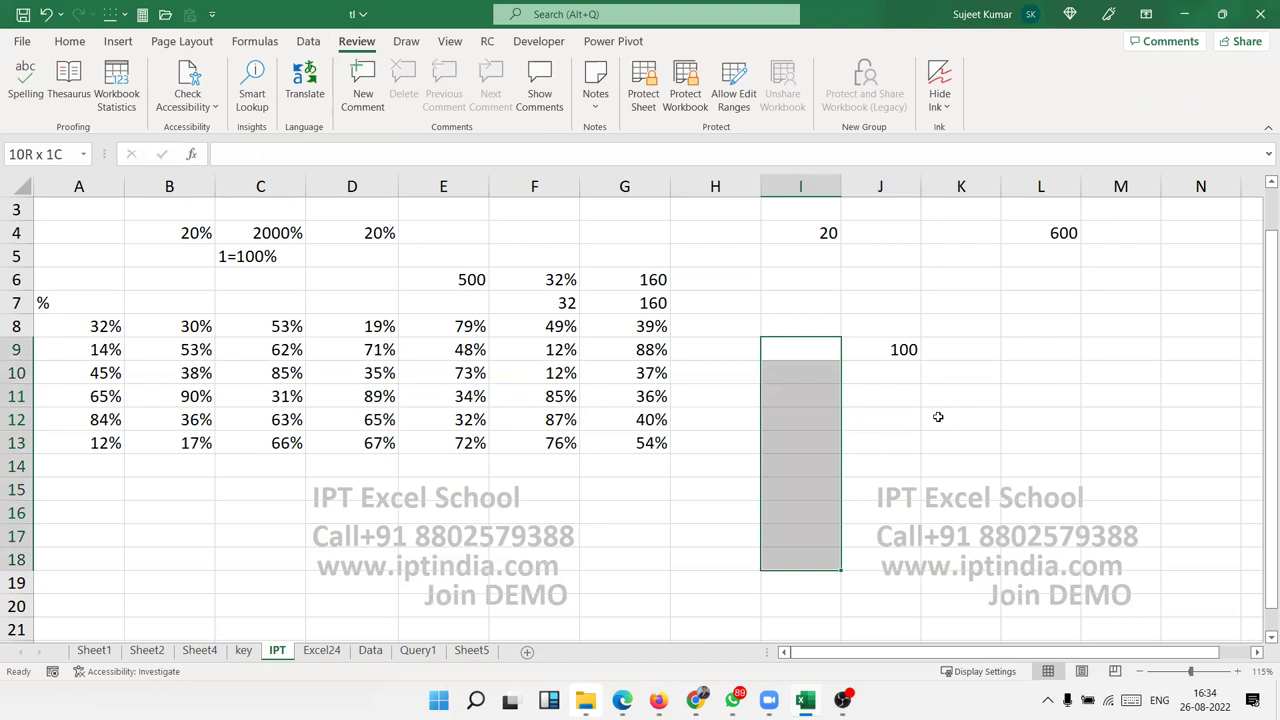
key(Down)
text(2)
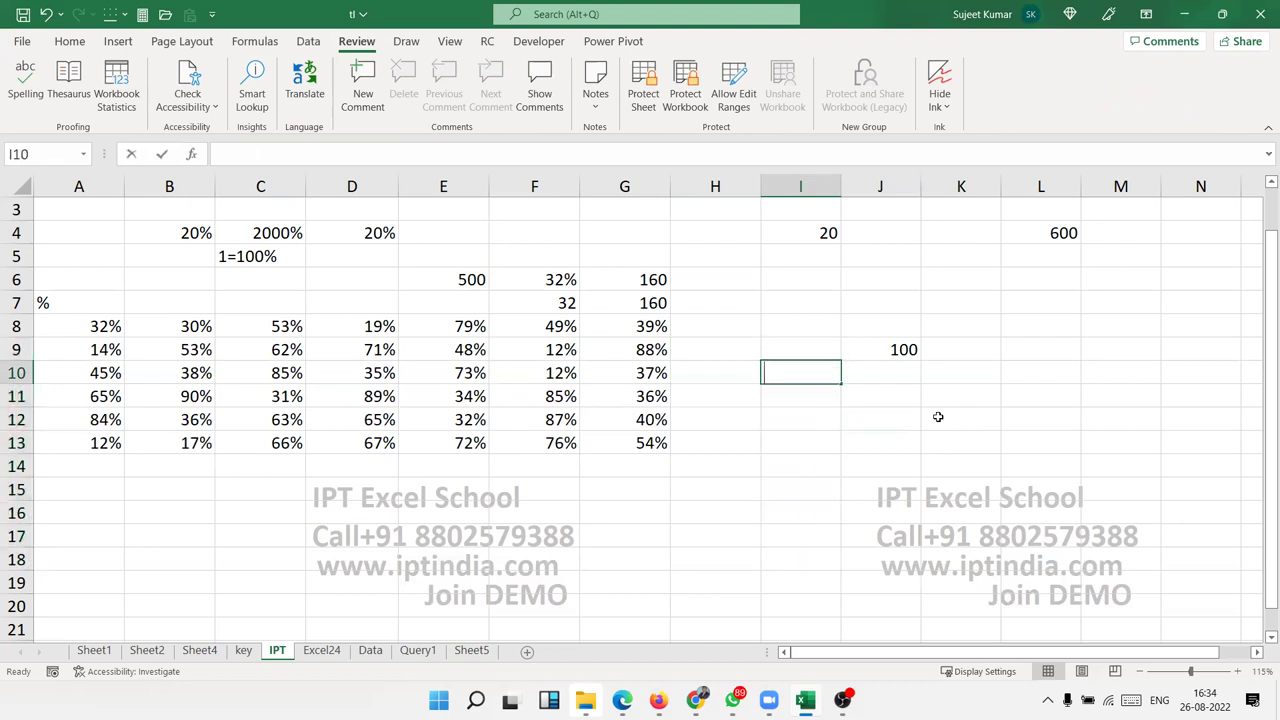
text(003)
key(Return)
key(Up)
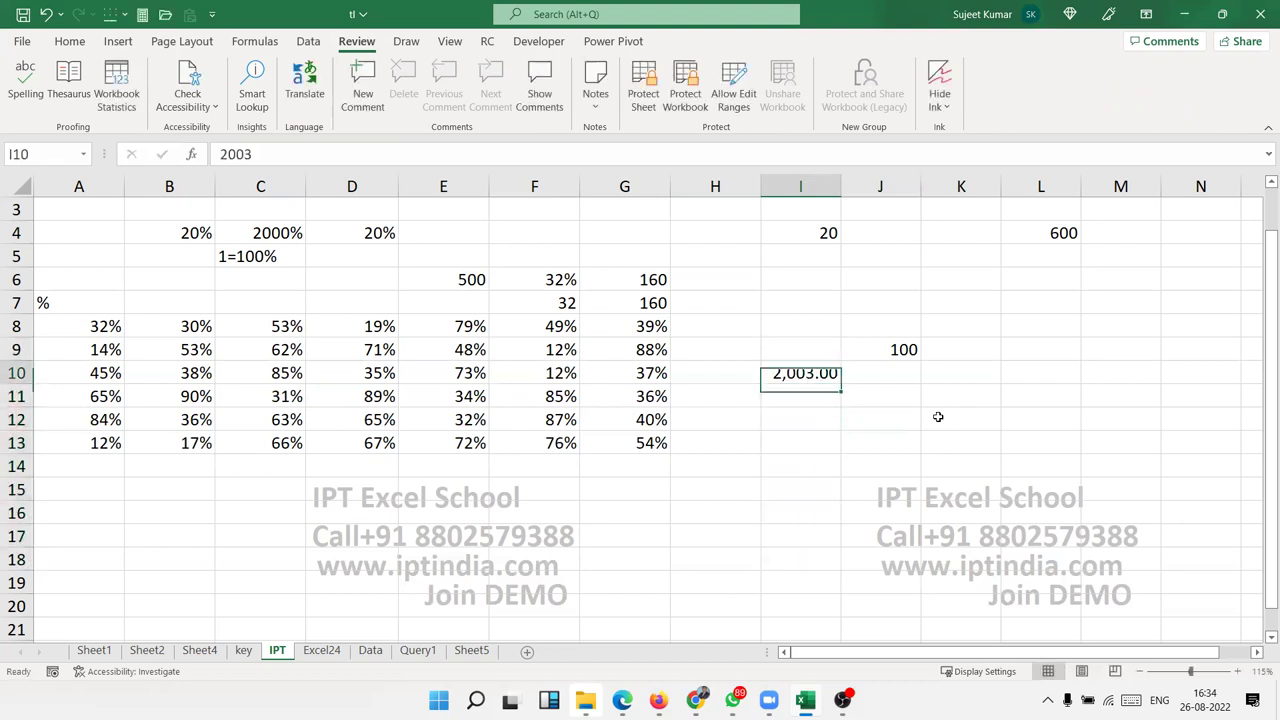
key(Down)
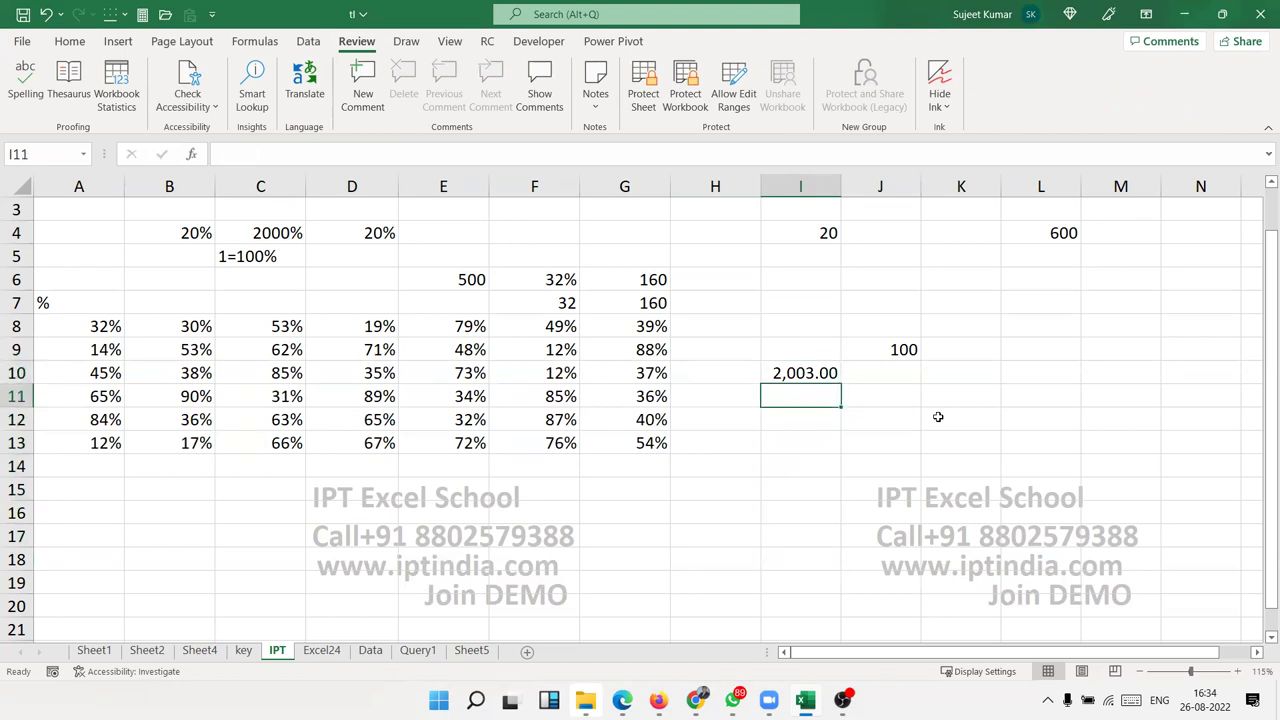
text(>1)
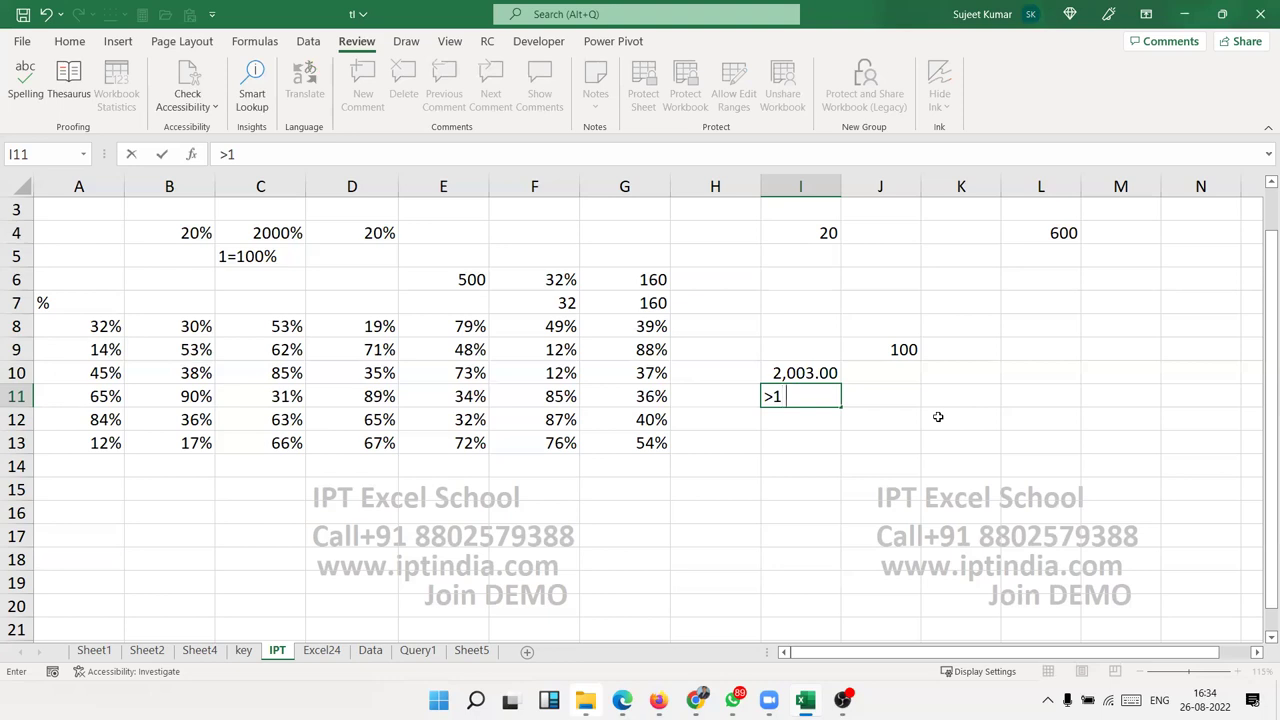
Confirm >1 in I11, switch to the Home tab and select cell D6
key(Return)
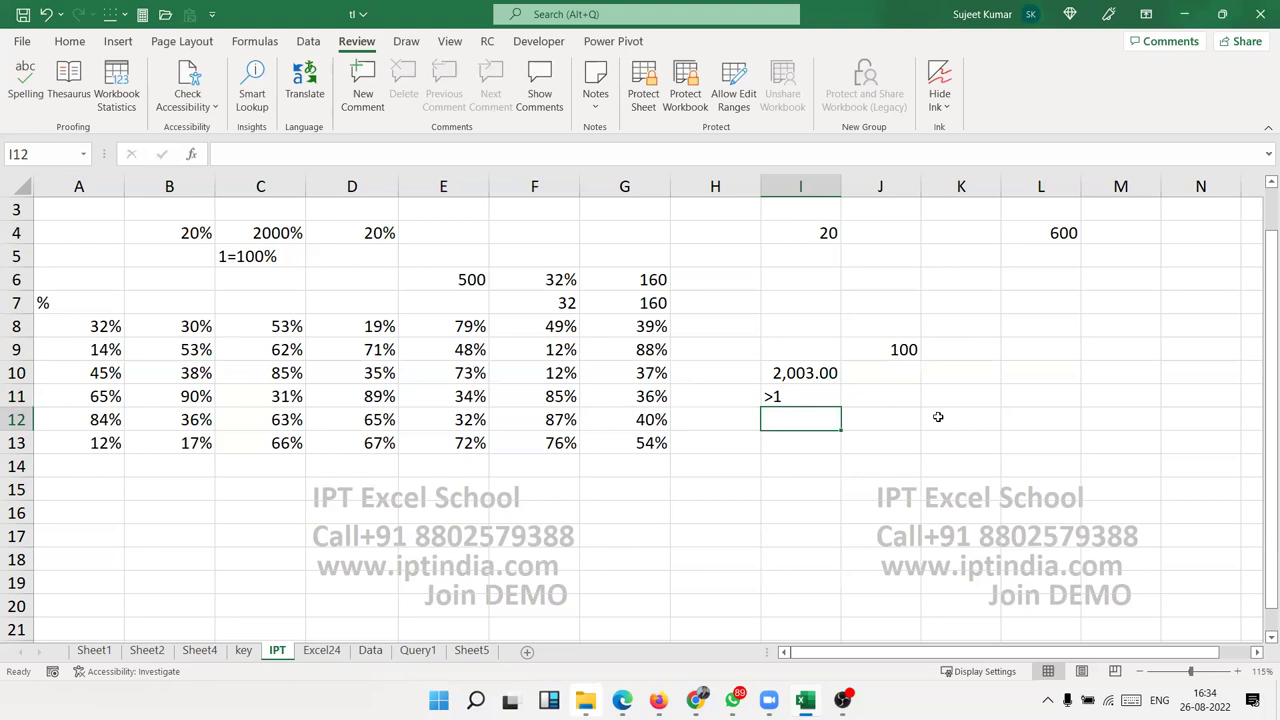
click(60, 43)
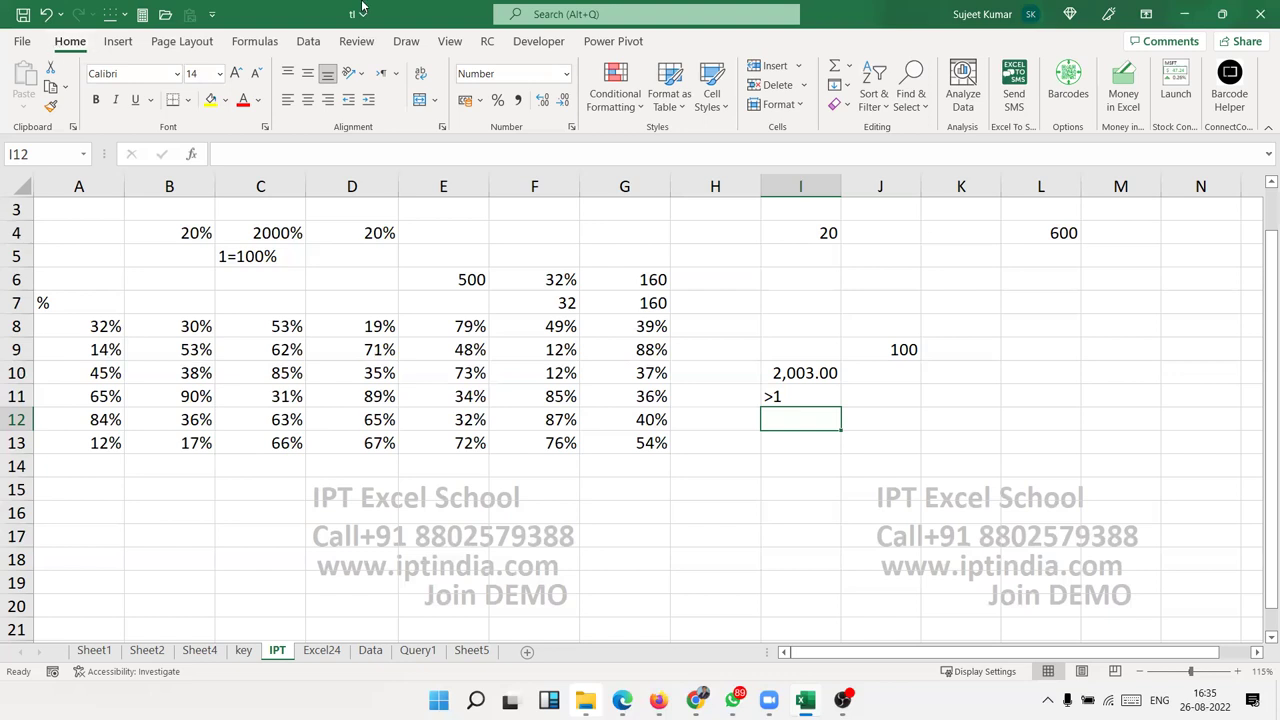
click(356, 284)
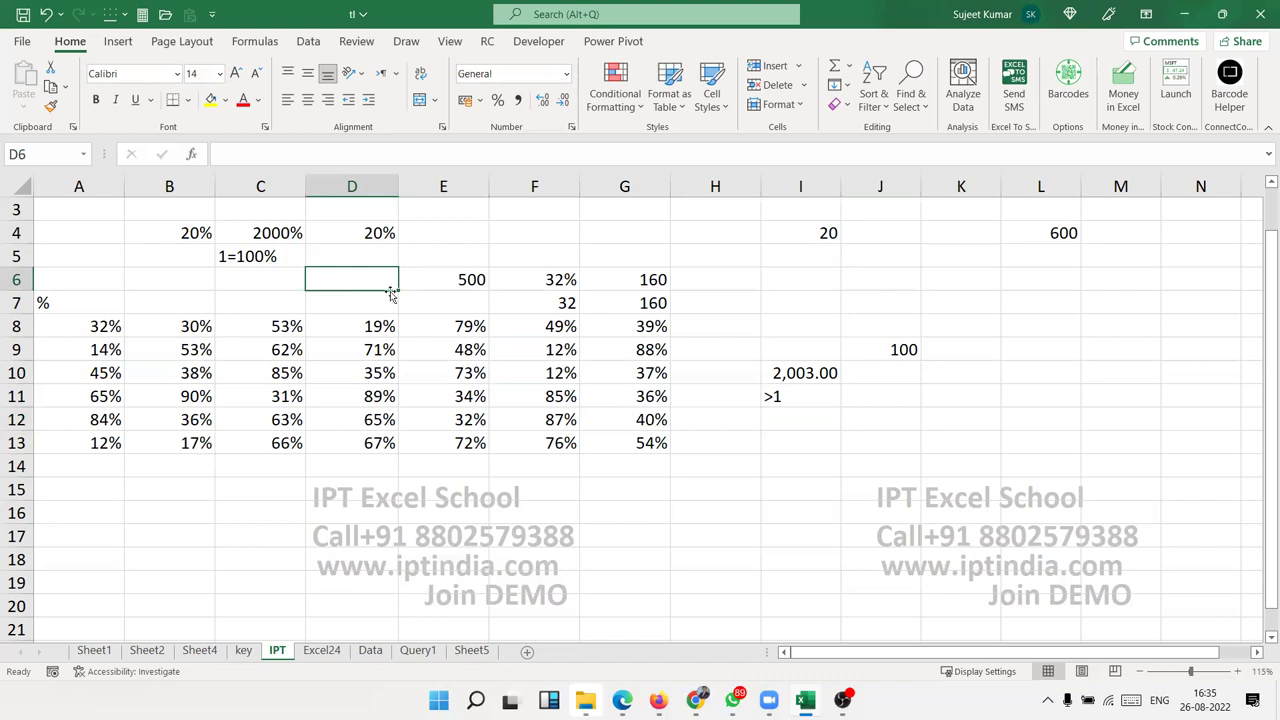
click(672, 82)
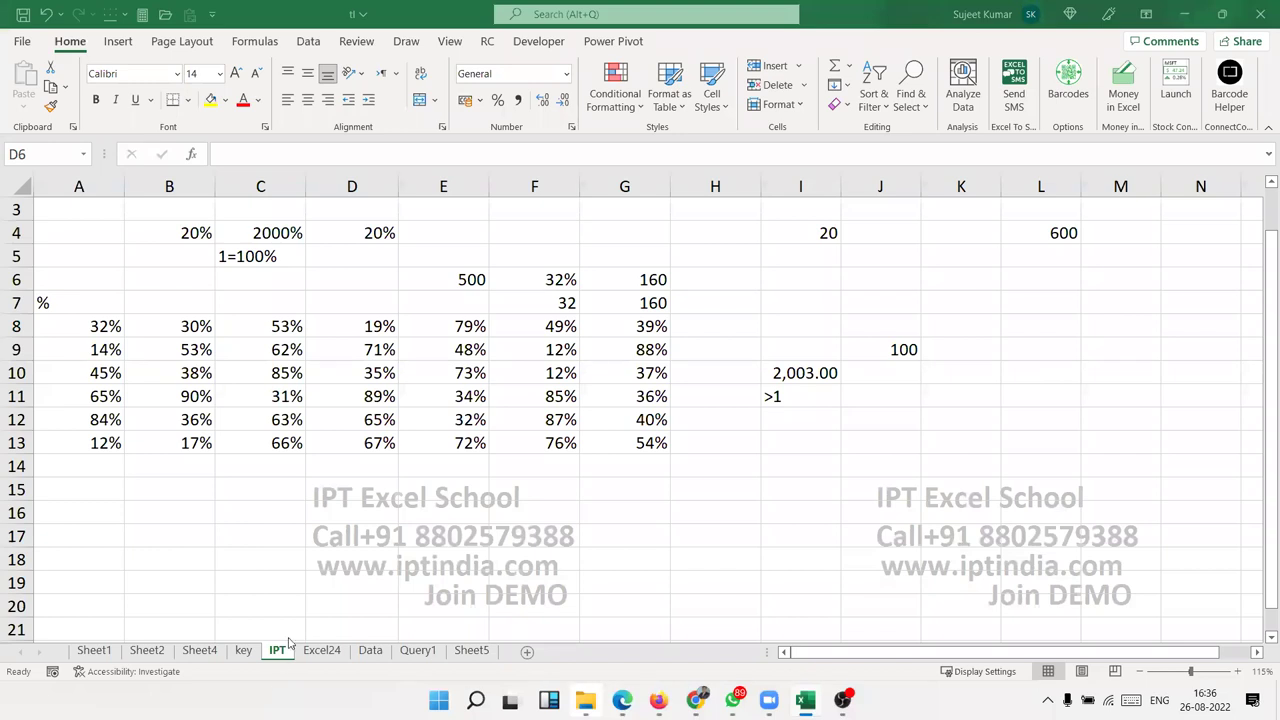
Enter course number 1 in B24 and 'Advanced Excel with Formulas' in C25
scroll(320, 598, down, 7)
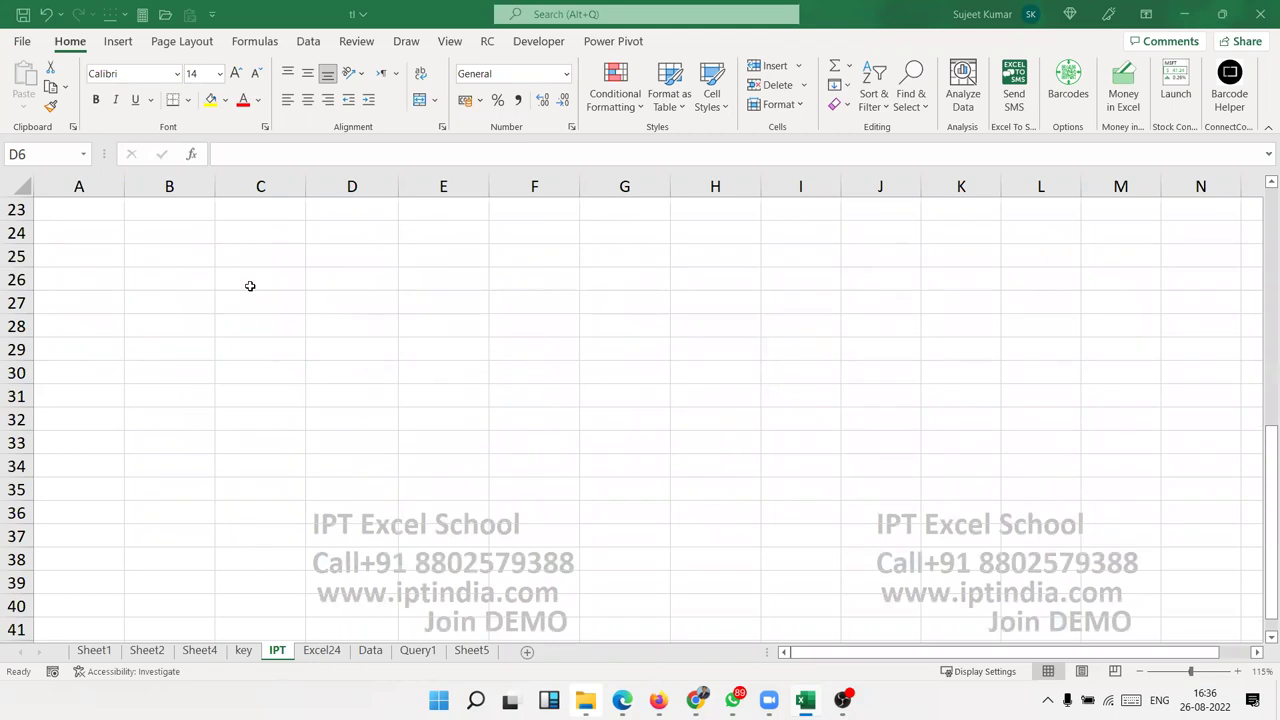
click(235, 226)
click(208, 226)
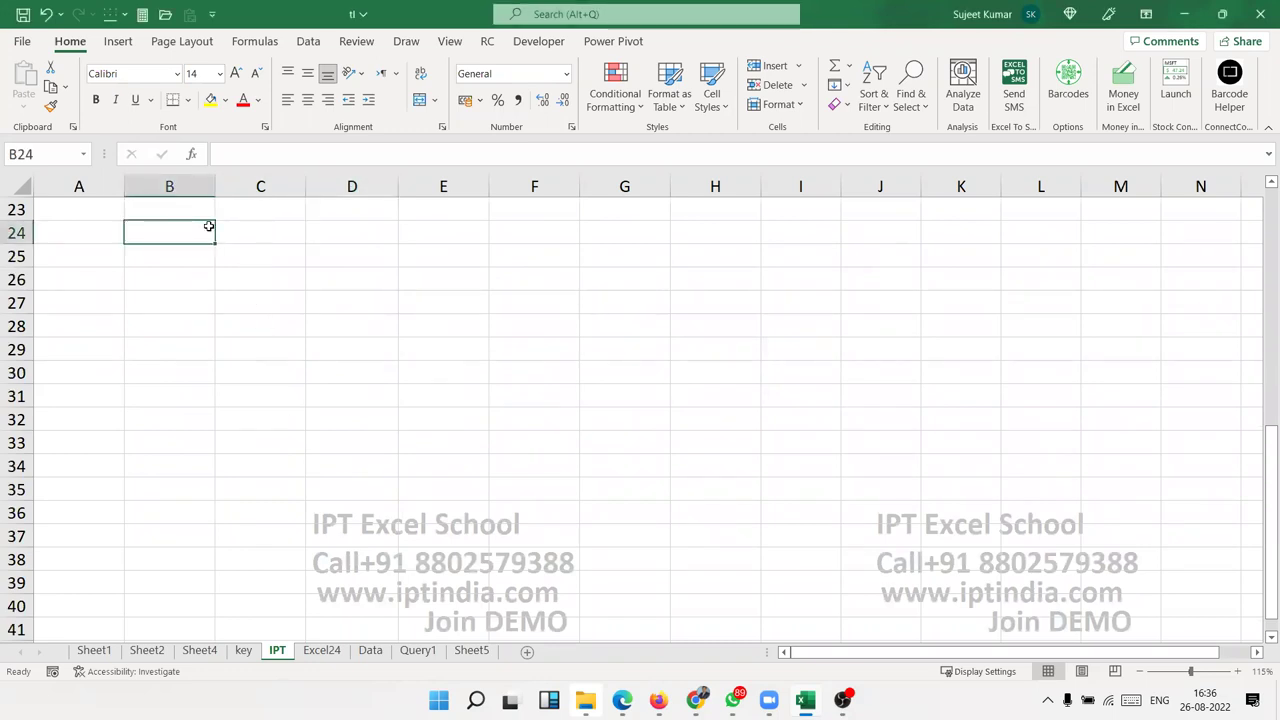
text(1)
key(Tab)
key(Tab)
key(Down)
key(Left)
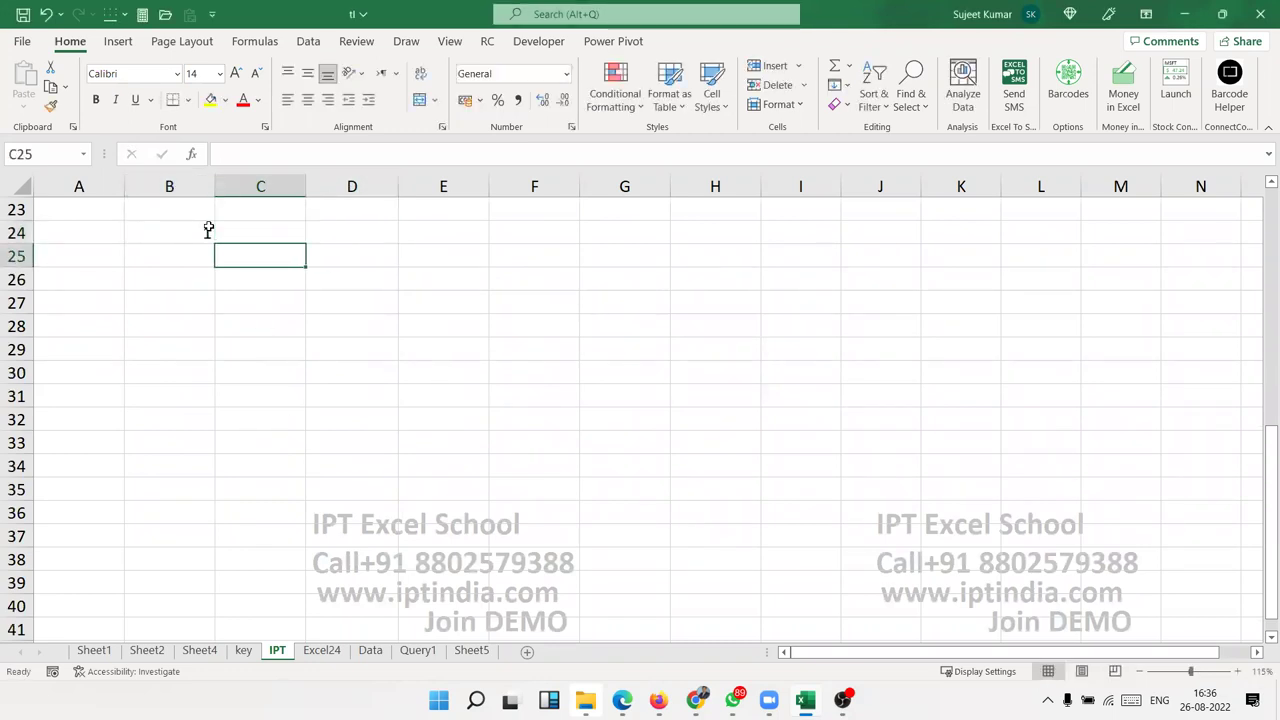
text(Advanced Excel with )
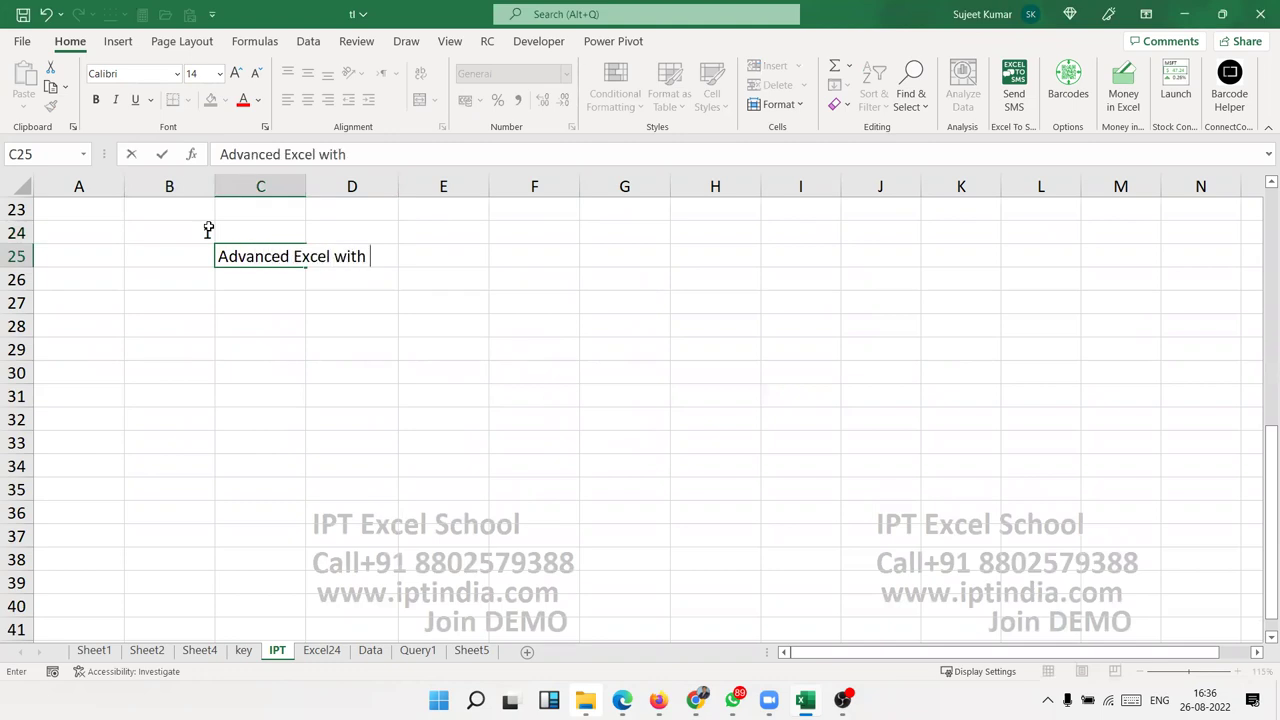
text(Formulas)
key(Return)
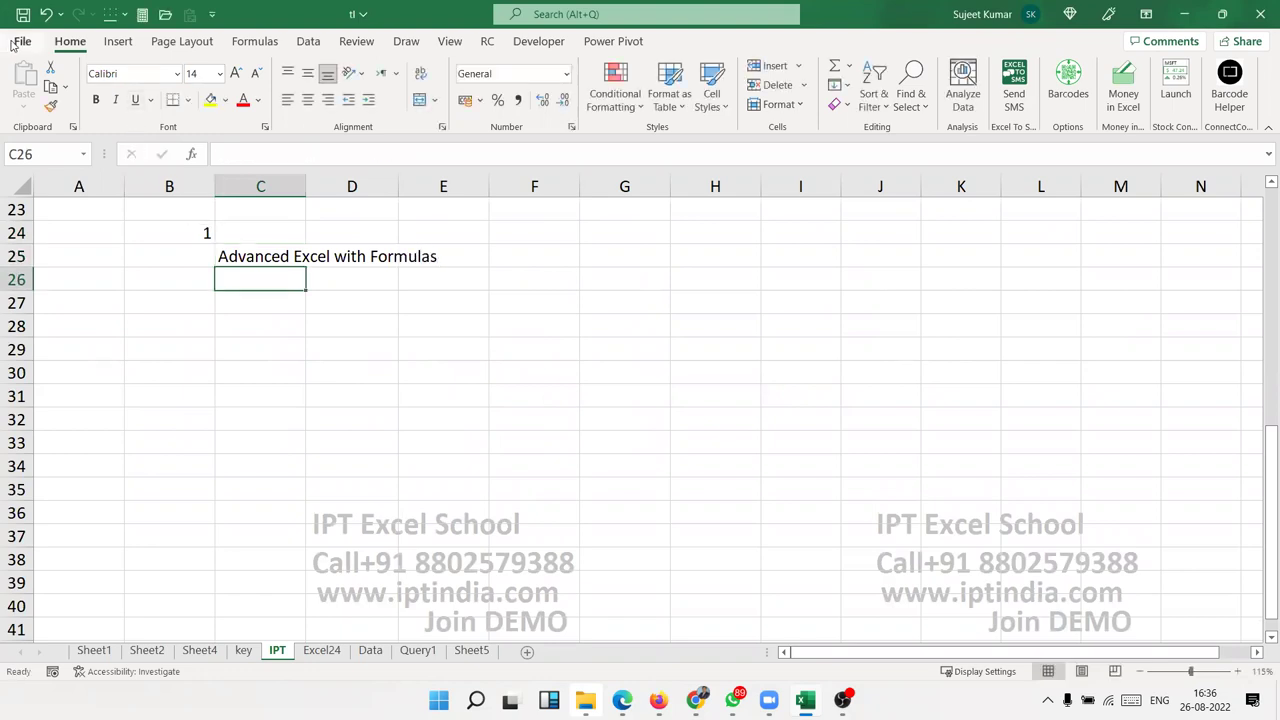
Browse the ribbon across to the Formulas tab and select empty cell D28
click(118, 41)
click(182, 41)
click(255, 41)
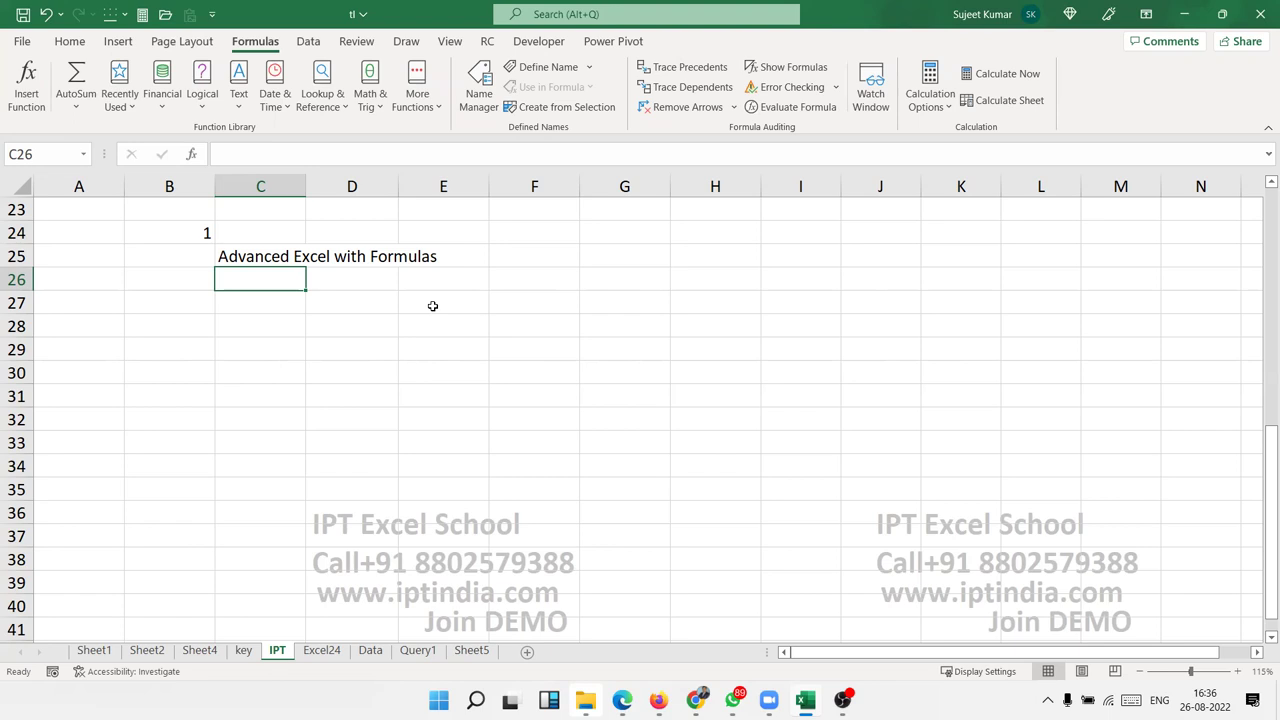
click(367, 320)
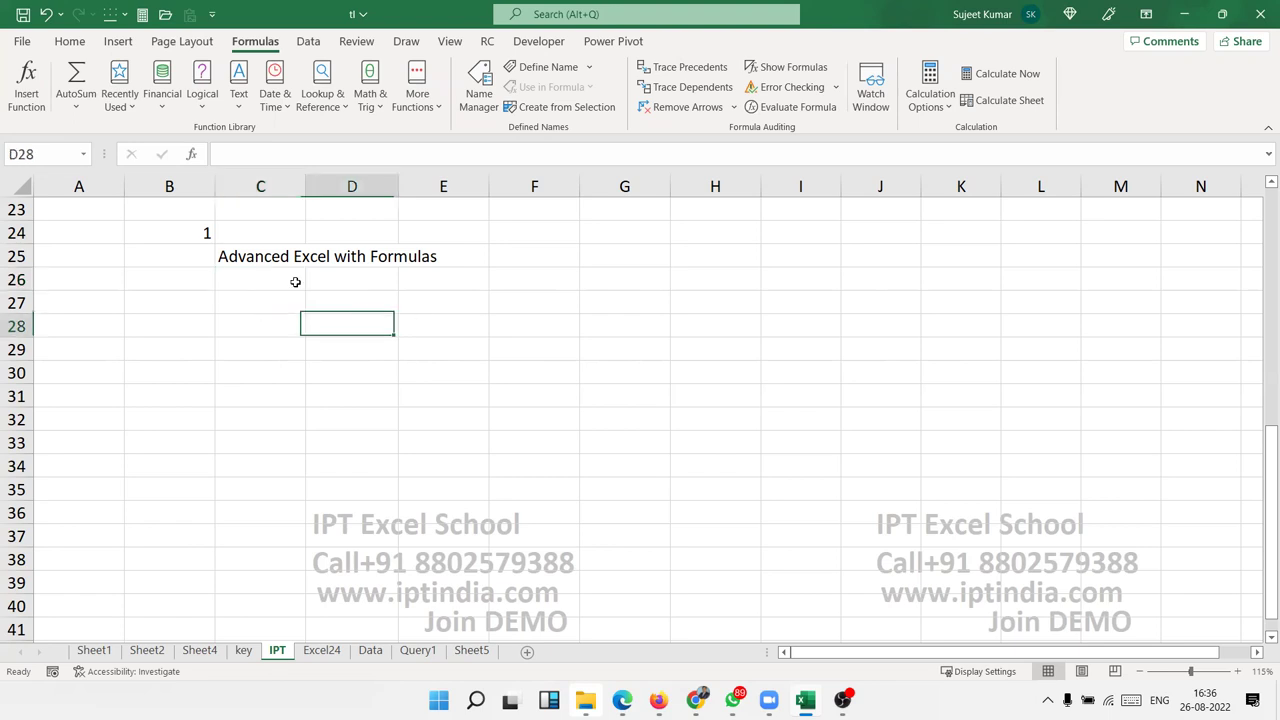
click(20, 41)
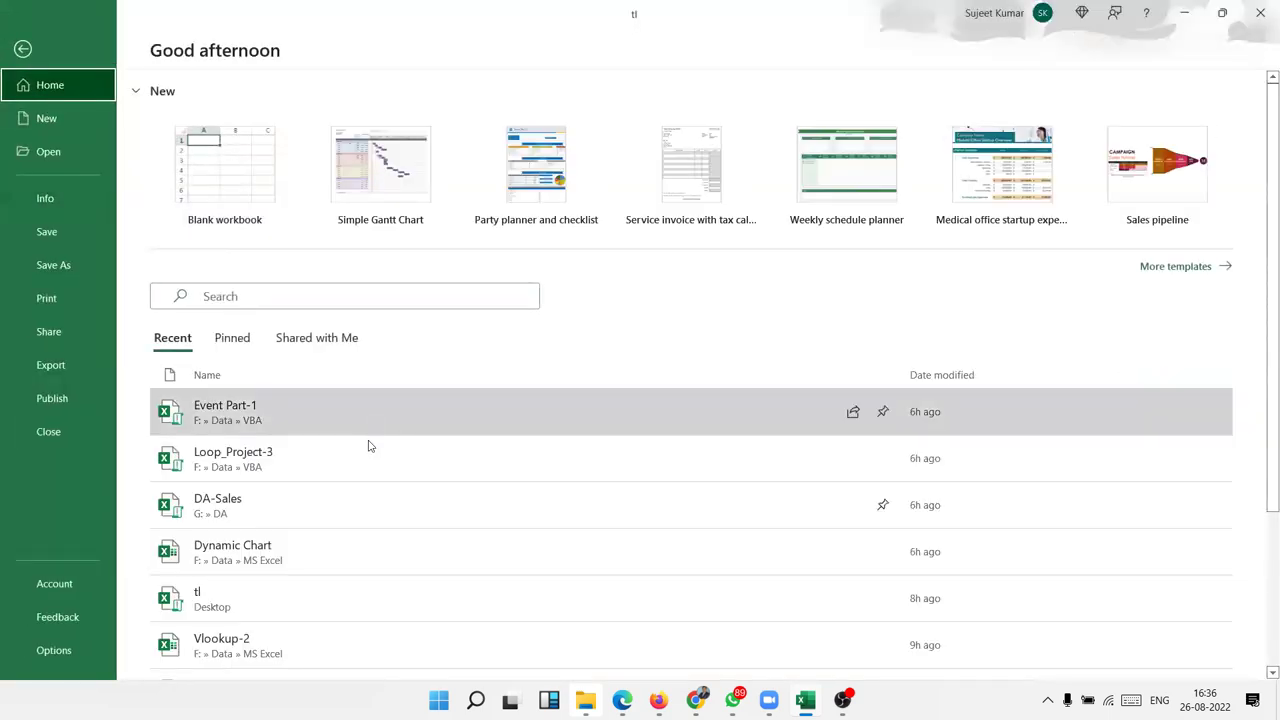
click(334, 517)
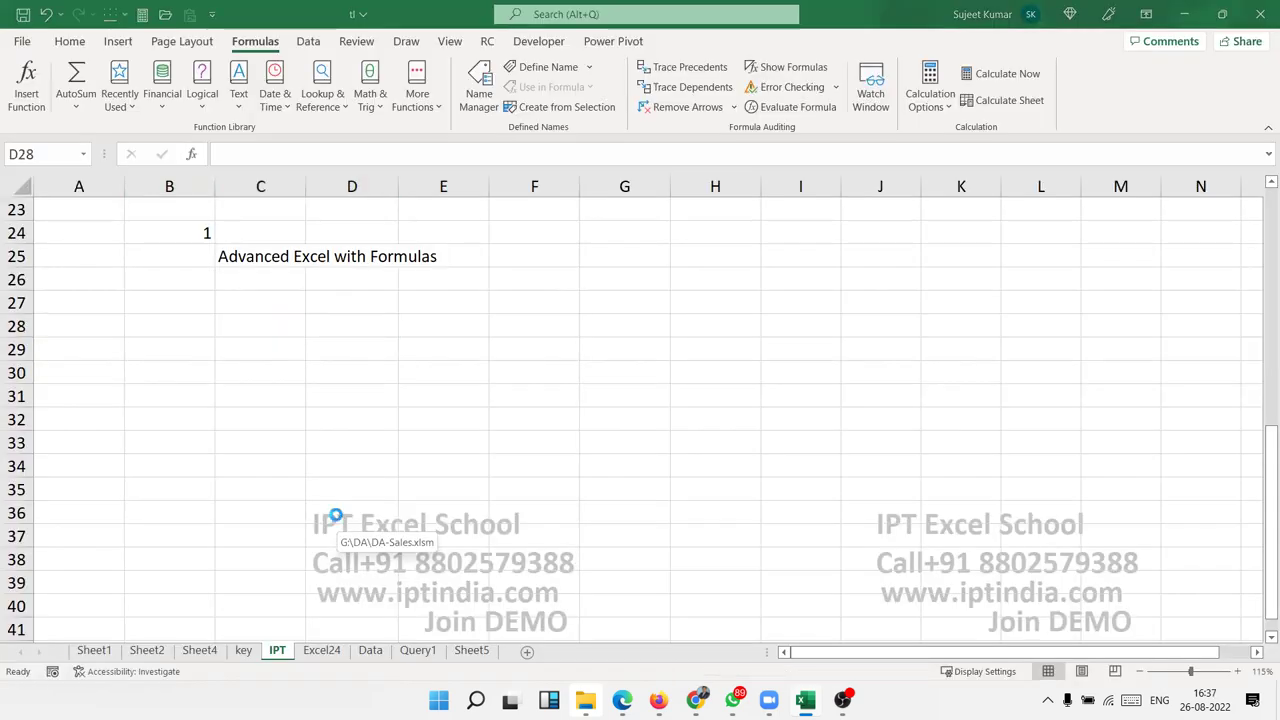
scroll(754, 414, down, 7)
scroll(754, 414, up, 7)
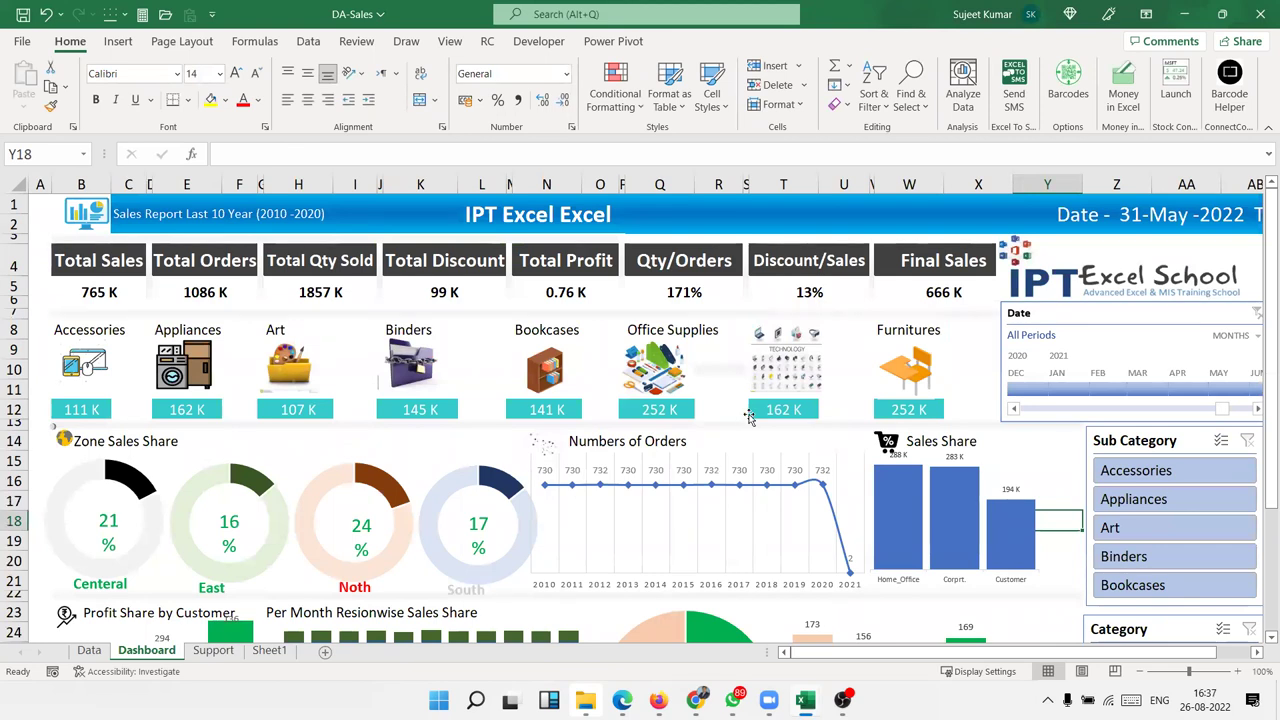
scroll(748, 413, down, 3)
scroll(748, 417, up, 3)
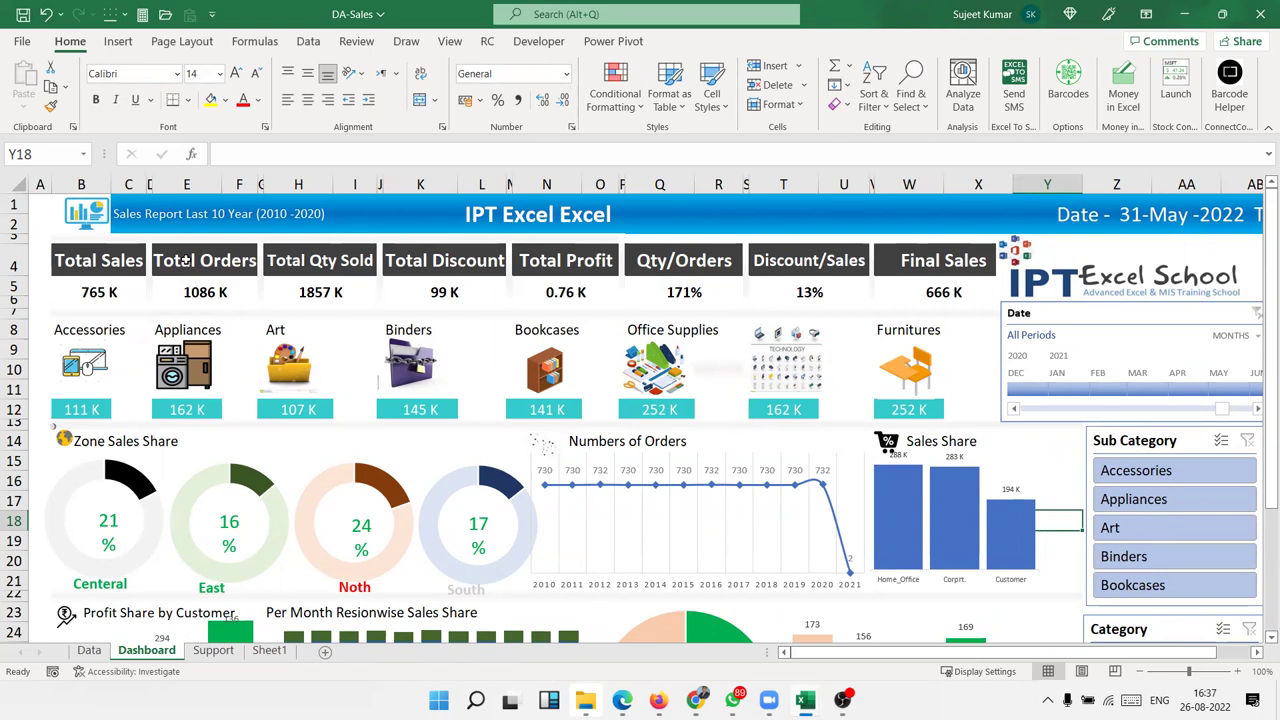
click(27, 45)
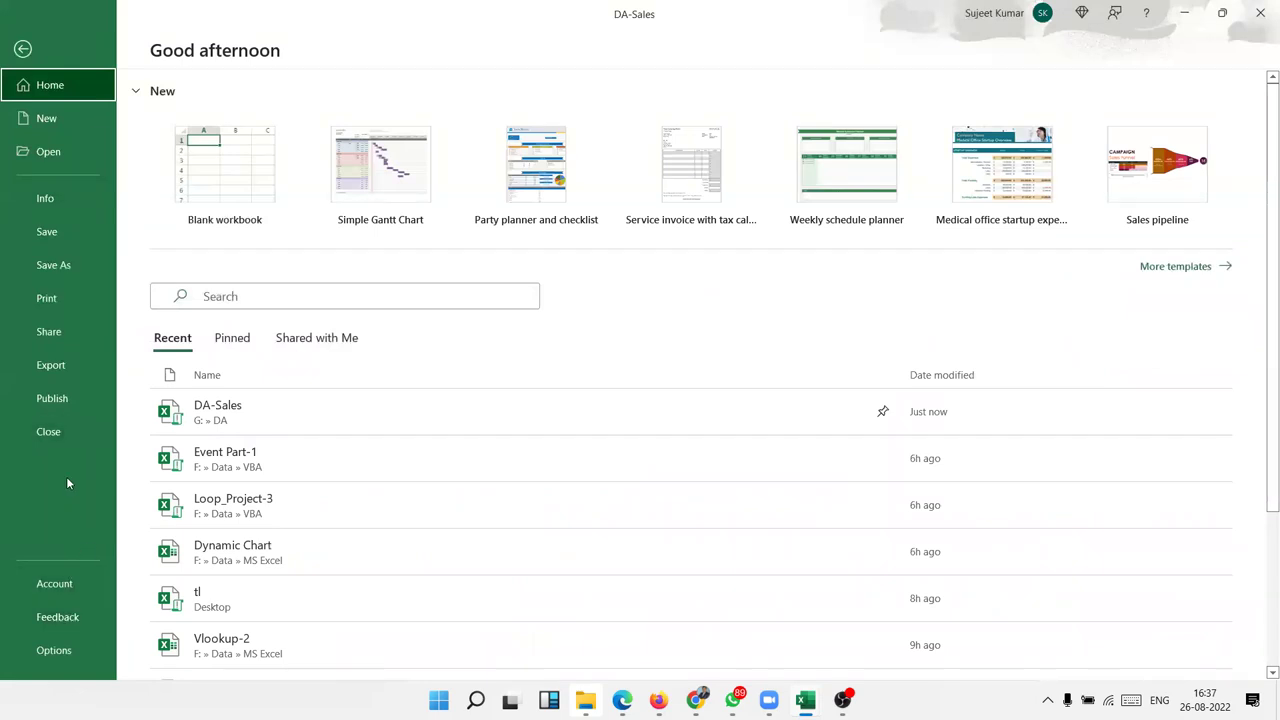
click(49, 431)
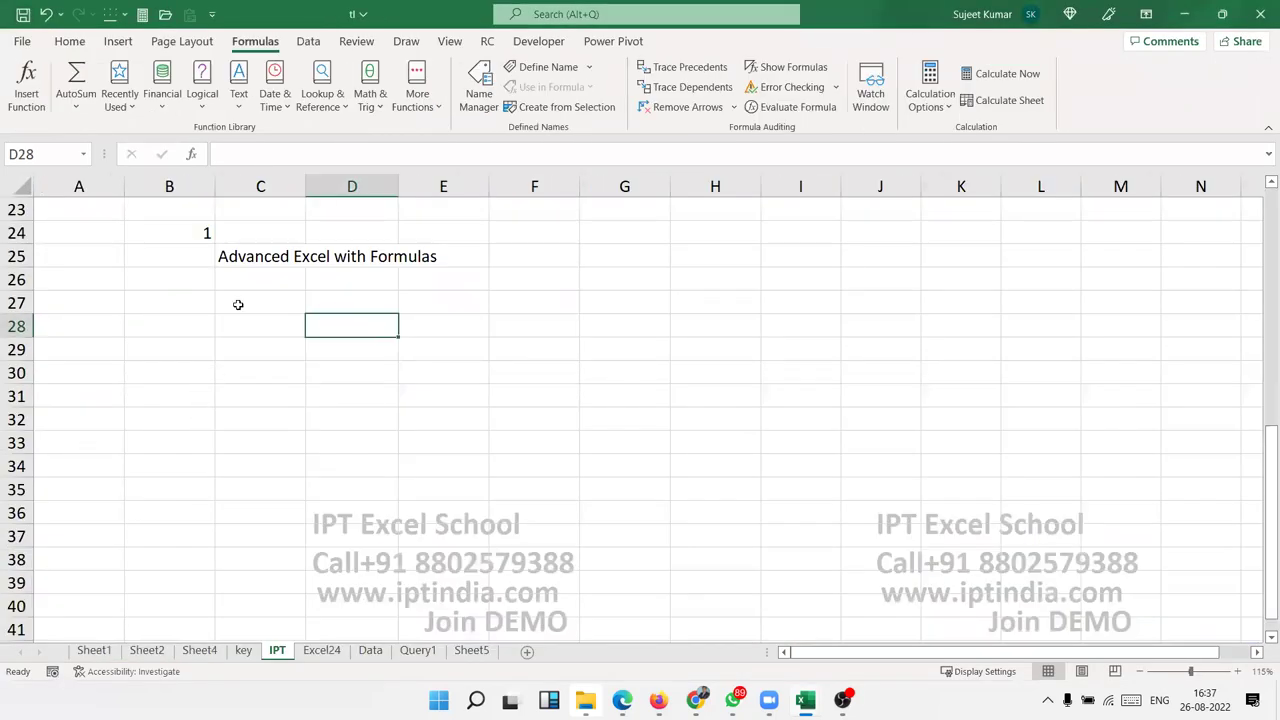
Enter duration 2M in E27 and days M-F in F27
click(238, 302)
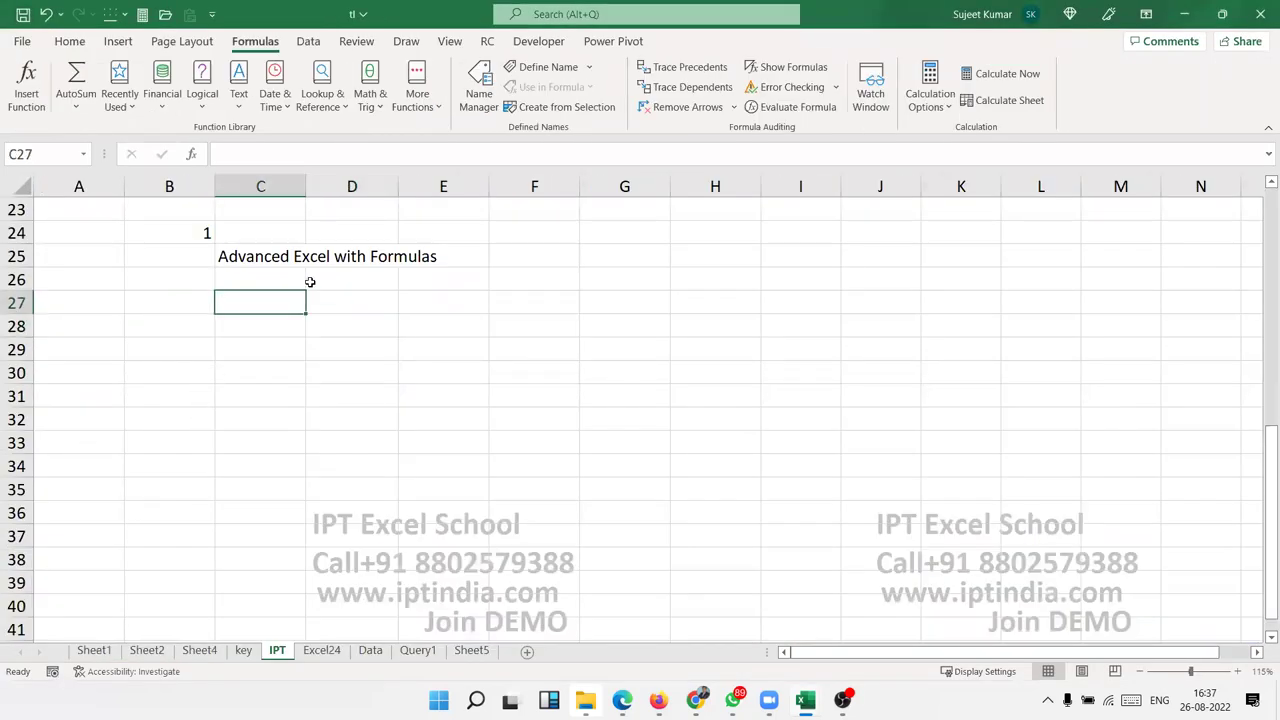
click(454, 300)
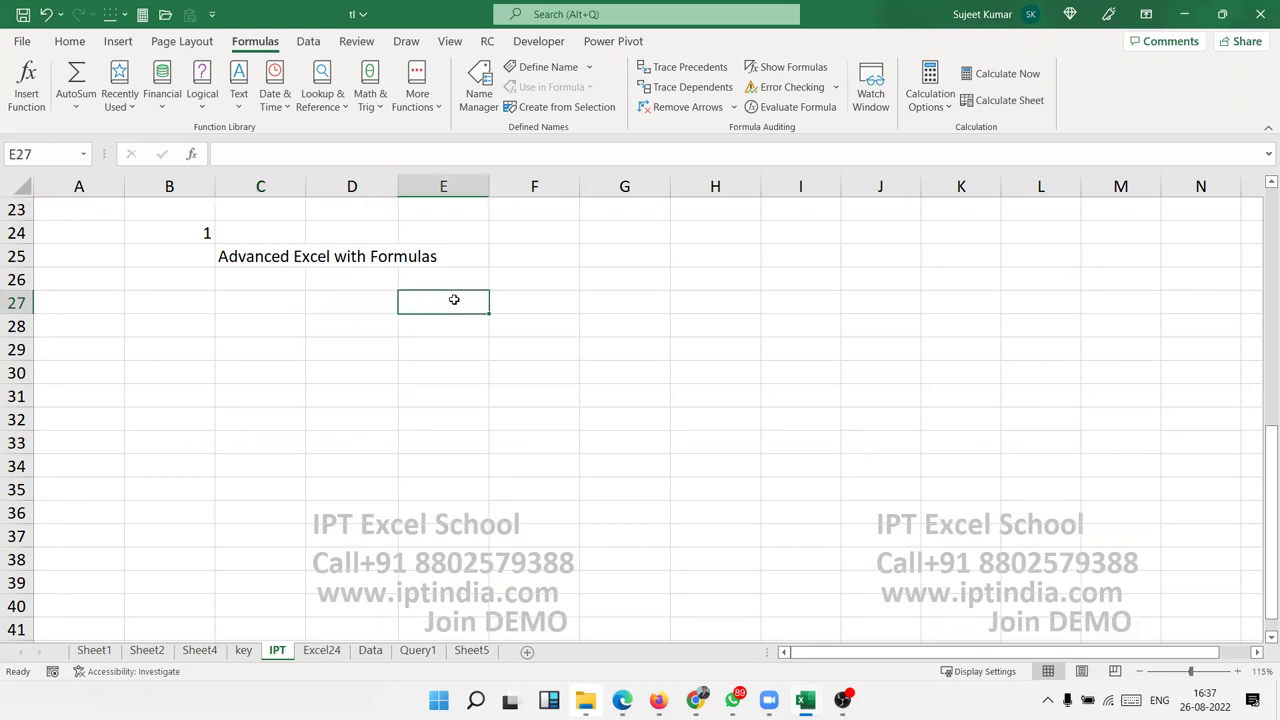
text(2M)
key(Tab)
text(M-F)
key(Tab)
Enter the class timing 5:00 to 11:00 in F28
key(Down)
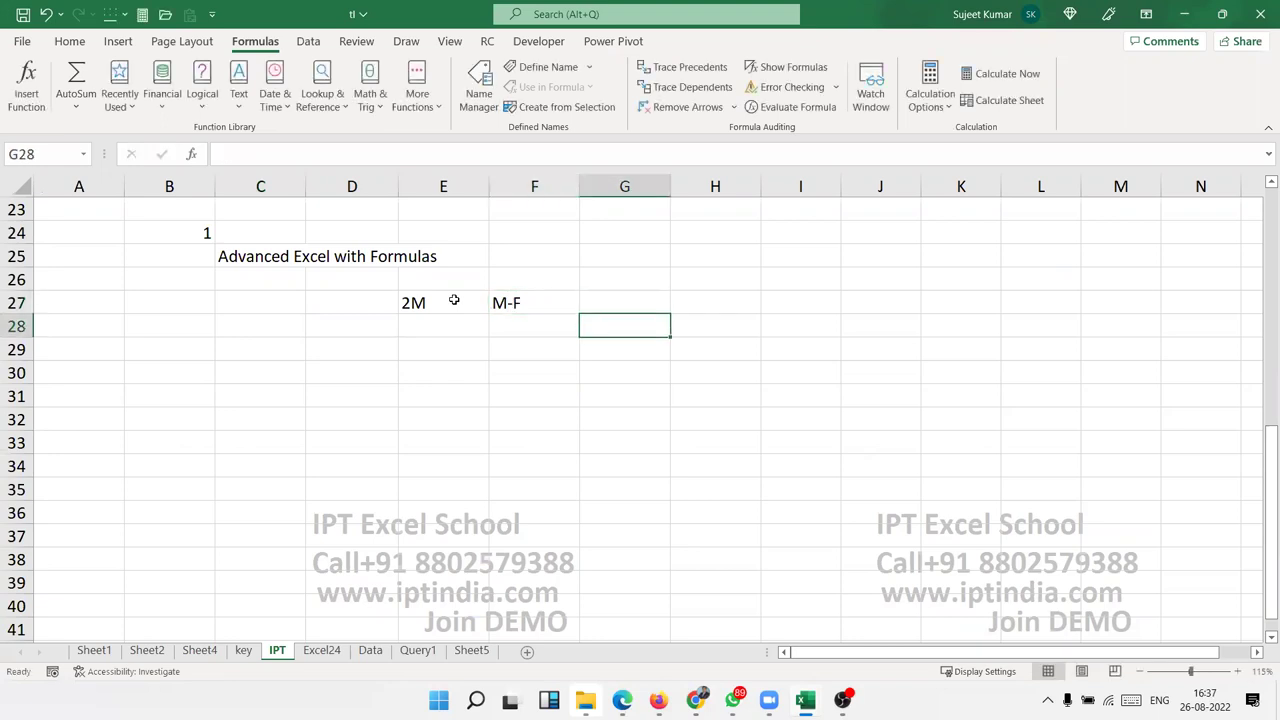
key(Left)
text(5:00 to 11)
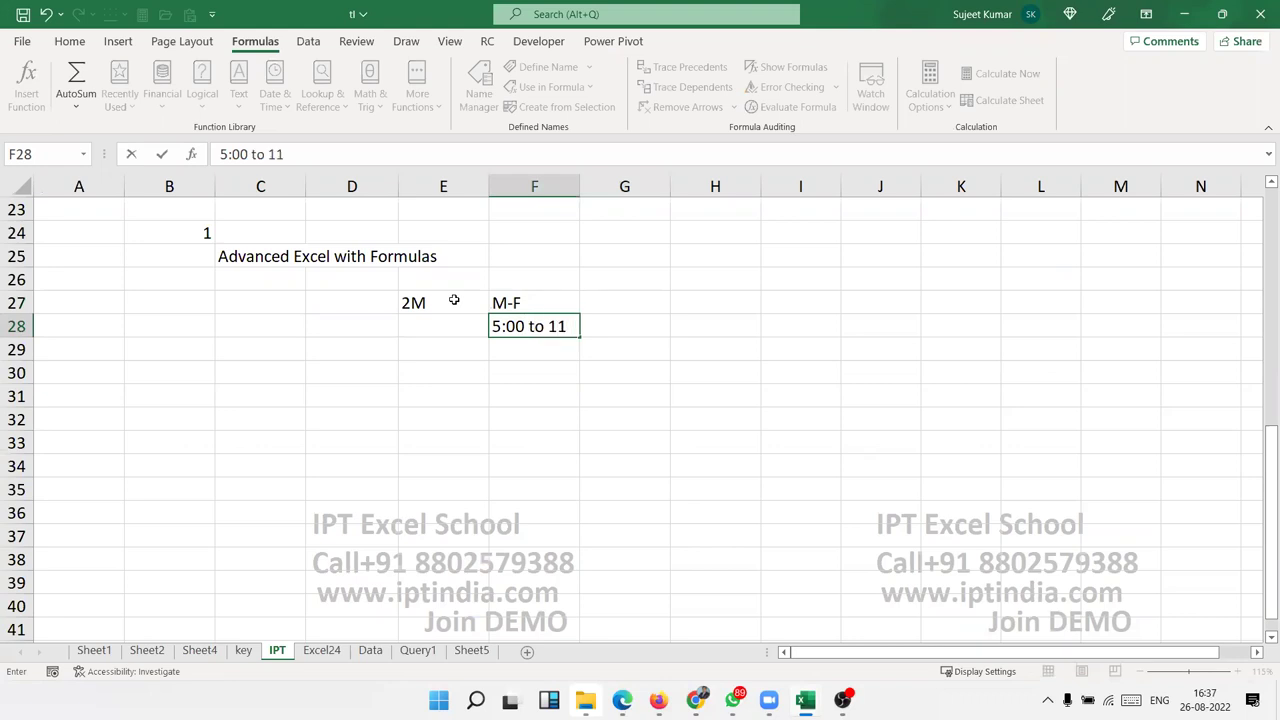
text(:00)
key(Return)
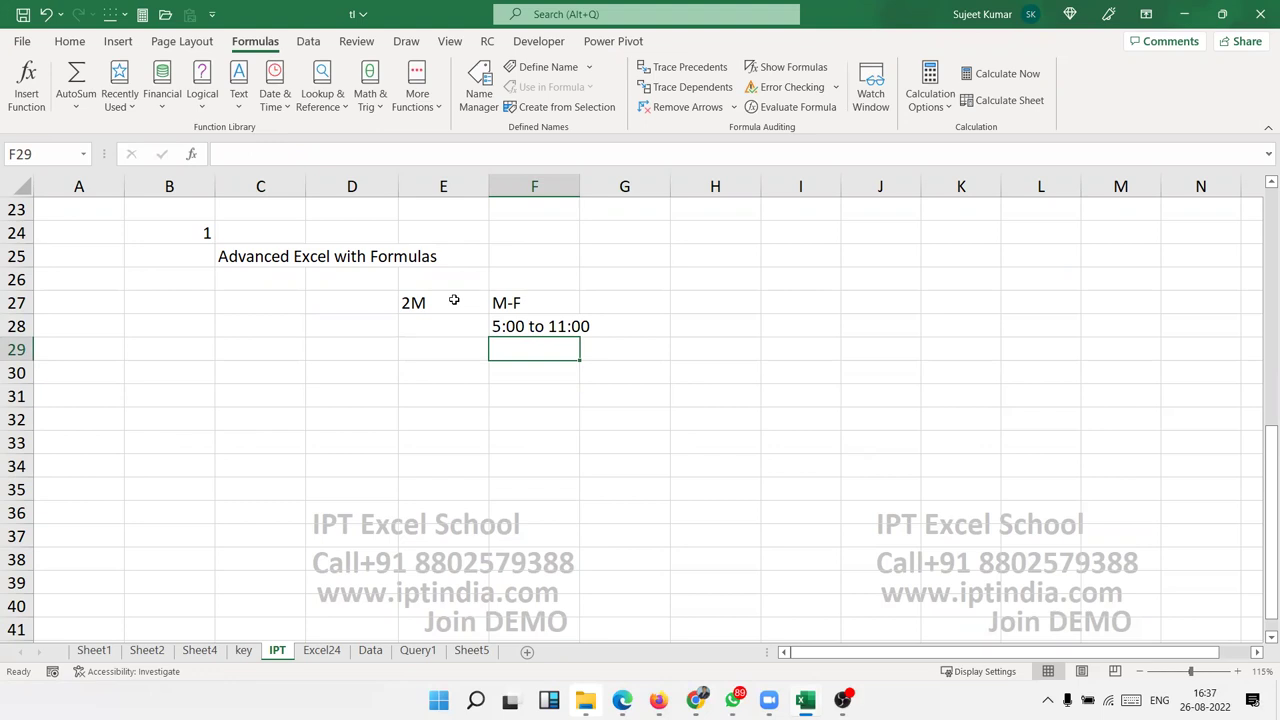
key(Up)
key(Up)
key(Right)
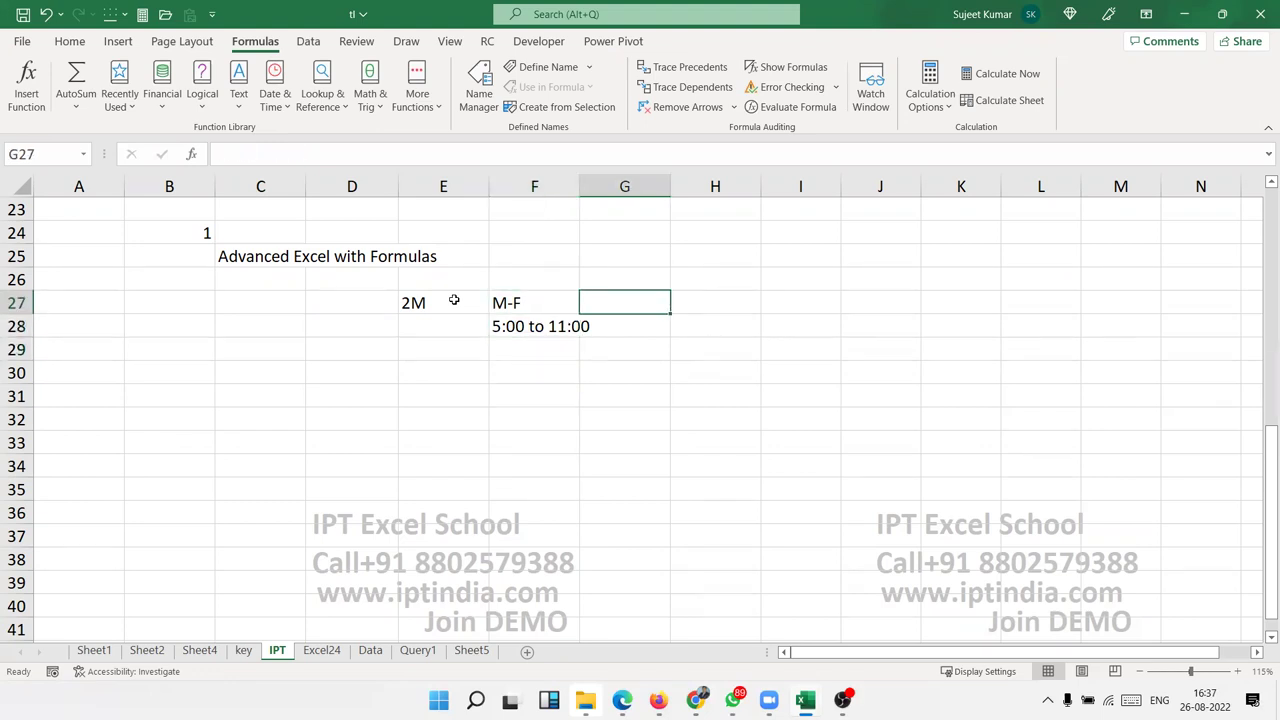
Type SS into G27 and confirm it
text(SS)
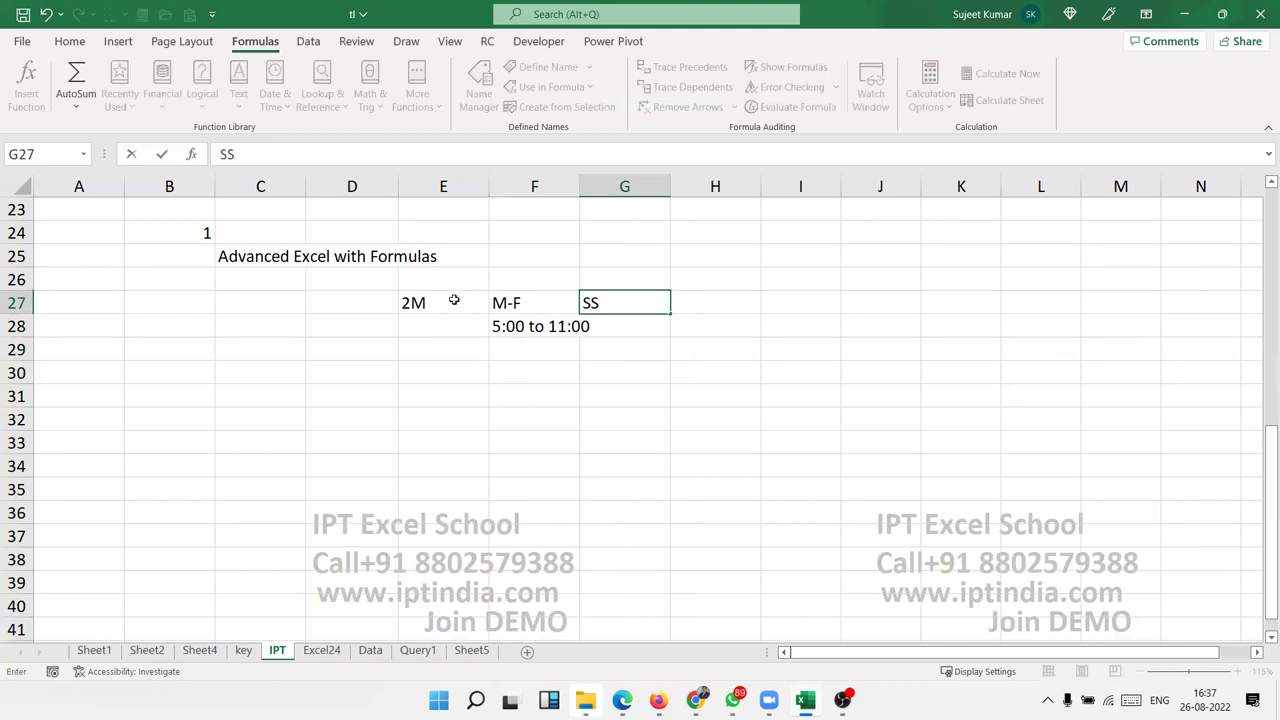
key(Return)
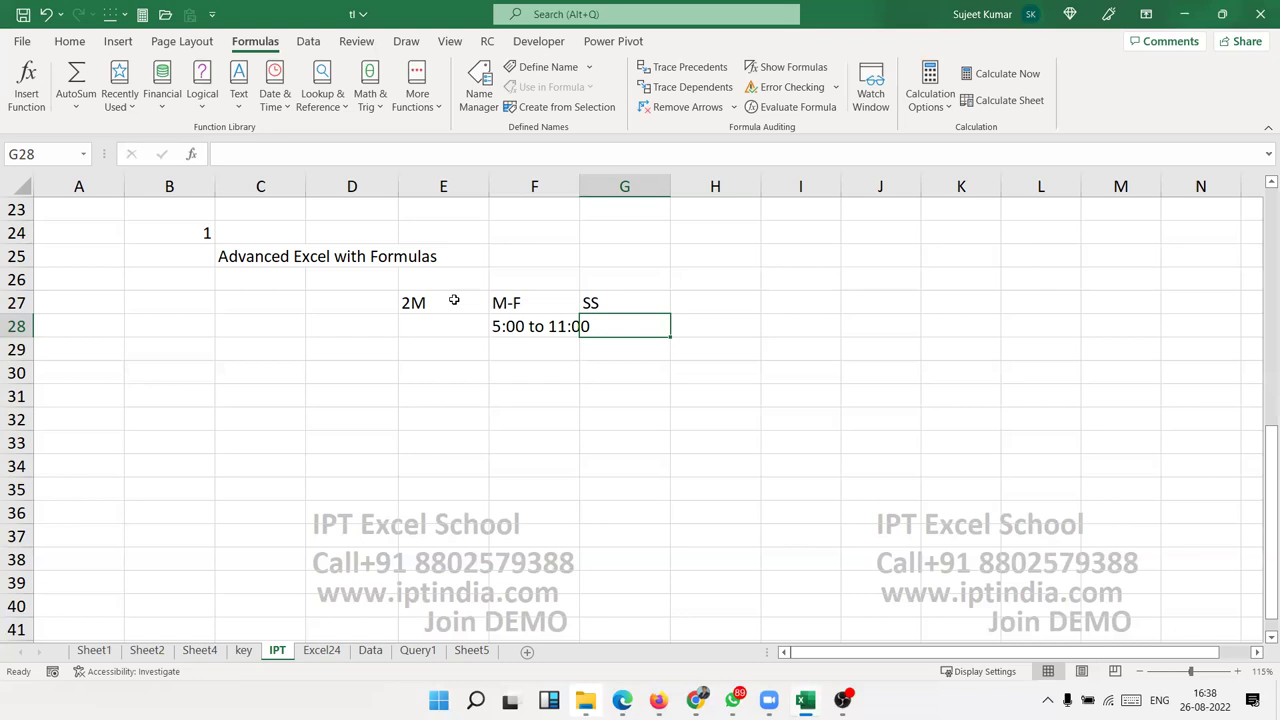
key(Down)
key(Left)
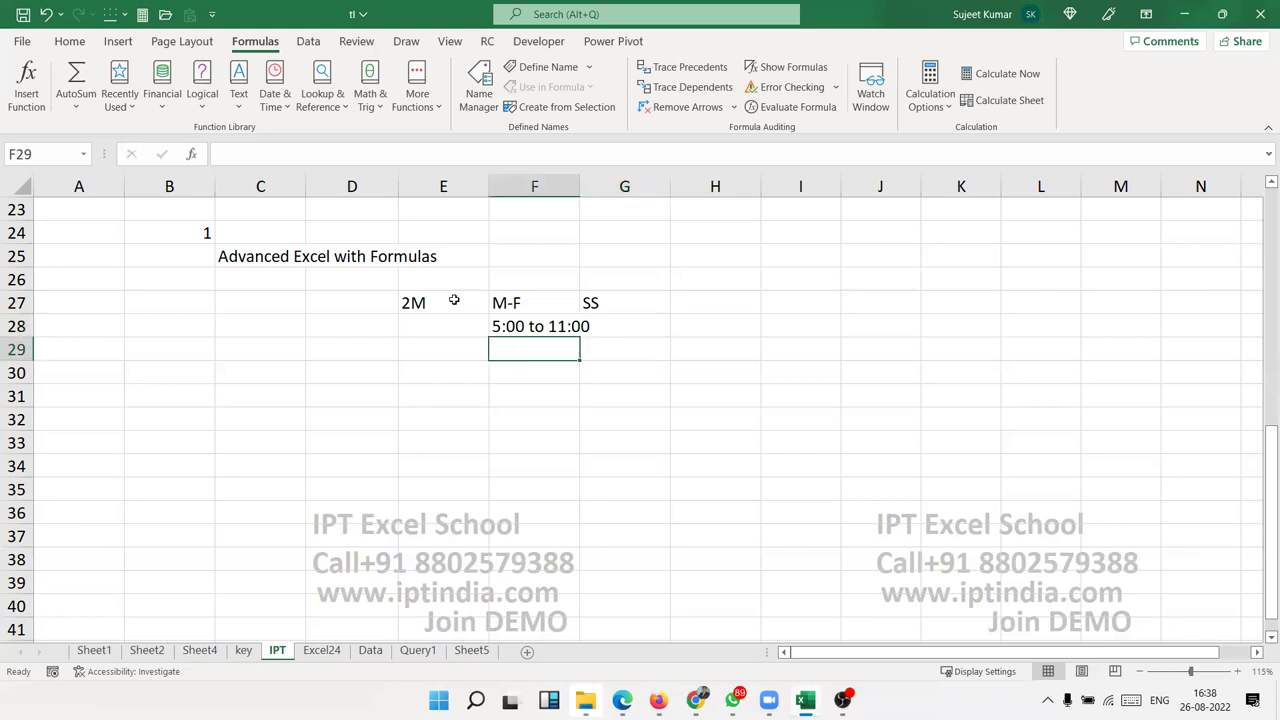
text(30mt)
key(Return)
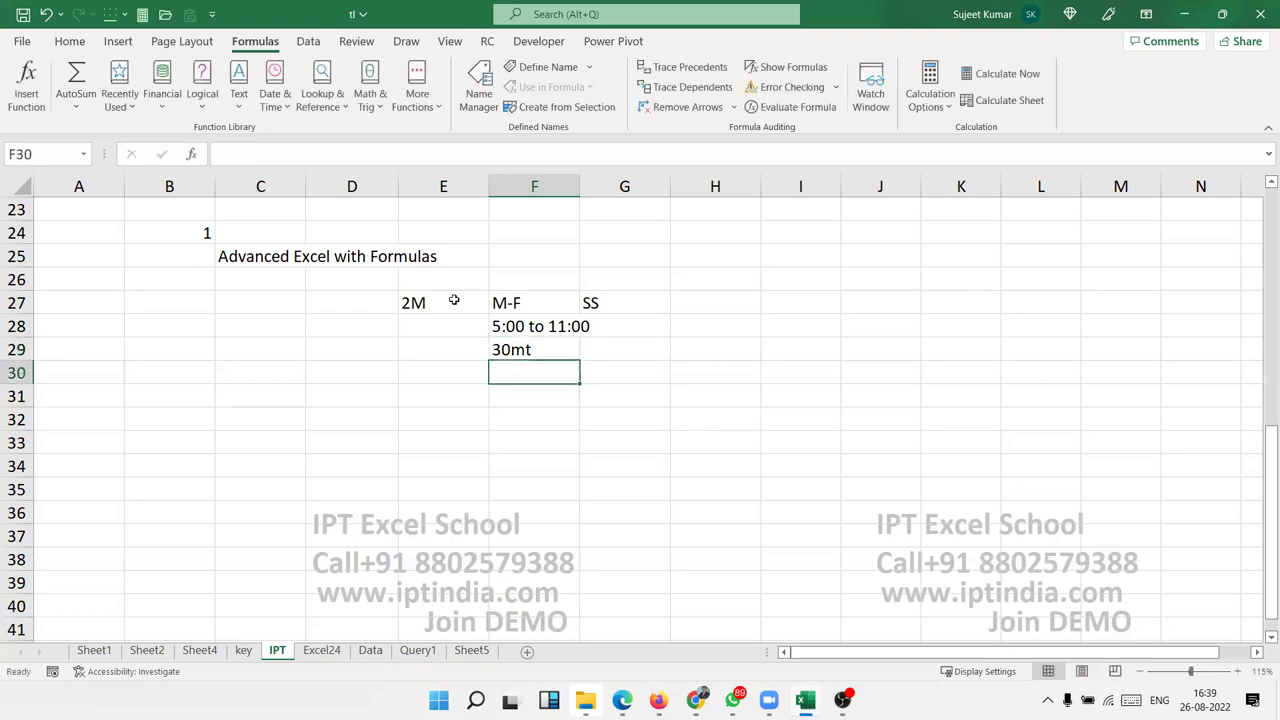
text(1)
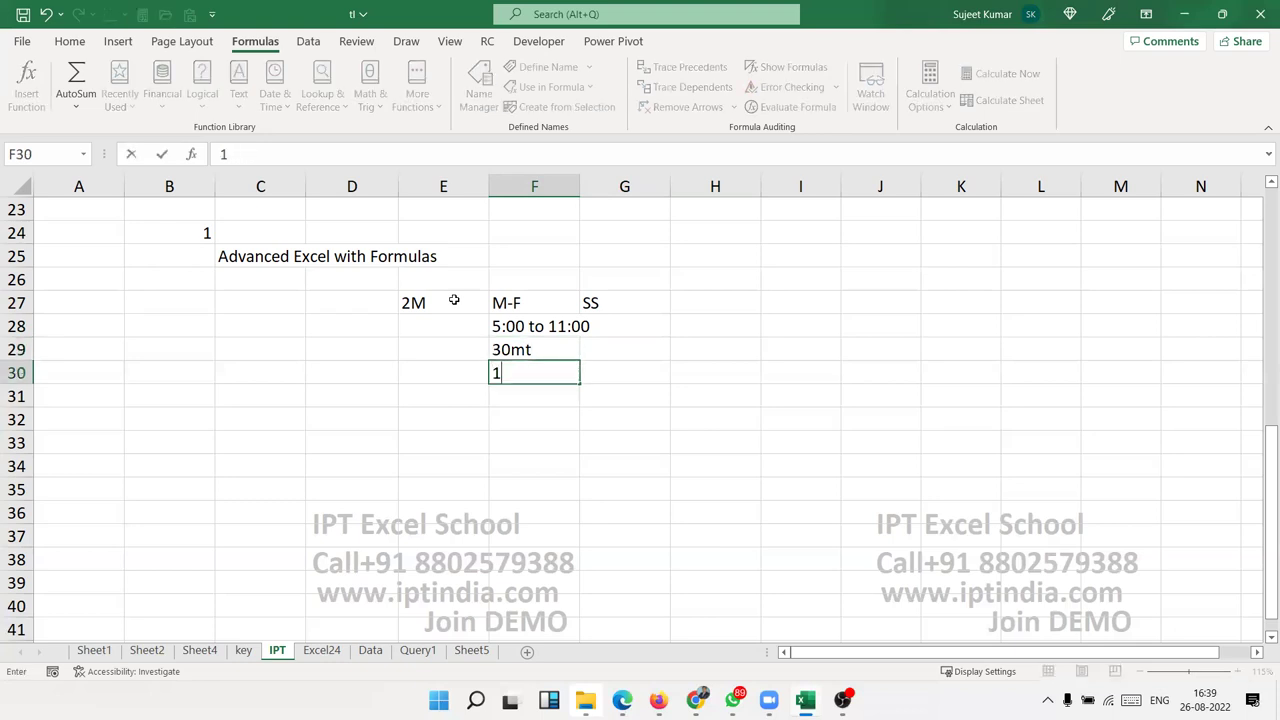
text(h)
key(Return)
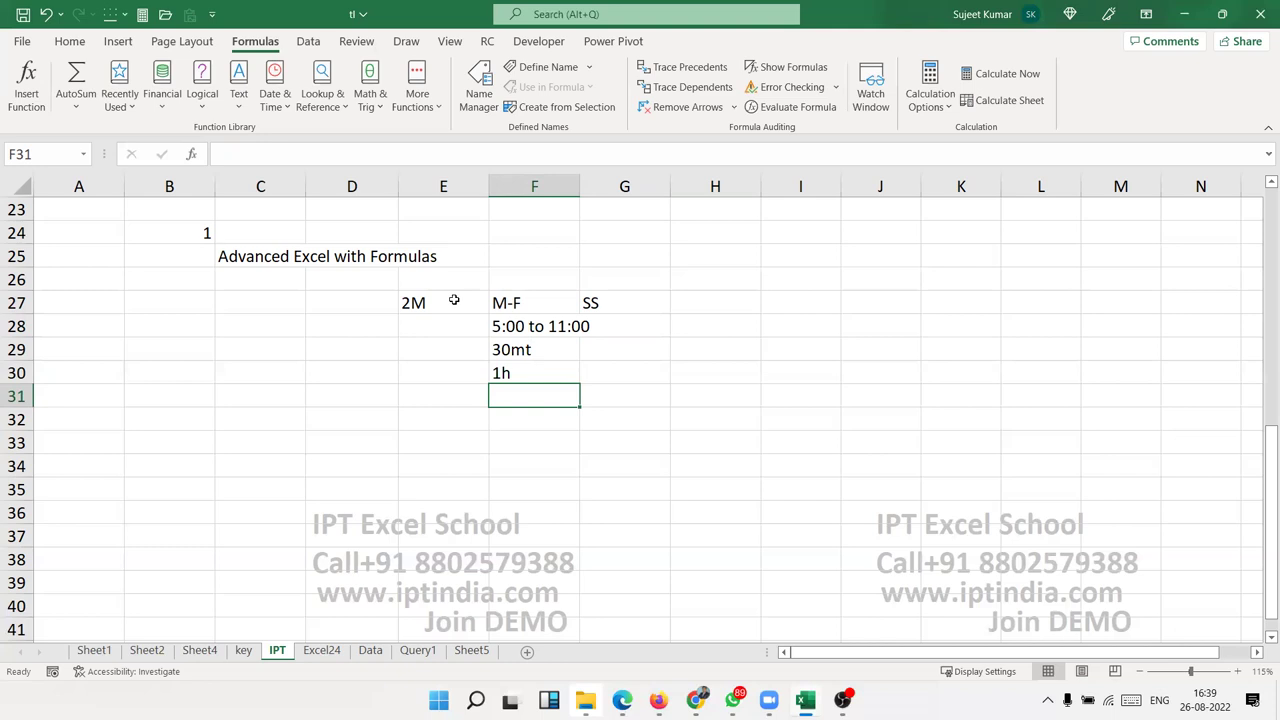
key(Up)
key(Up)
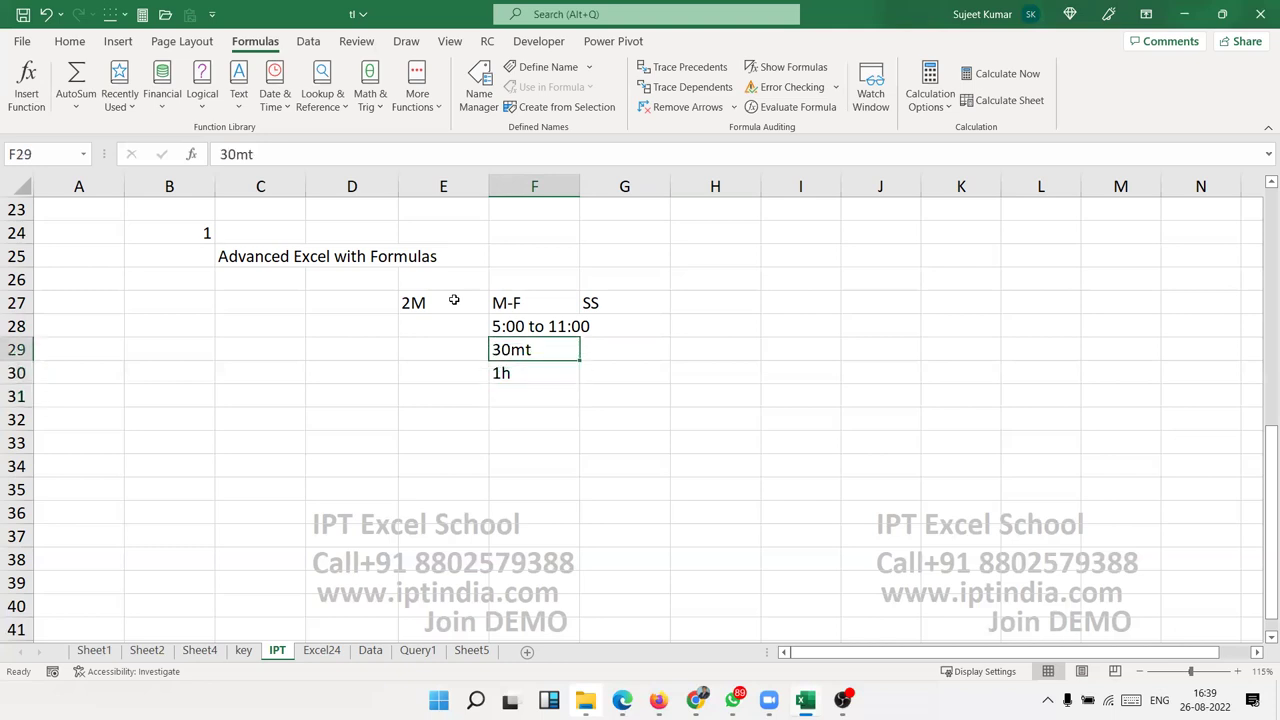
key(shift+Down)
key(shift+Right)
key(Delete)
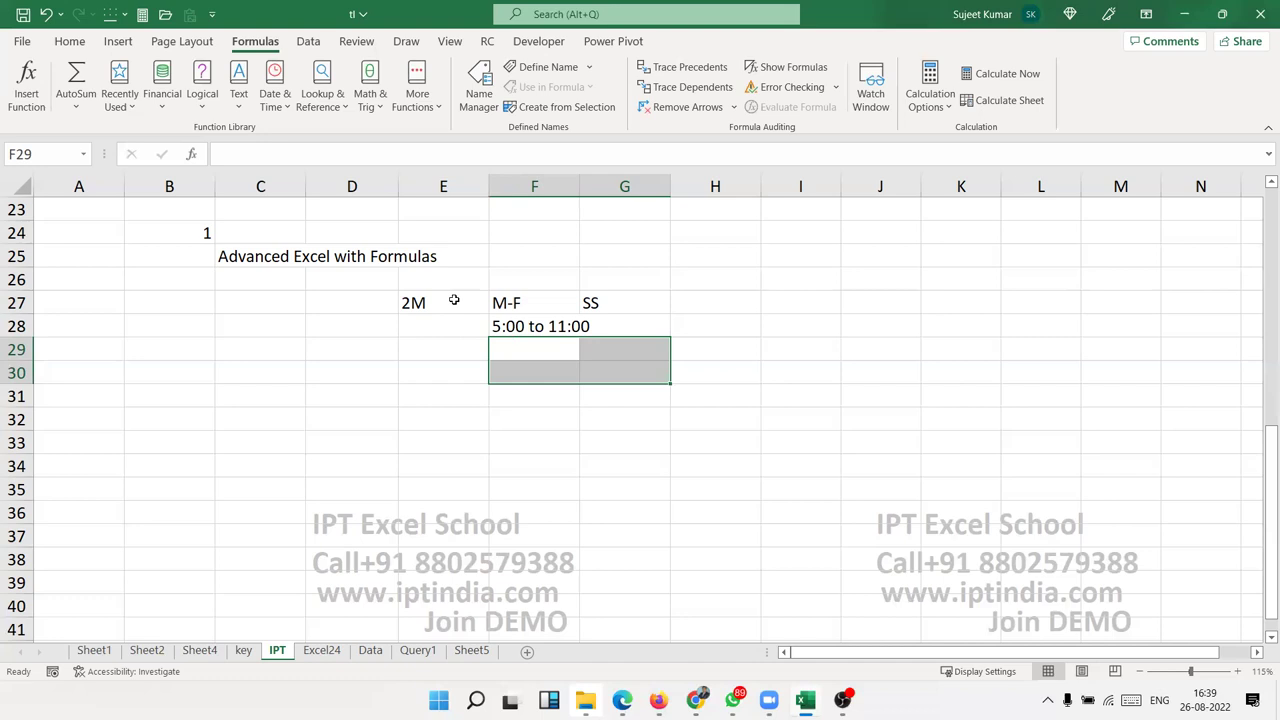
Enter the second course number 2 in B30
key(Left)
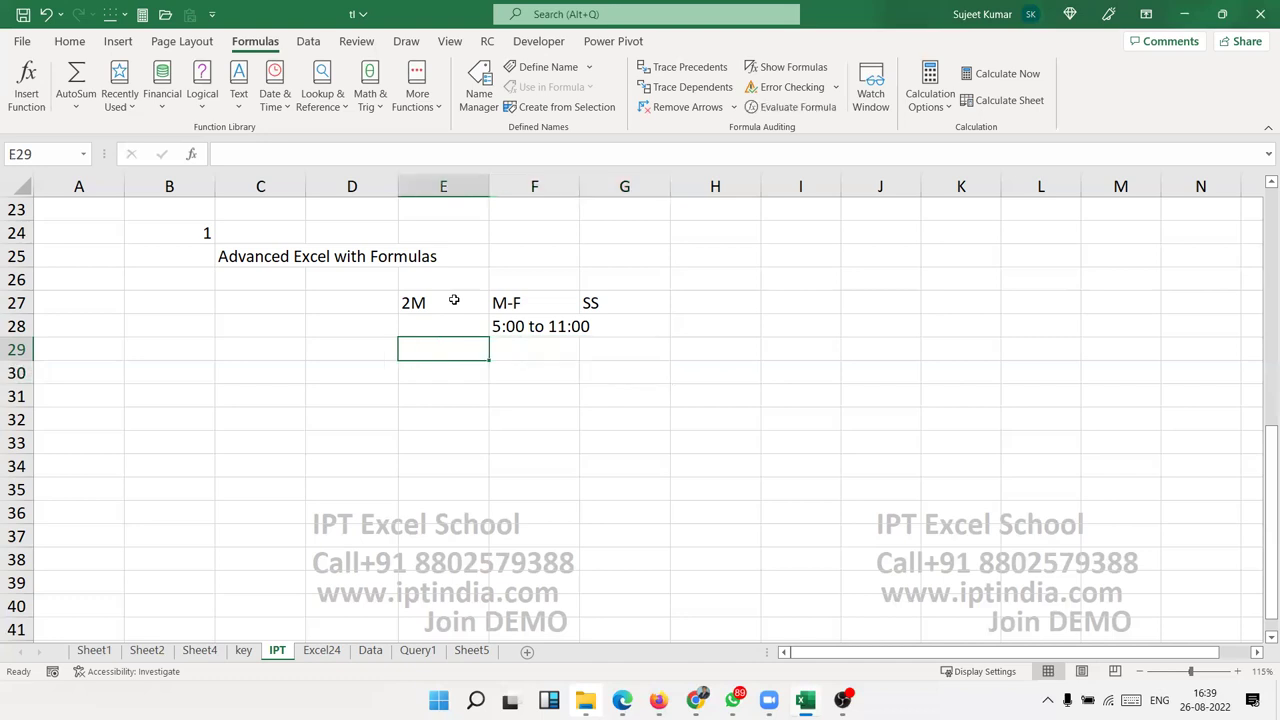
key(Left)
key(Left)
key(Left)
key(Down)
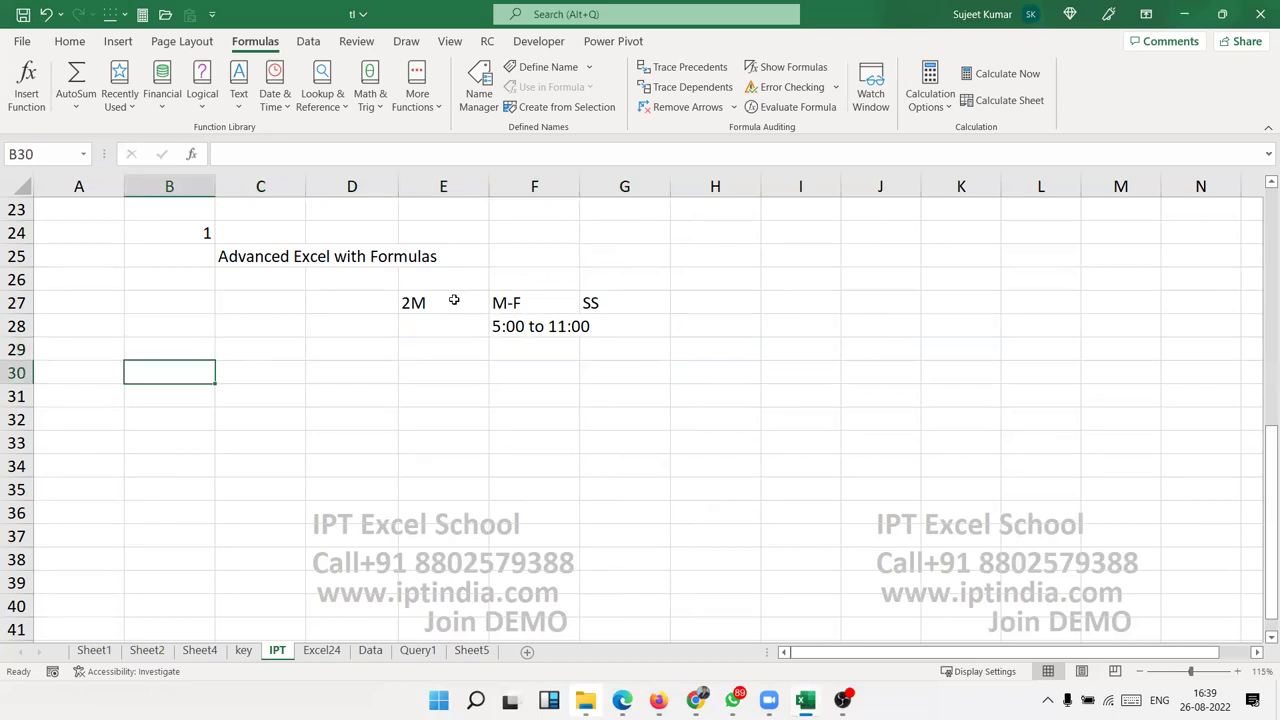
text(2)
key(ctrl+Return)
Type the course name 'Excel VBA Macros' into C31, correcting a typo
key(Down)
key(Right)
key(Up)
key(Down)
text(Excel)
key(BackSpace)
key(BackSpace)
text(el VBA )
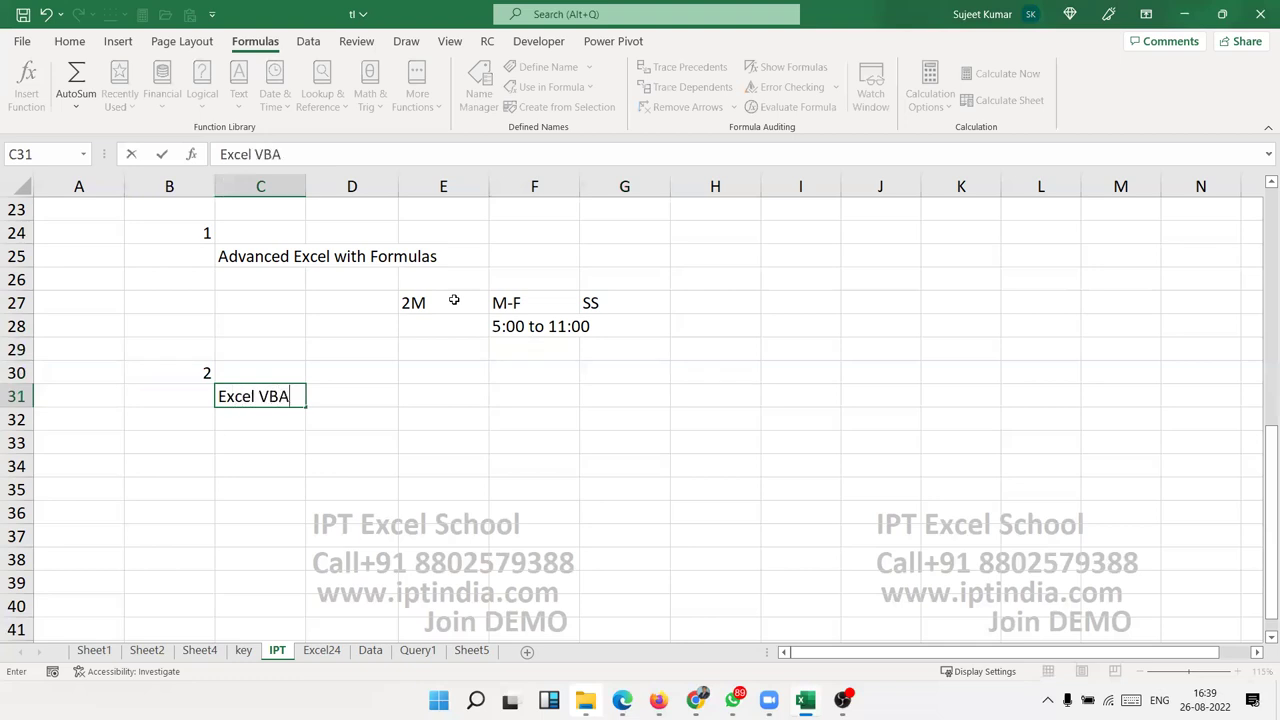
text(Macros)
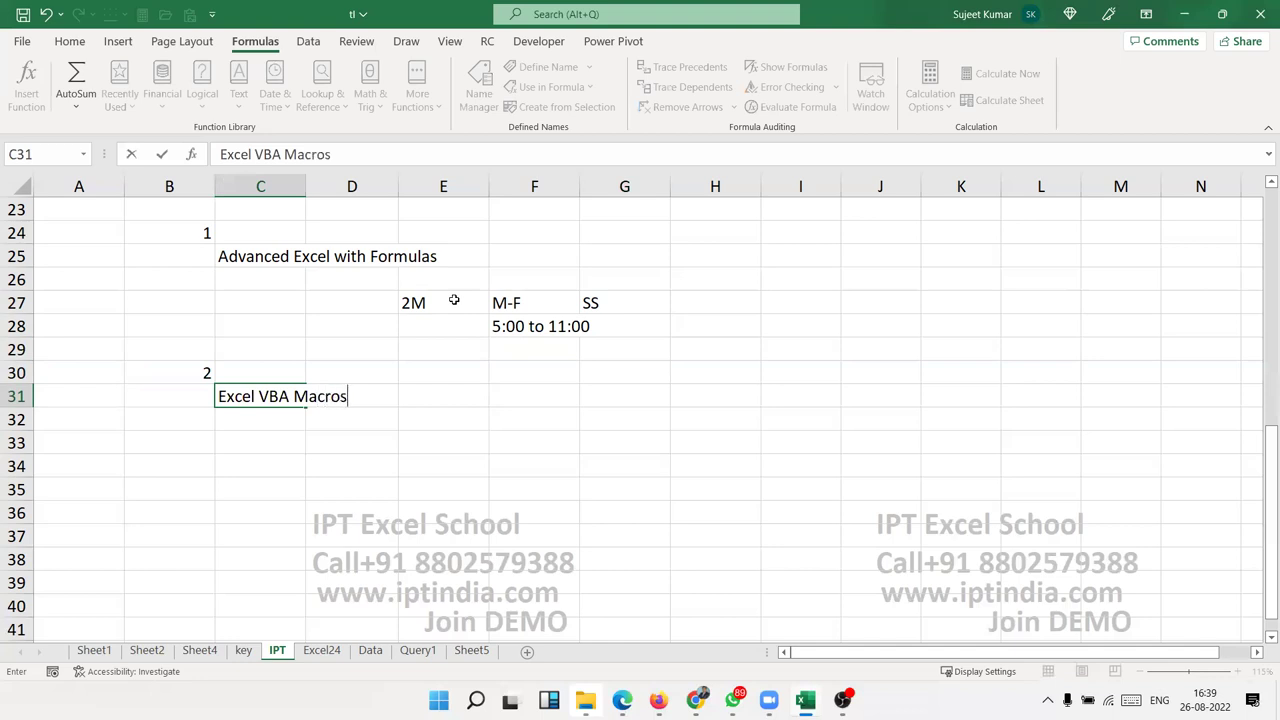
key(Return)
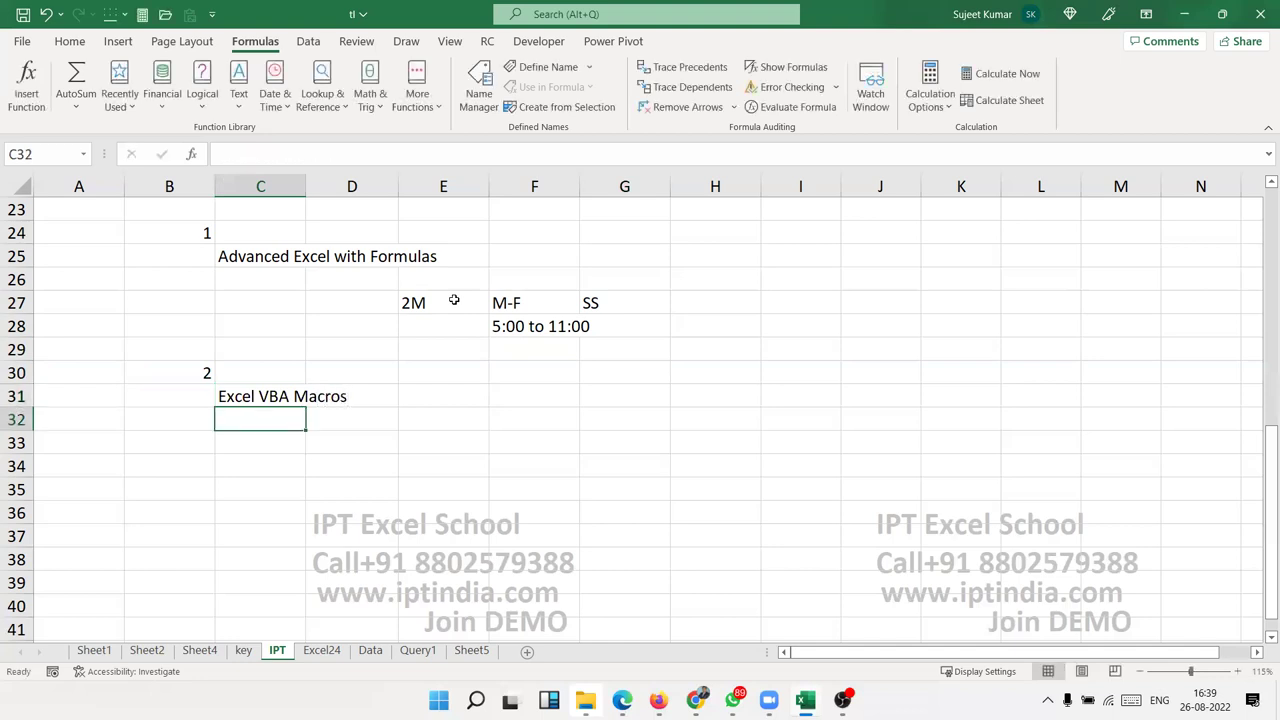
key(Up)
key(Up)
key(Up)
key(Up)
key(Up)
key(Down)
key(Down)
key(Down)
key(Down)
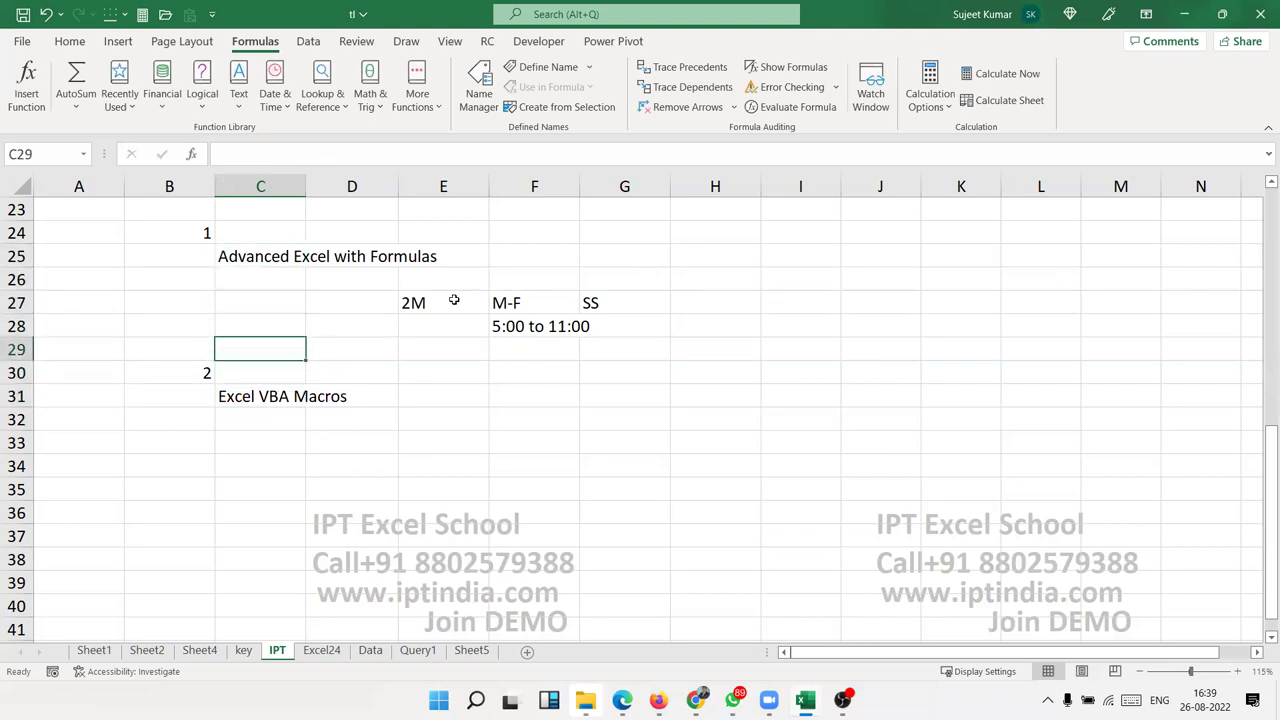
key(Down)
key(Down)
key(Right)
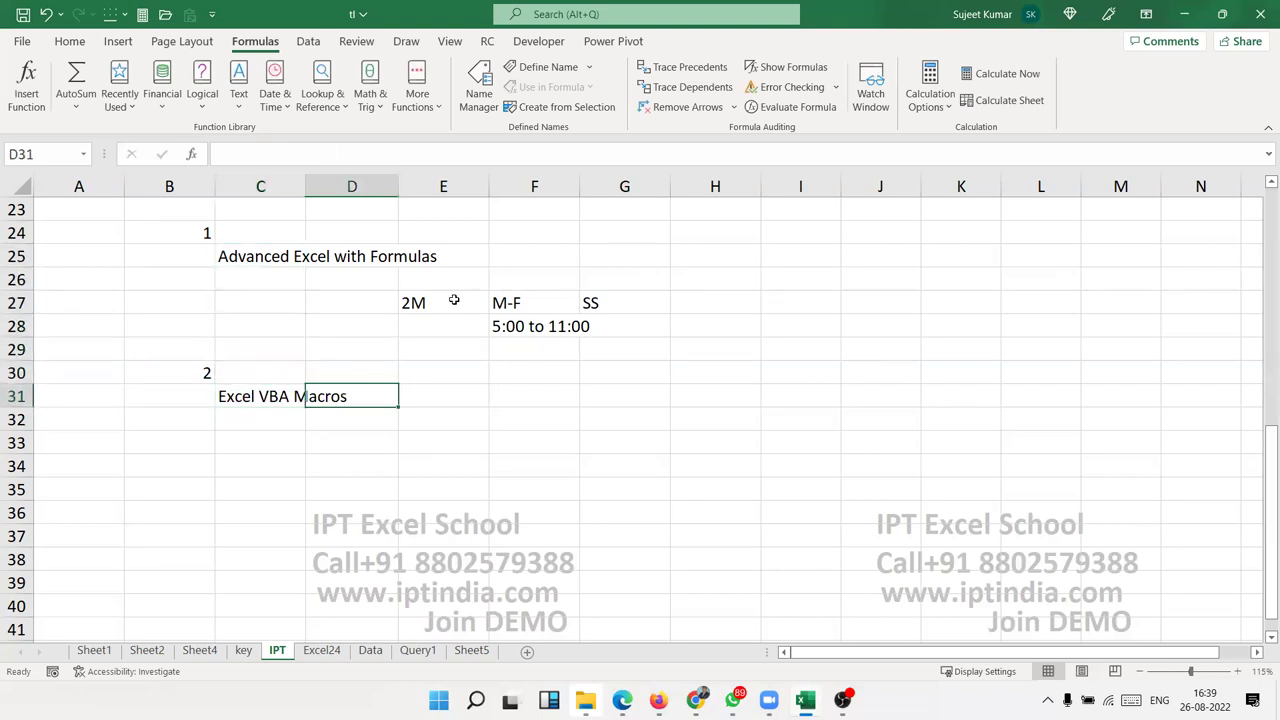
Select the Advanced Excel with Formulas cell and browse the Data, Review, Draw and View tabs
click(266, 258)
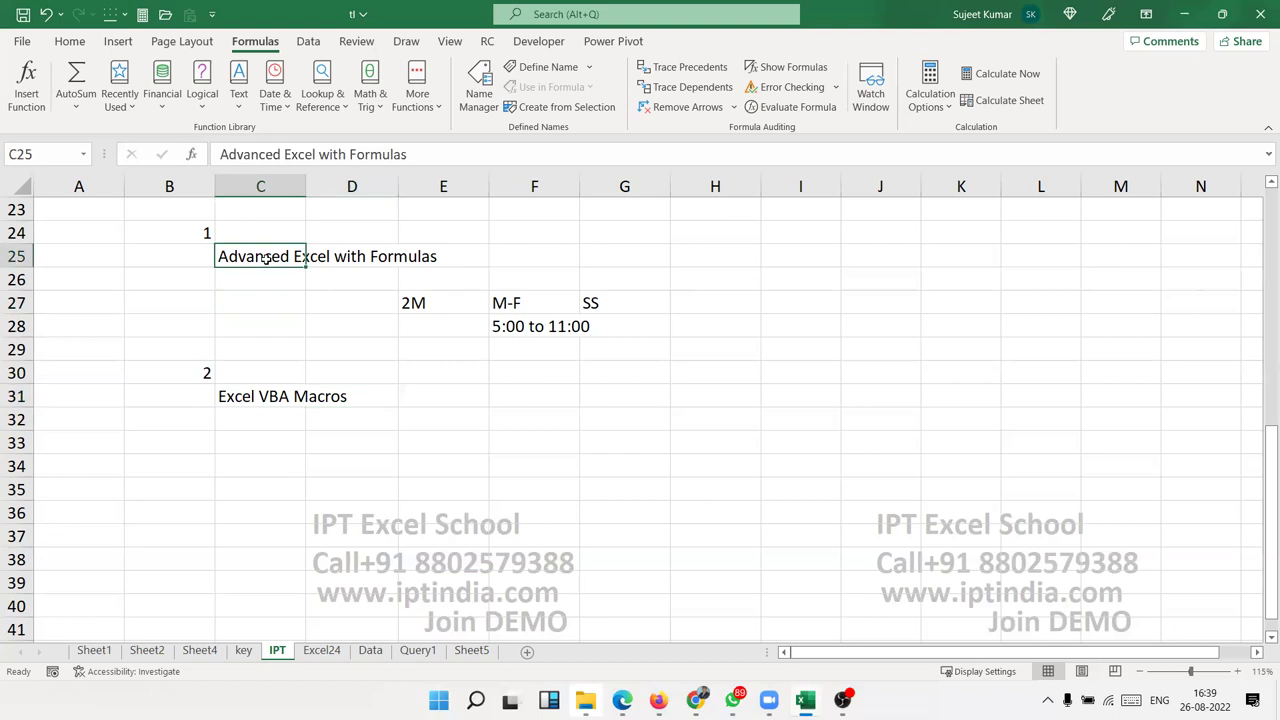
click(310, 42)
click(365, 43)
click(406, 41)
click(445, 41)
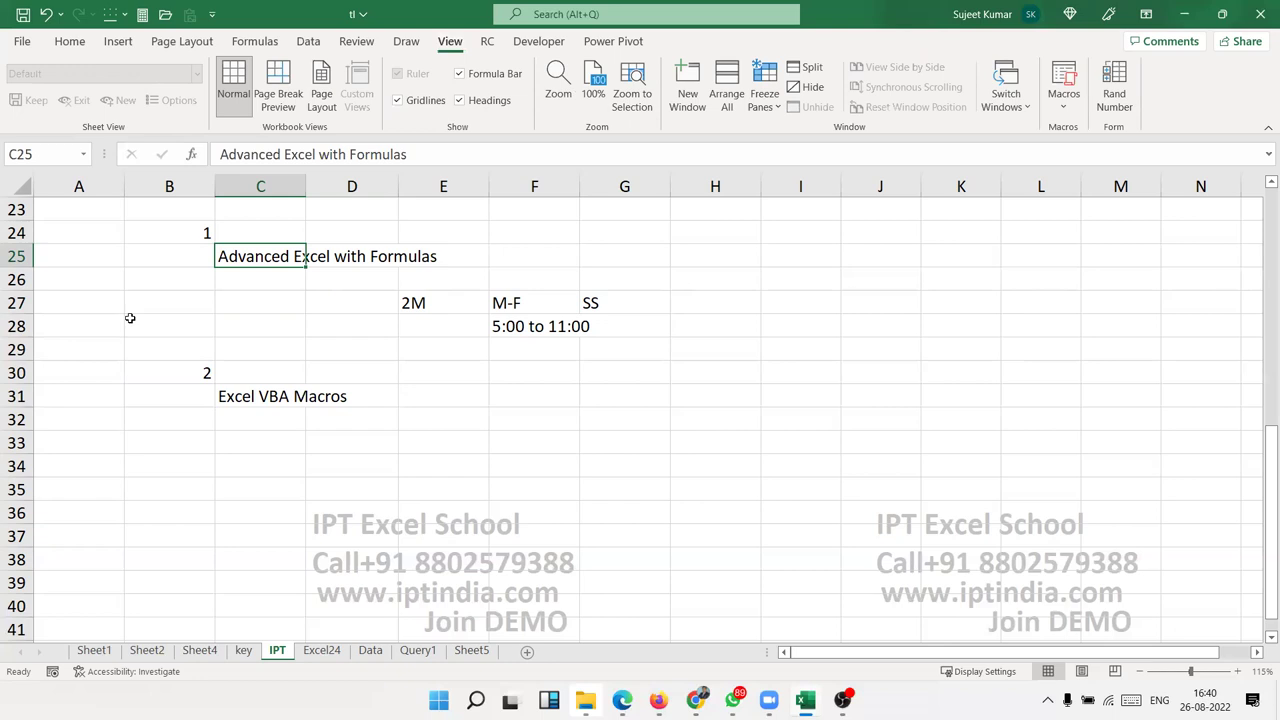
Review the two course names by selecting the Excel VBA Macros and Advanced Excel cells
click(230, 393)
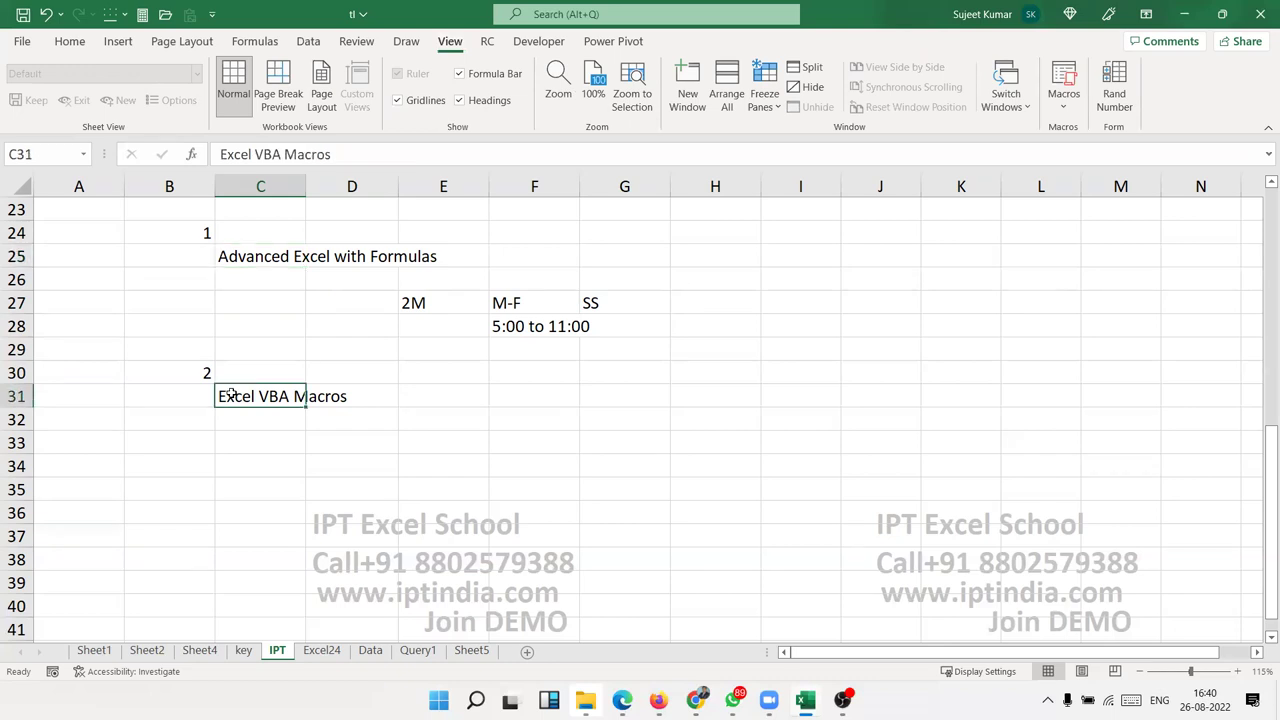
click(229, 415)
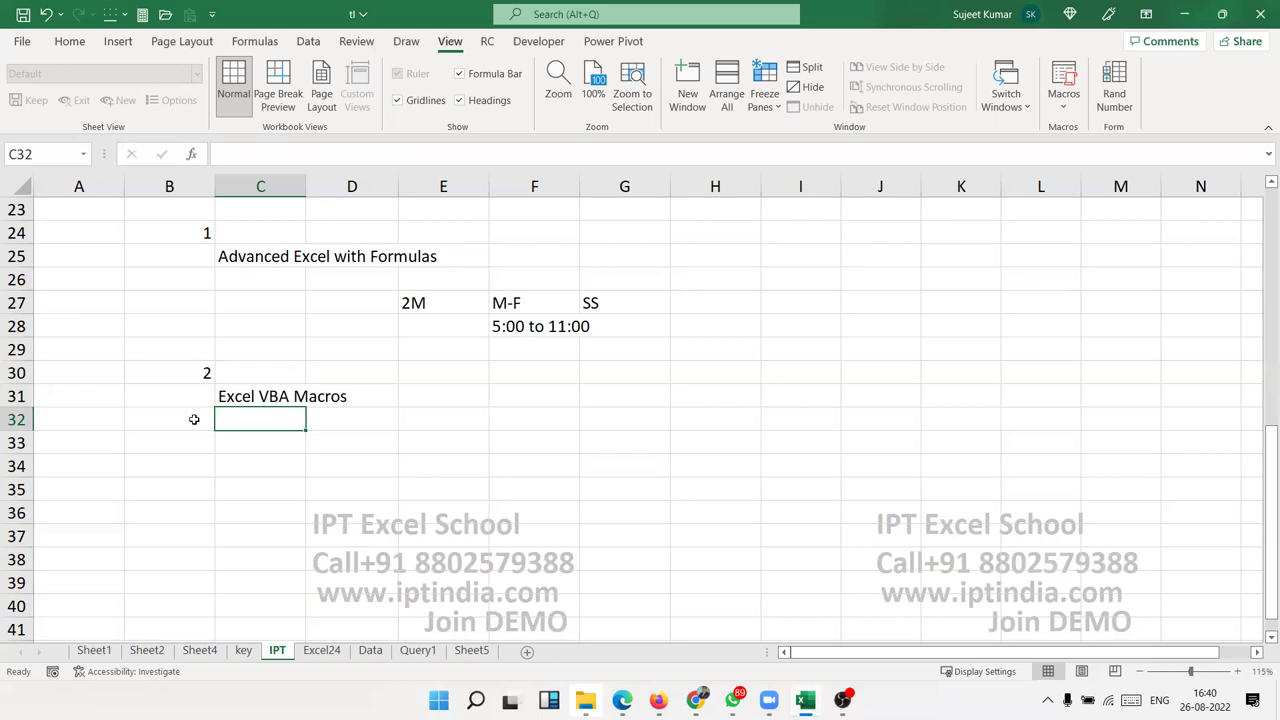
click(233, 264)
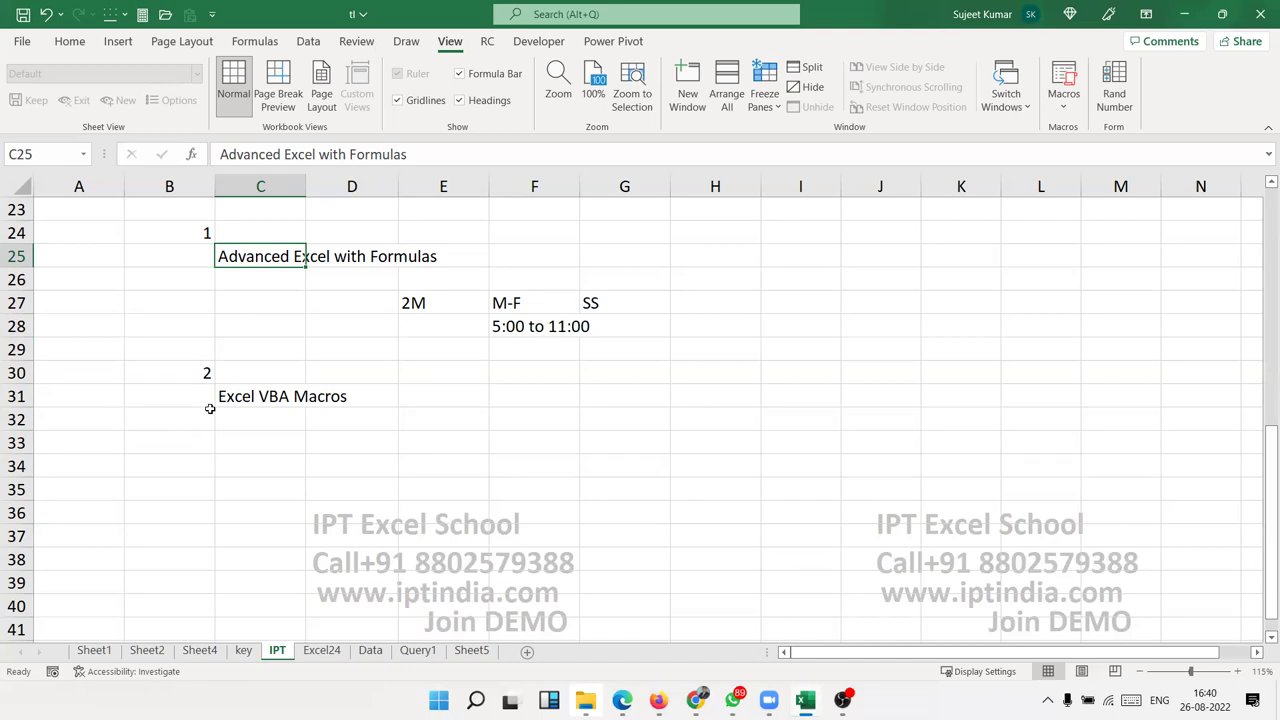
click(210, 400)
click(240, 396)
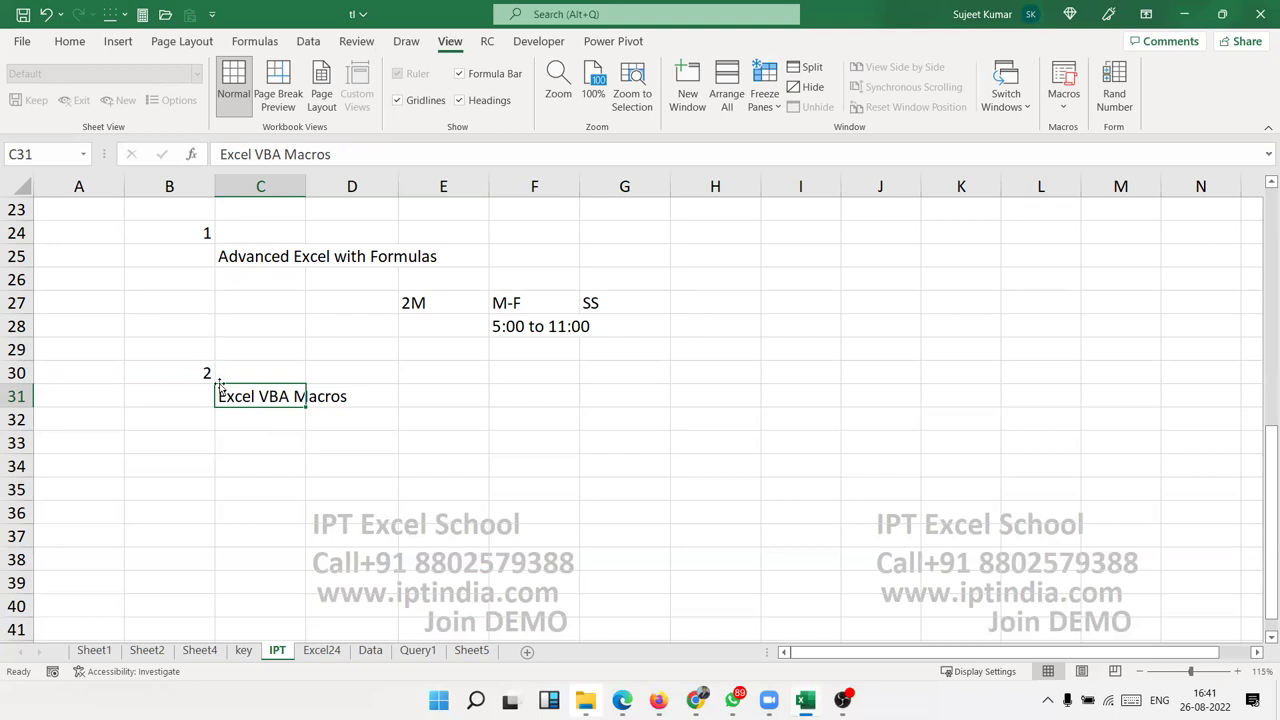
click(198, 448)
click(284, 400)
Enter duration 2-3M in E32 and fees 7500 and 10000 for the first two courses
click(428, 420)
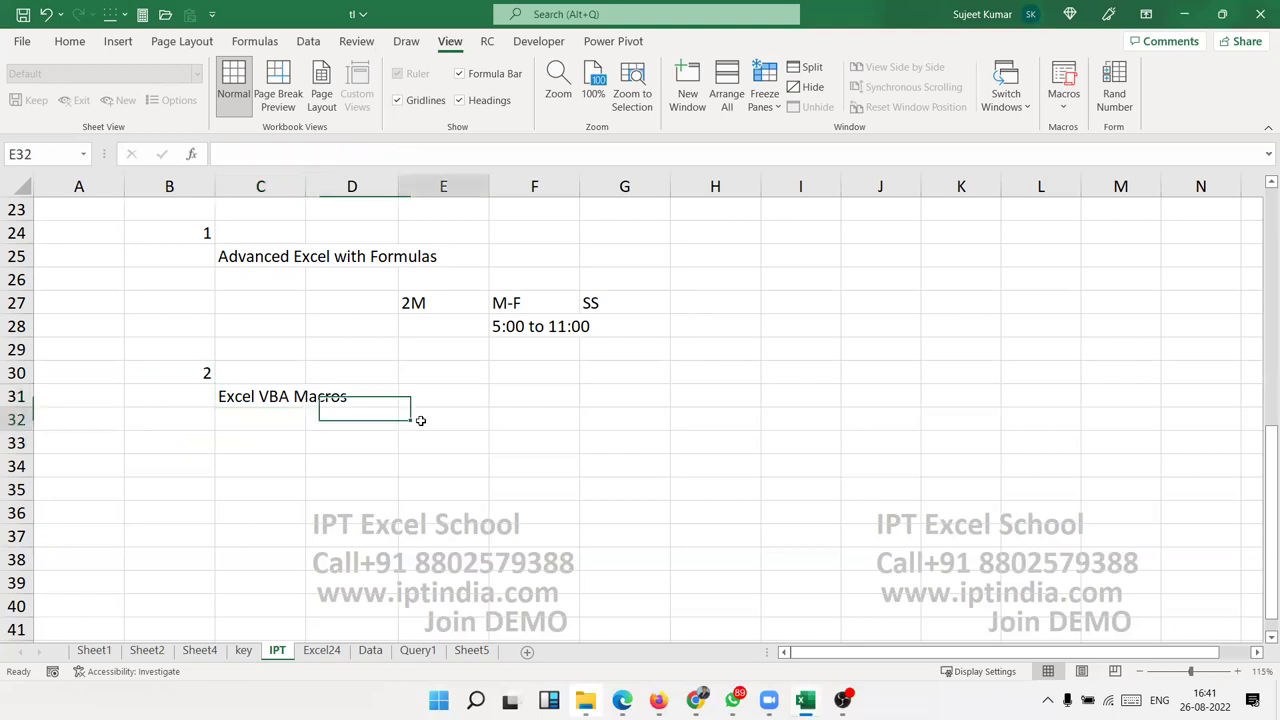
text(2-3M)
key(Tab)
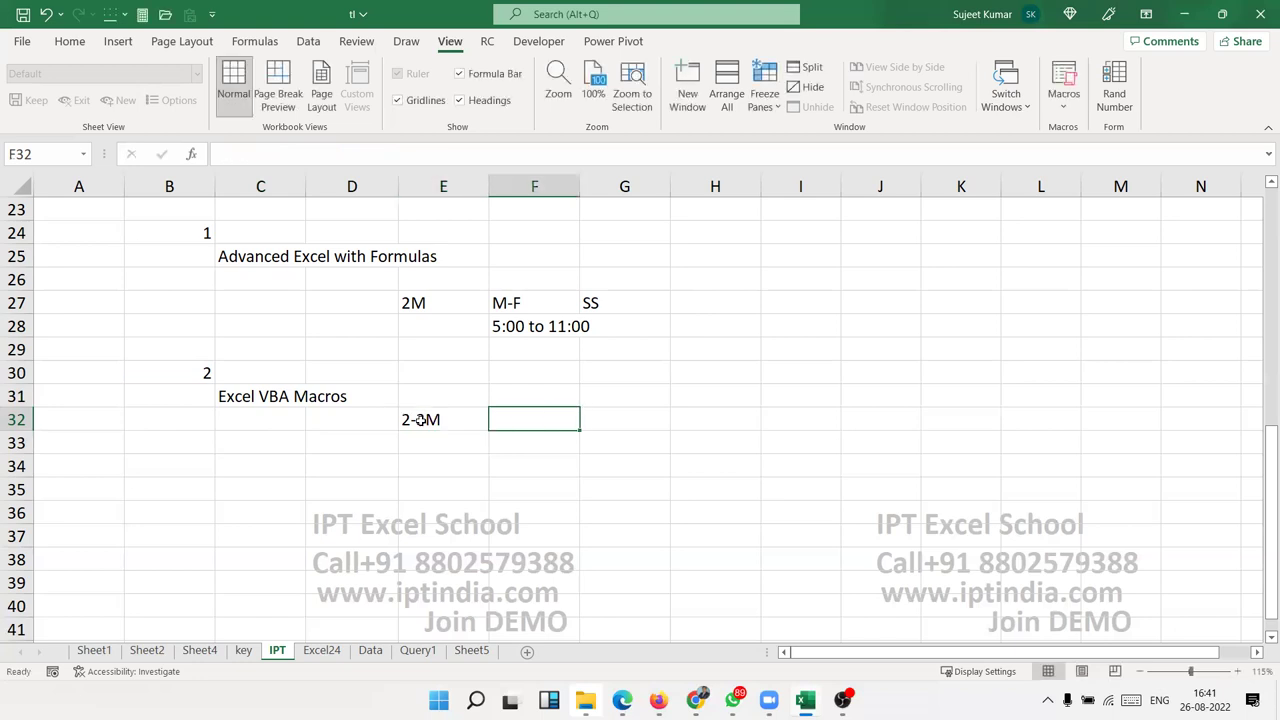
key(Up)
key(Up)
key(Up)
key(Up)
key(Up)
key(Up)
key(Up)
text(7500)
key(Return)
key(Down)
key(Down)
key(Down)
key(Down)
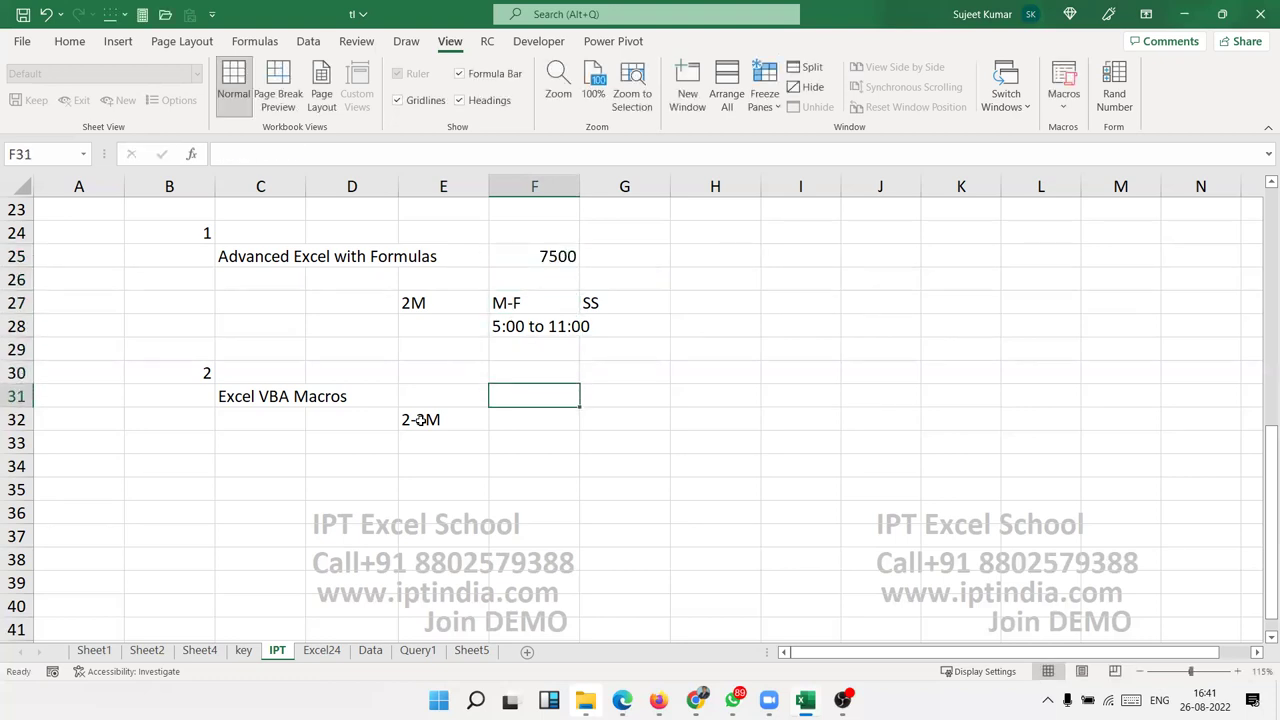
text(10000)
key(Down)
key(Down)
key(Down)
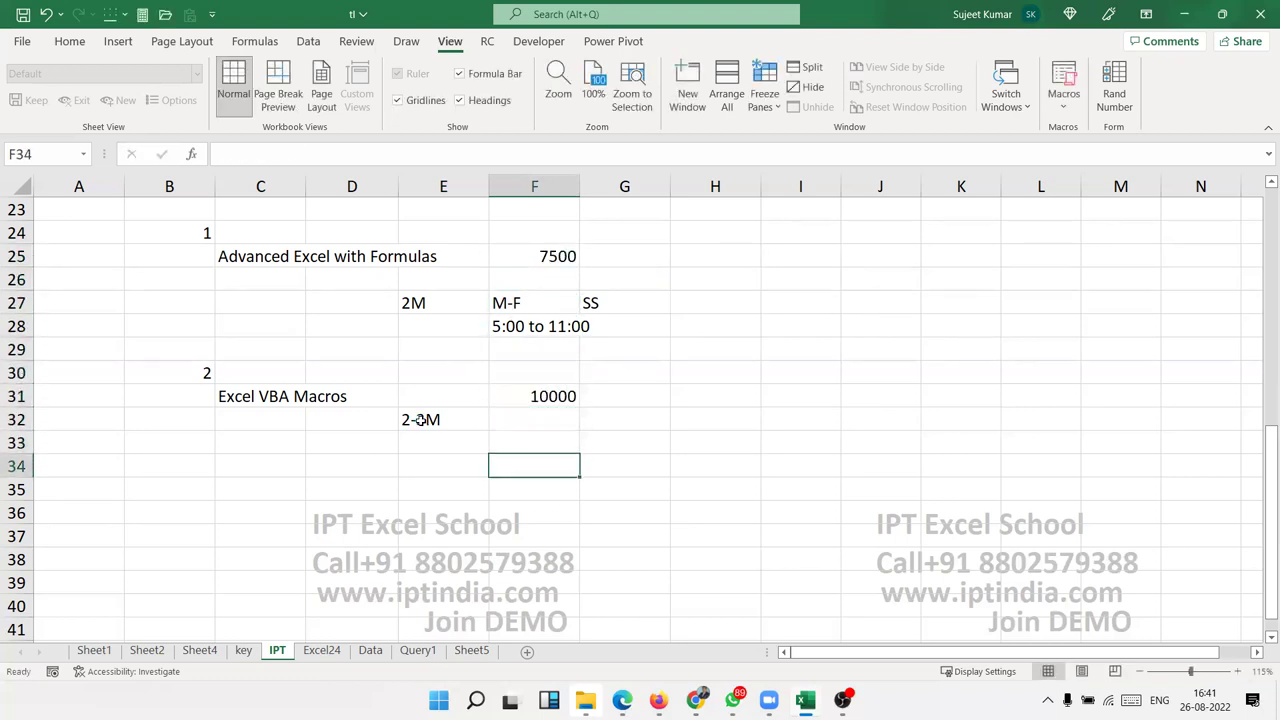
key(Left)
key(Left)
key(Left)
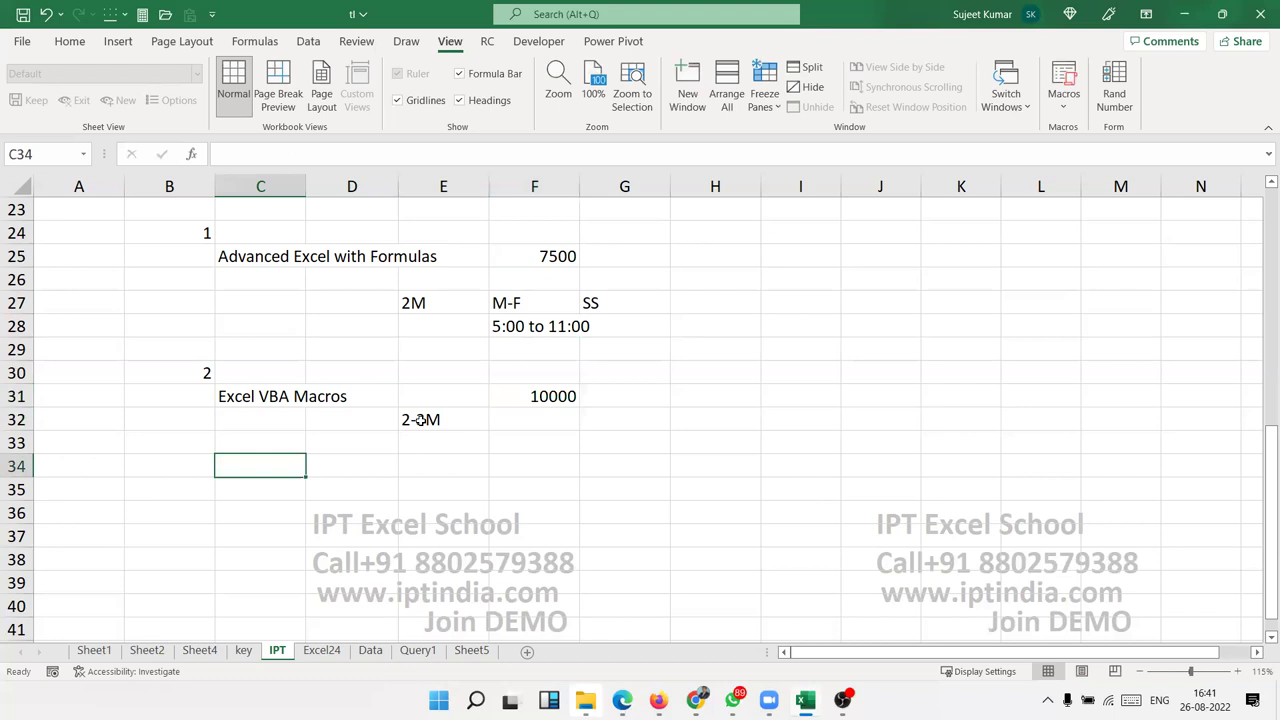
Add a third course 'XL + VBA' with duration 4m and fee 15000
text(XL + VBA)
key(Right)
key(Right)
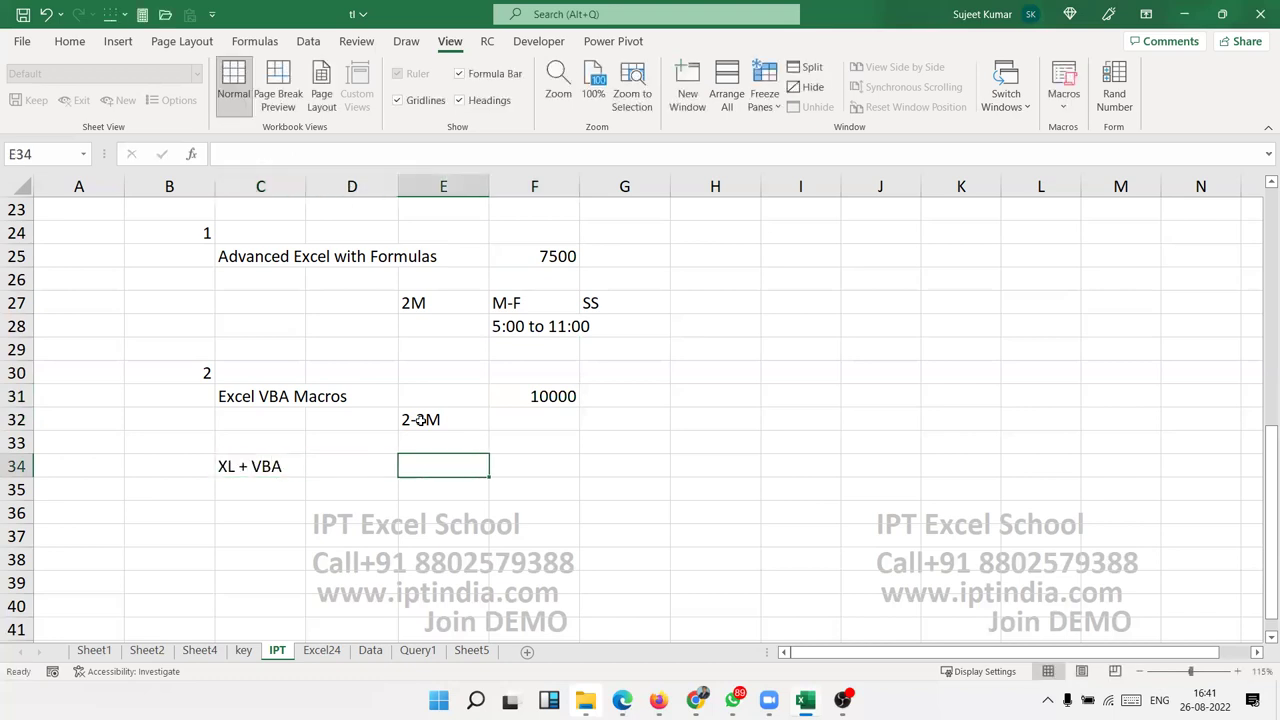
text(4m)
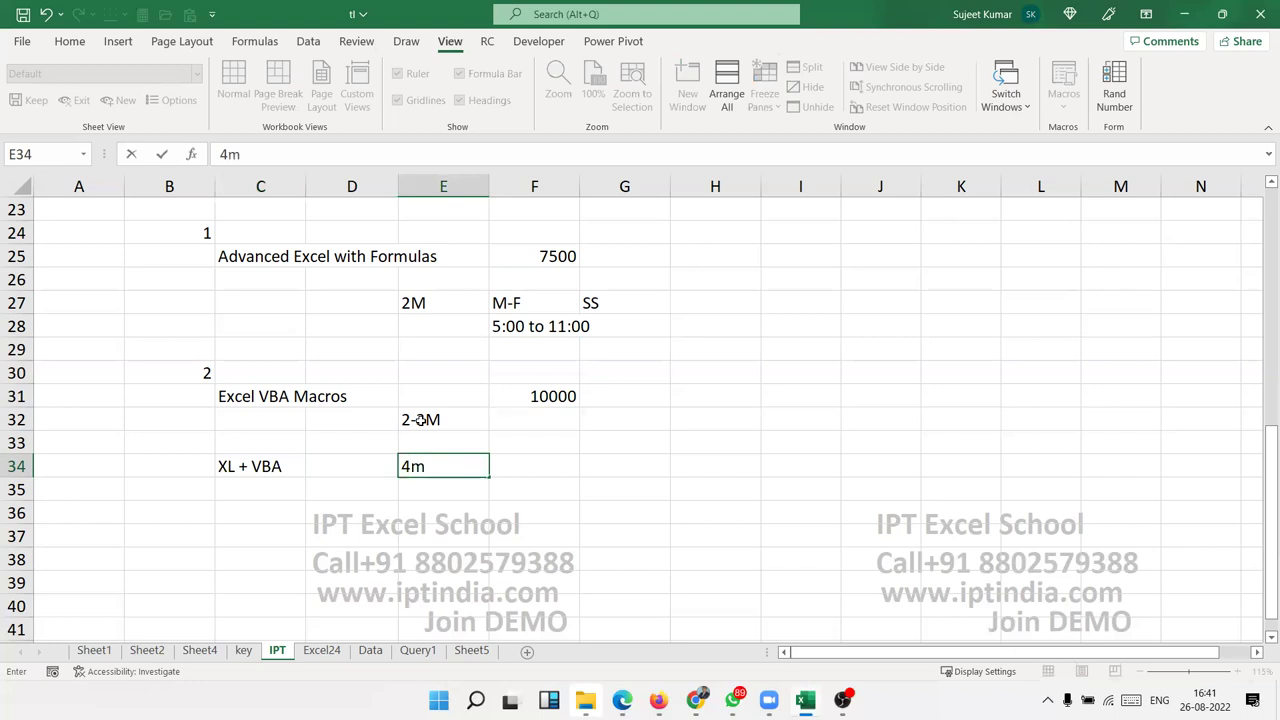
key(Right)
text(15000)
key(Return)
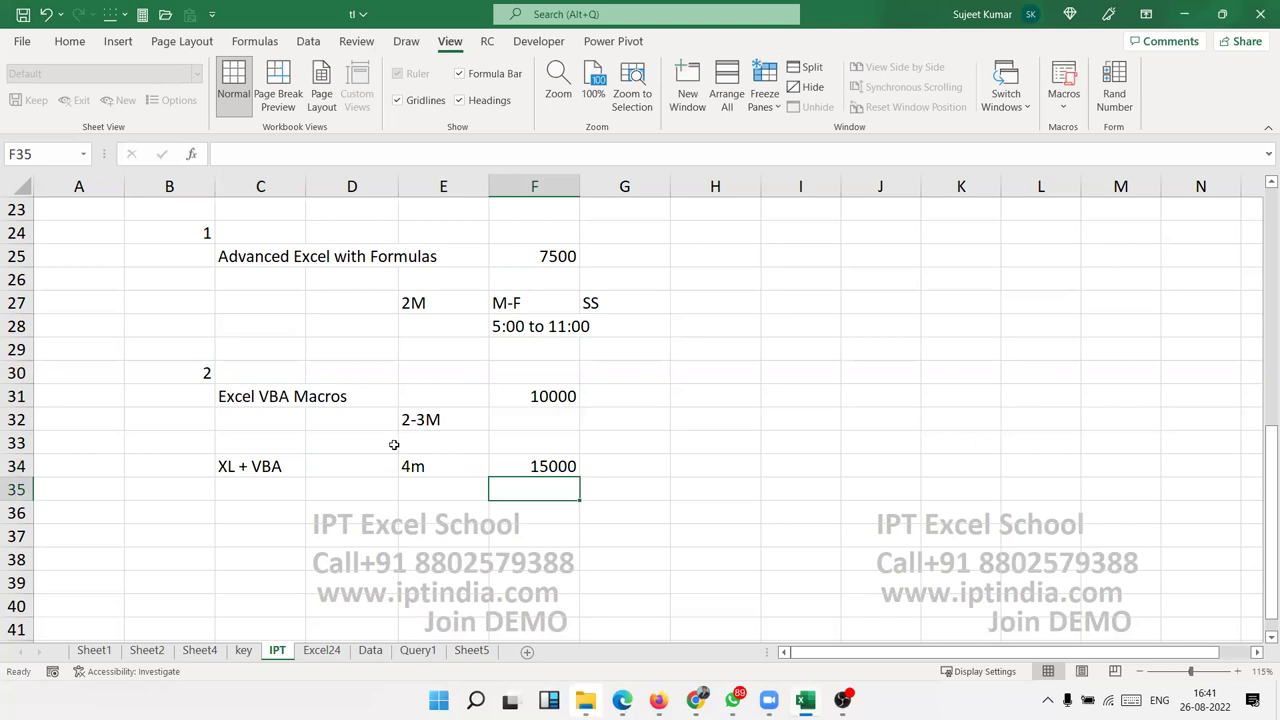
click(689, 281)
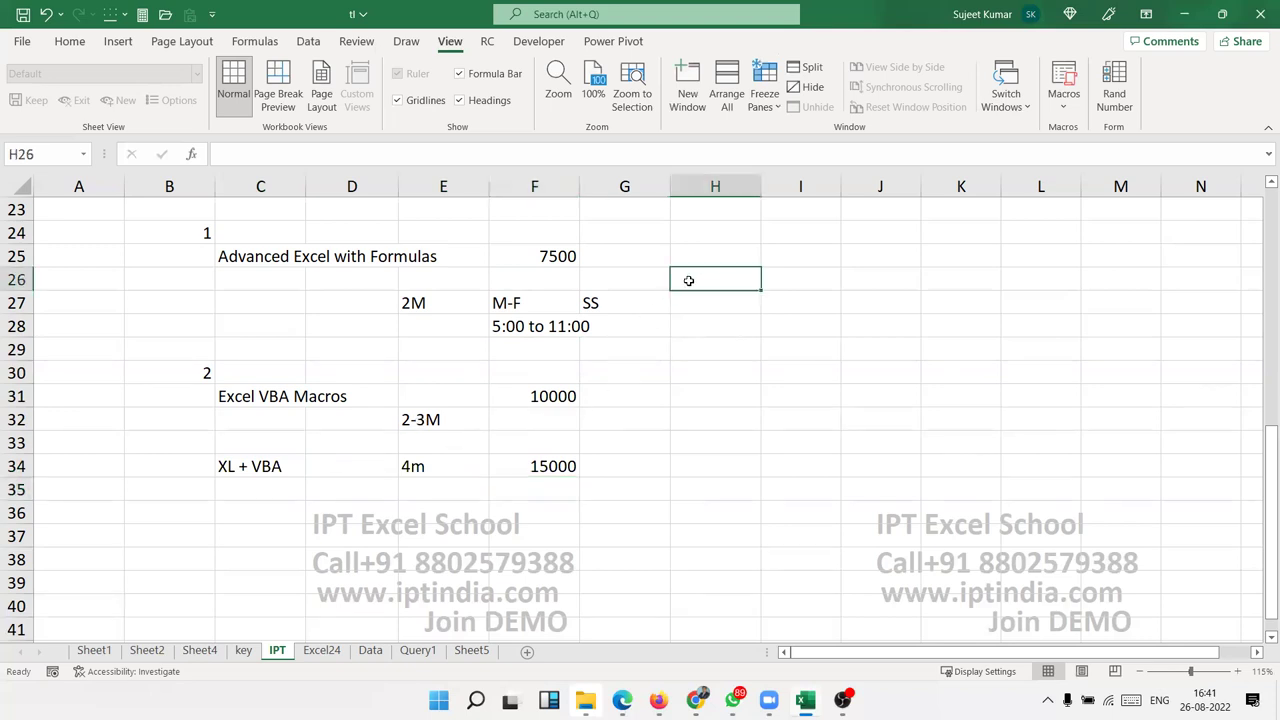
Type the notes 'Tele Support' in H26, 'Re-Join' in H28 and 'Free' in H29
text(Tele Support)
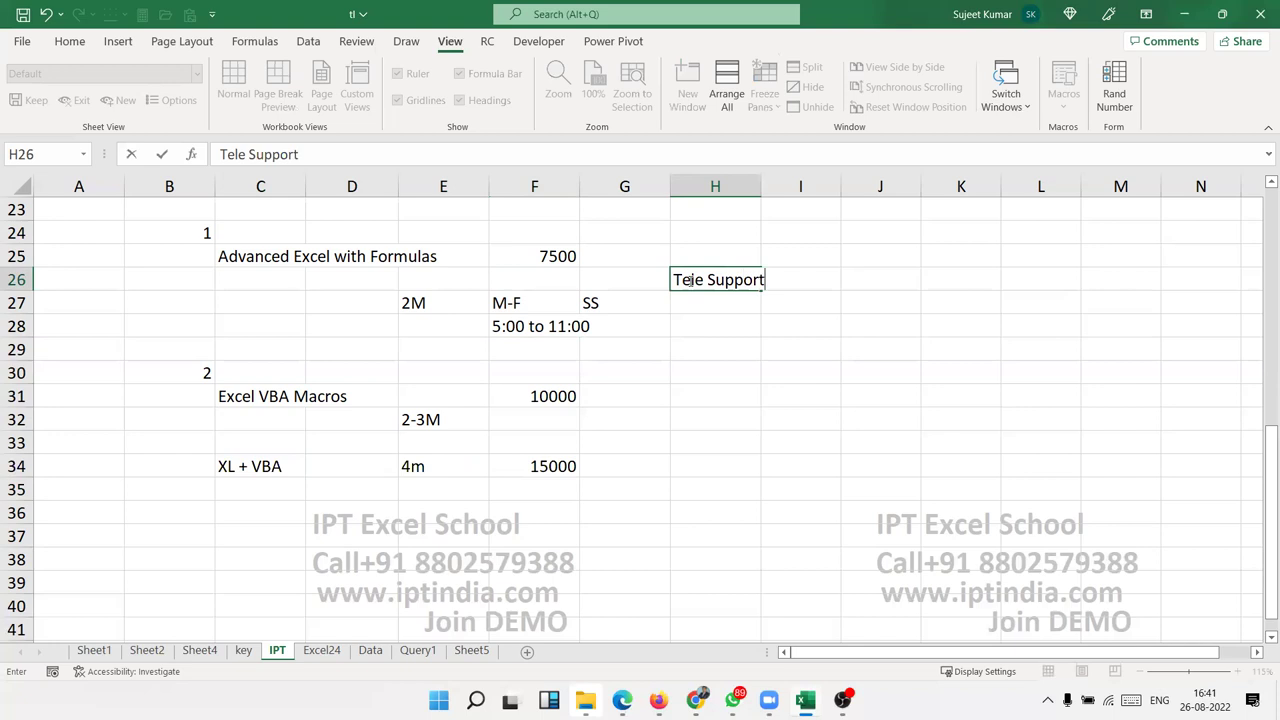
key(Return)
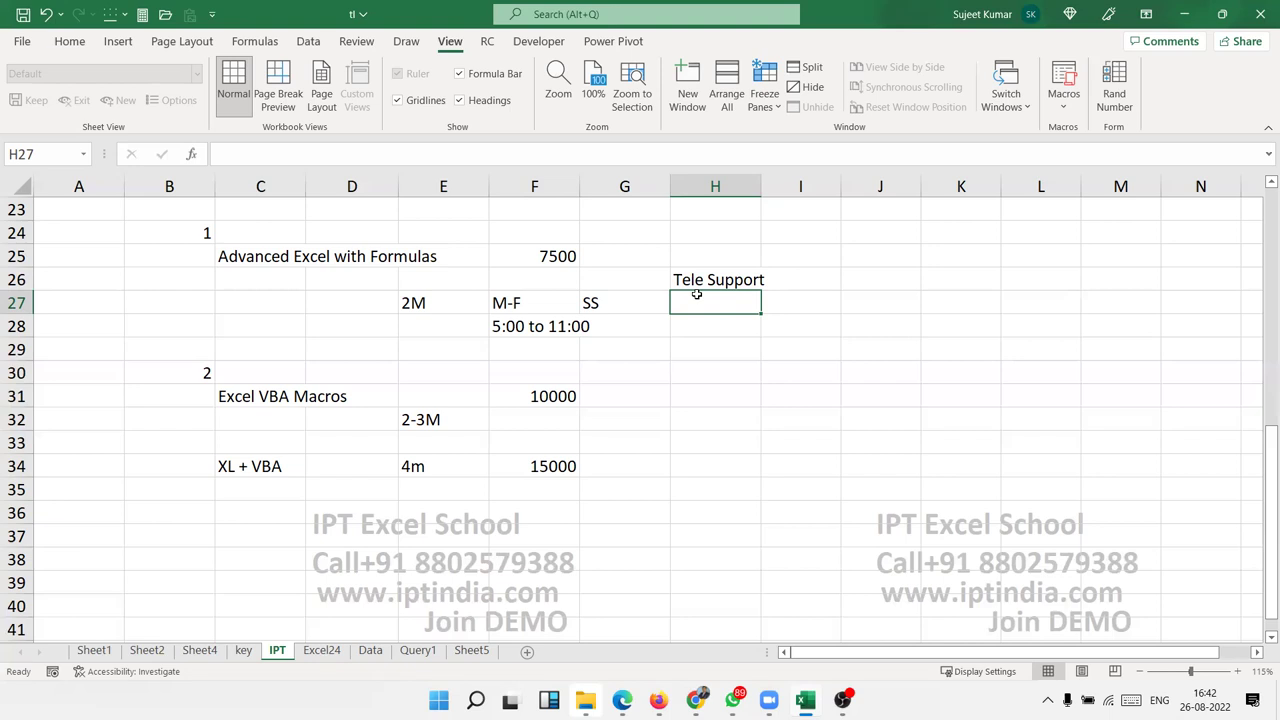
key(Return)
text(Re-Join)
key(Return)
text(Free)
key(Return)
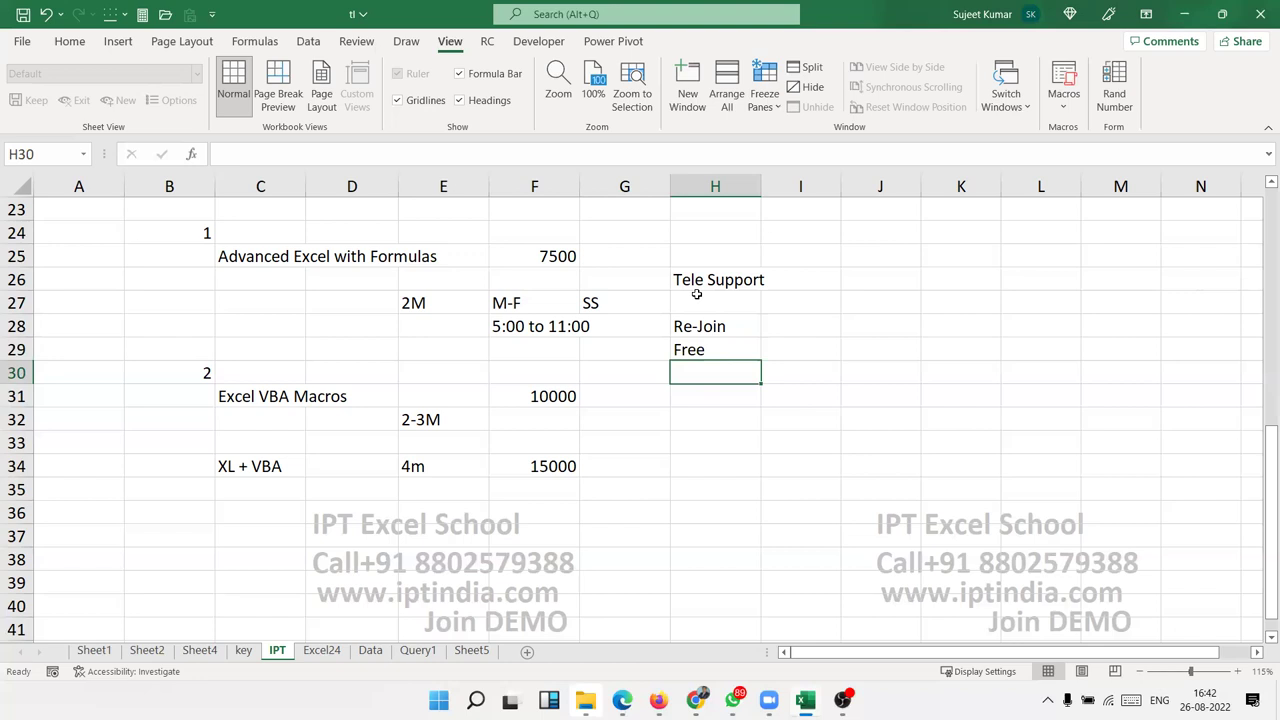
key(Up)
key(Up)
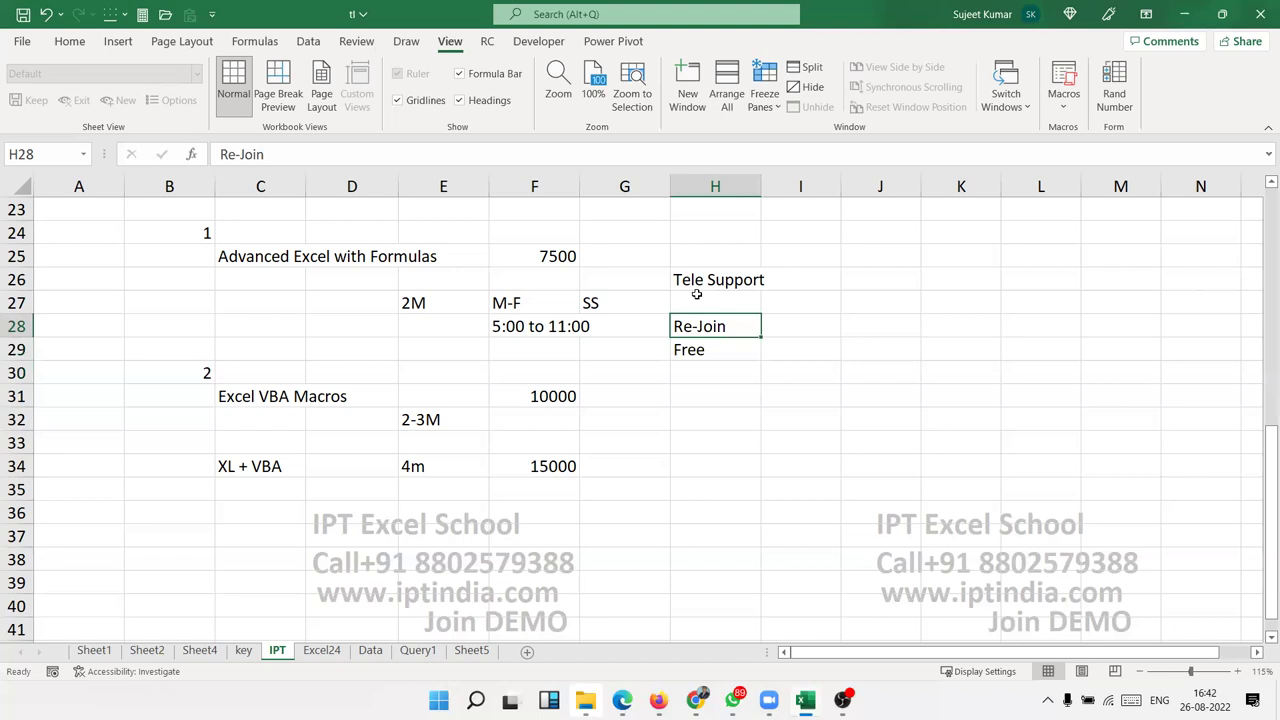
key(Down)
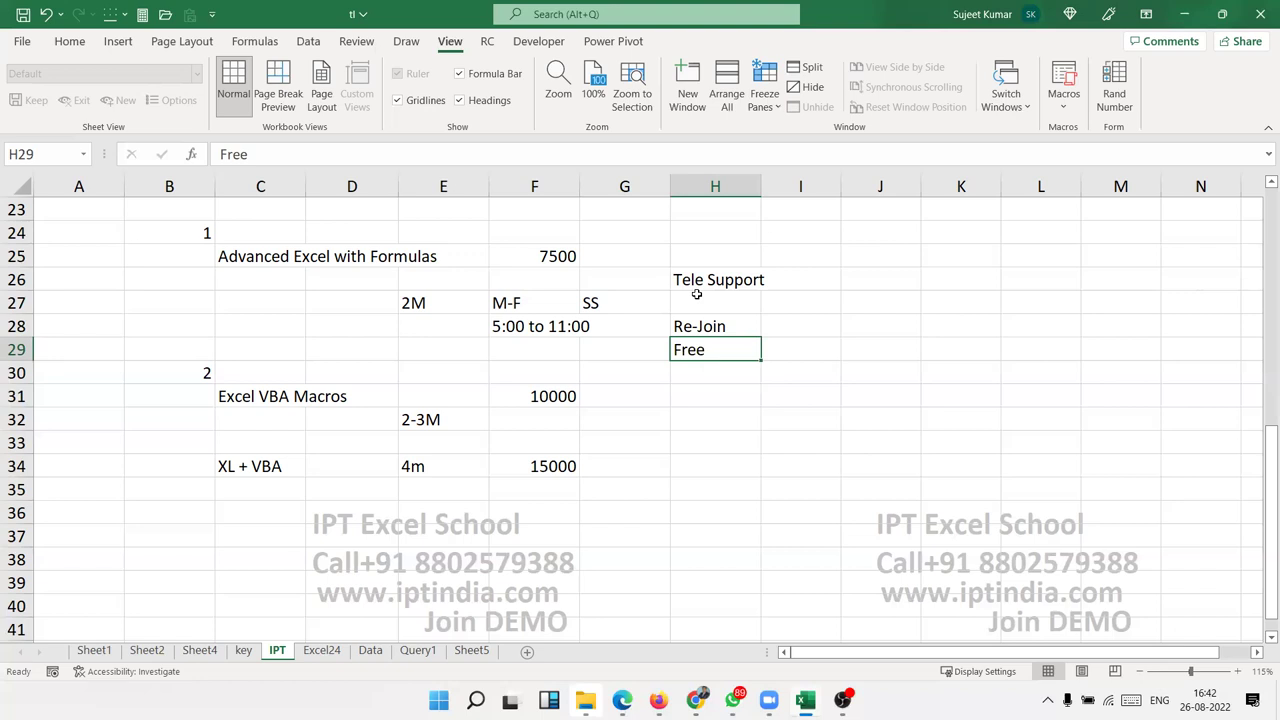
key(Right)
key(Right)
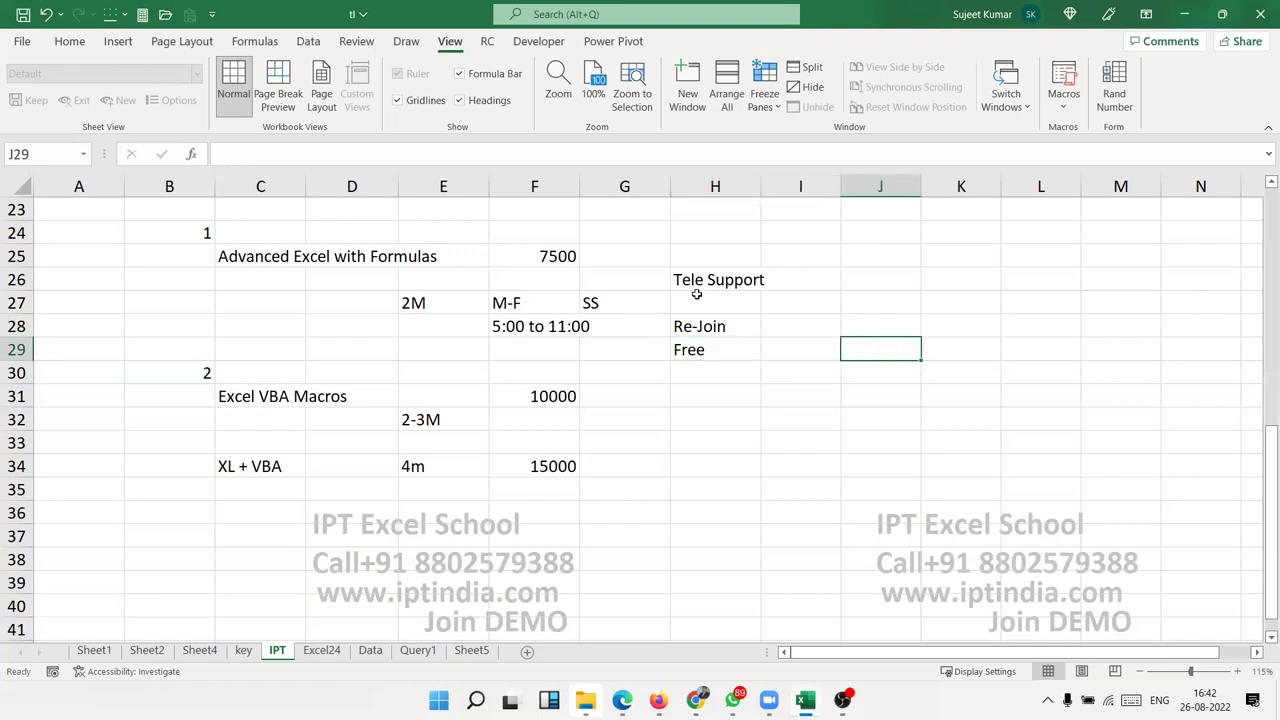